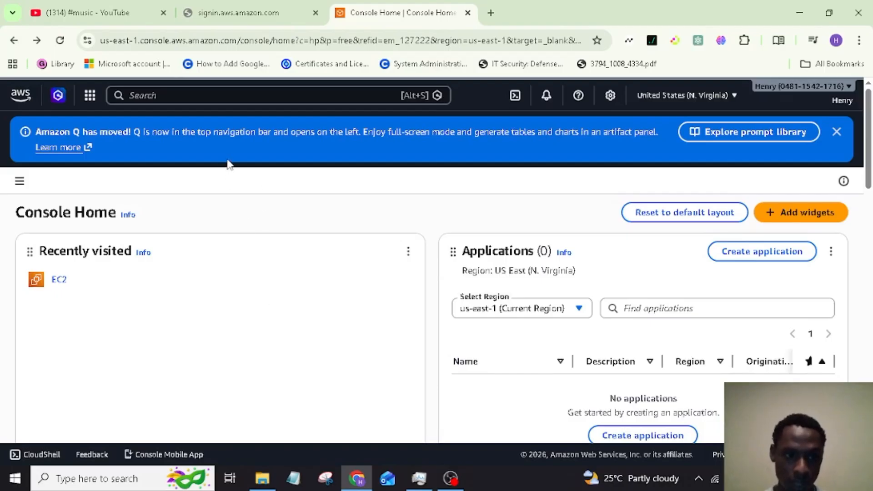
# Search the console for 'Ec2' so the EC2 service appears in the results
pyautogui.click(224, 96)
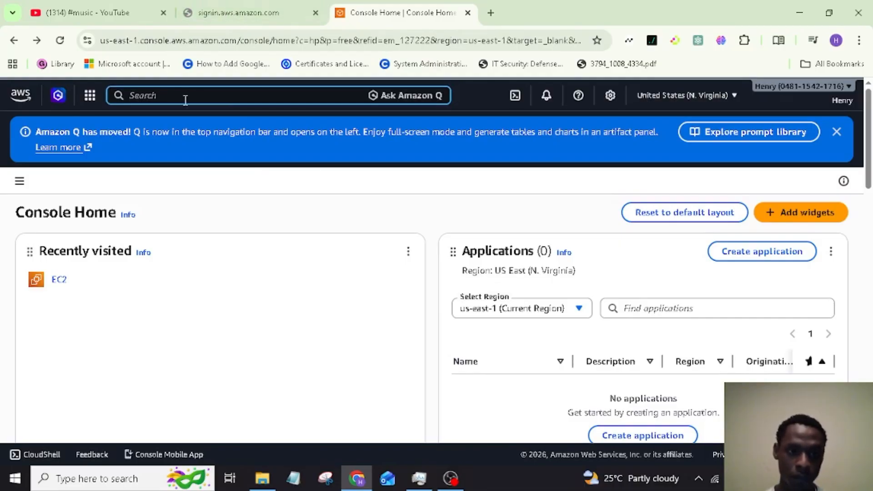
pyautogui.write('E')
pyautogui.press('capslock')
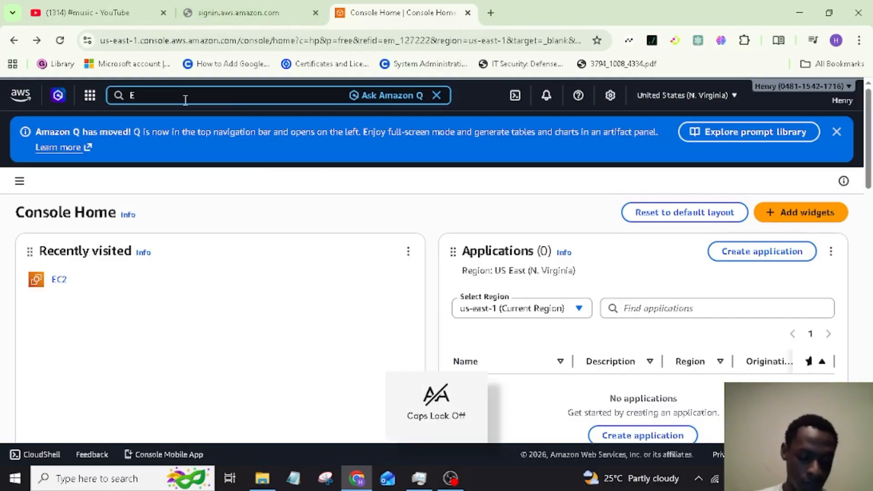
pyautogui.write('c2')
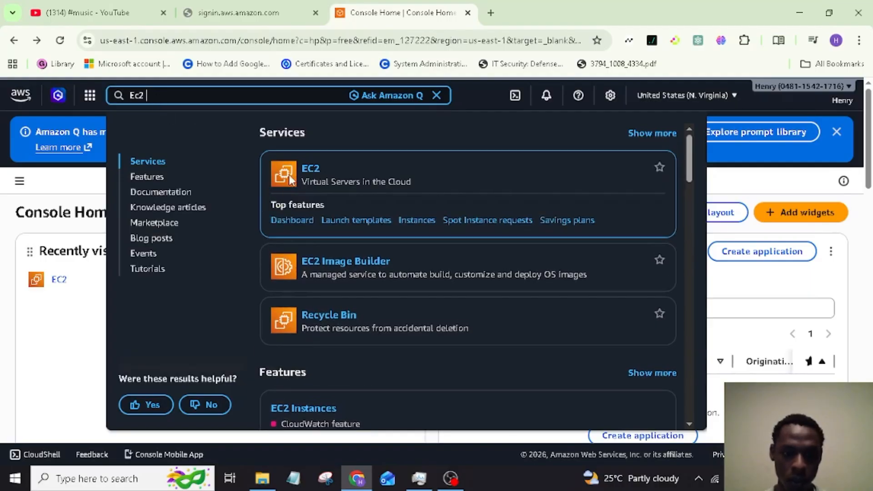
# Open the EC2 Dashboard for US East (N. Virginia) and scroll to the Launch instance panel
pyautogui.click(313, 171)
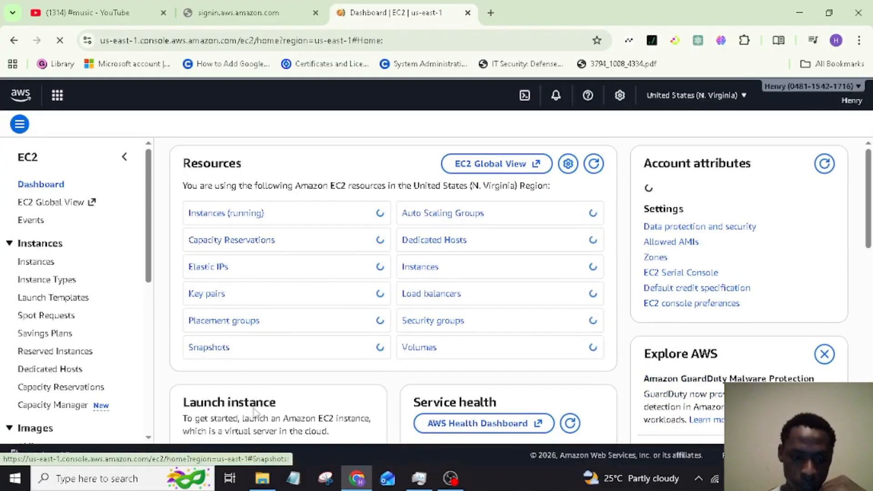
pyautogui.scroll(-3, 277, 365)
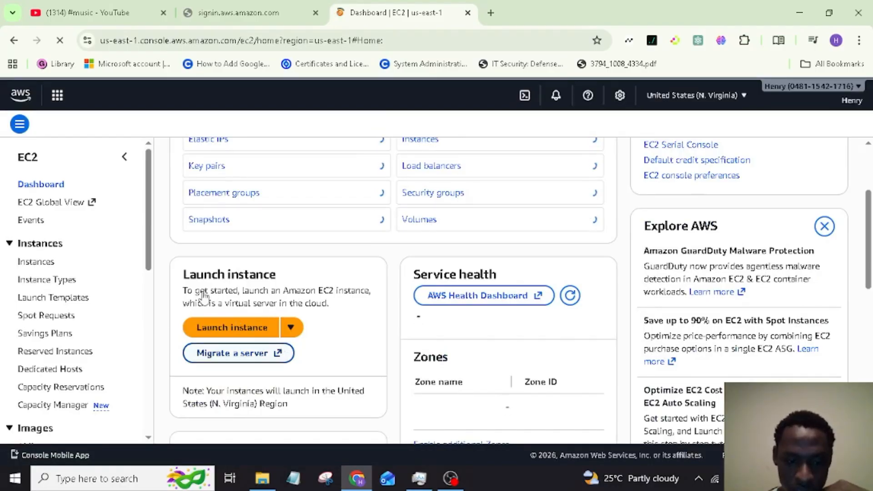
# Start a new instance launch and scroll through the Launch an instance form
pyautogui.click(247, 334)
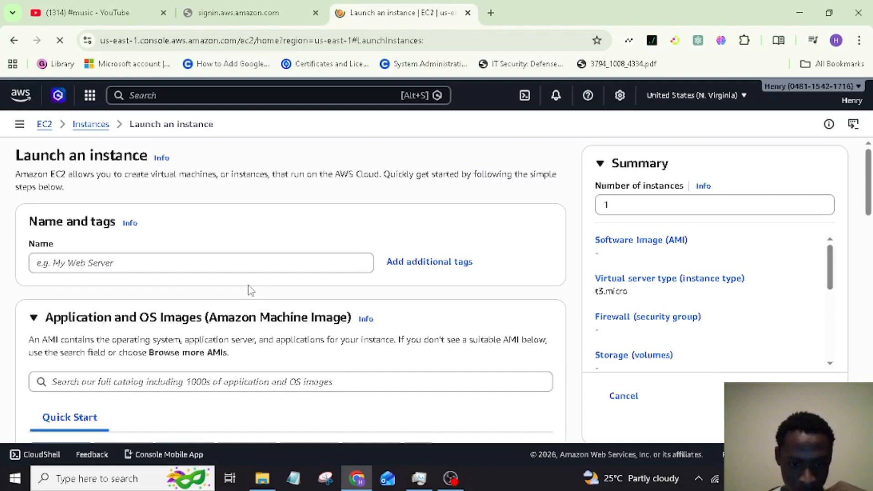
pyautogui.scroll(-7, 304, 291)
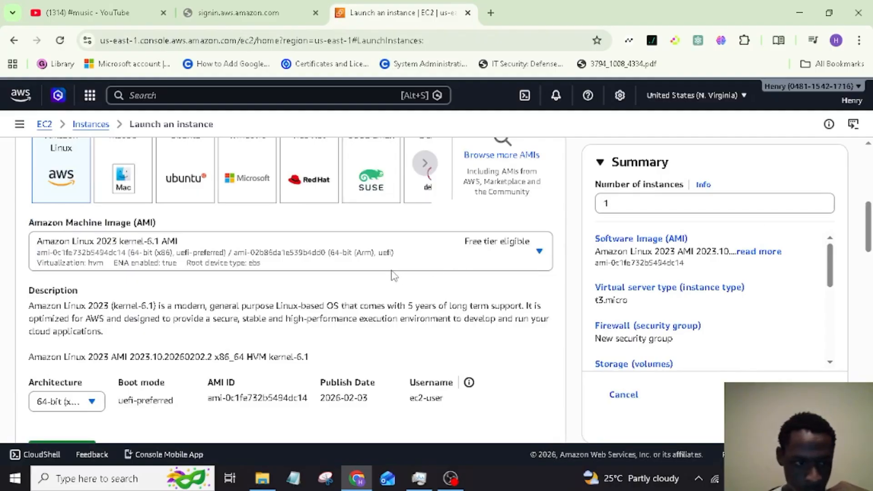
pyautogui.scroll(-1, 392, 275)
pyautogui.scroll(1, 391, 273)
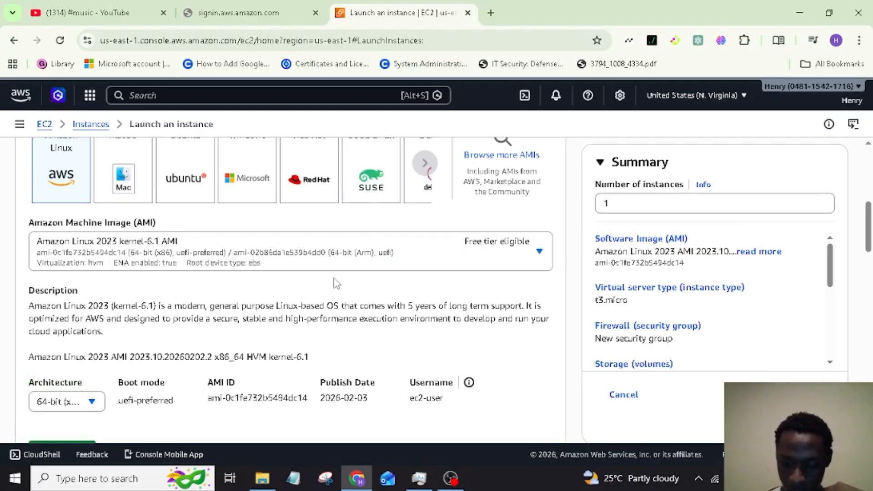
# Browse the AMI list and close it, keeping Amazon Linux 2023 kernel-6.1
pyautogui.click(290, 257)
pyautogui.scroll(-5, 548, 336)
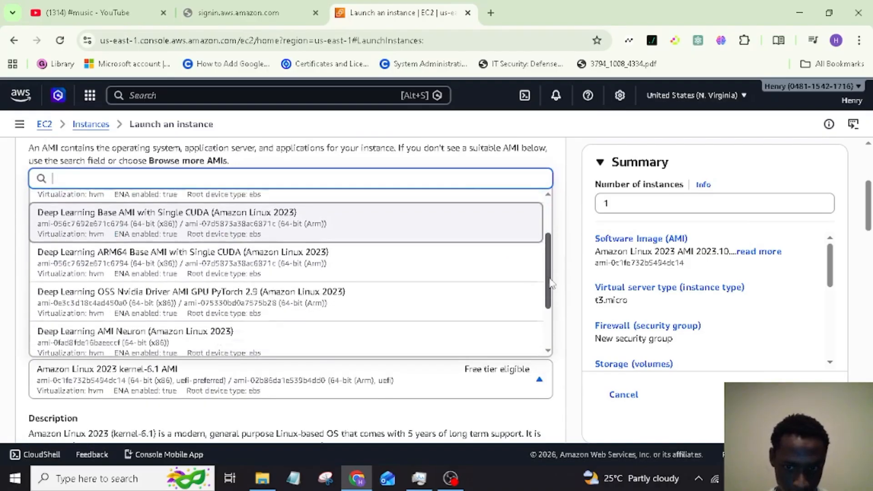
pyautogui.moveTo(551, 312); pyautogui.dragTo(552, 231)
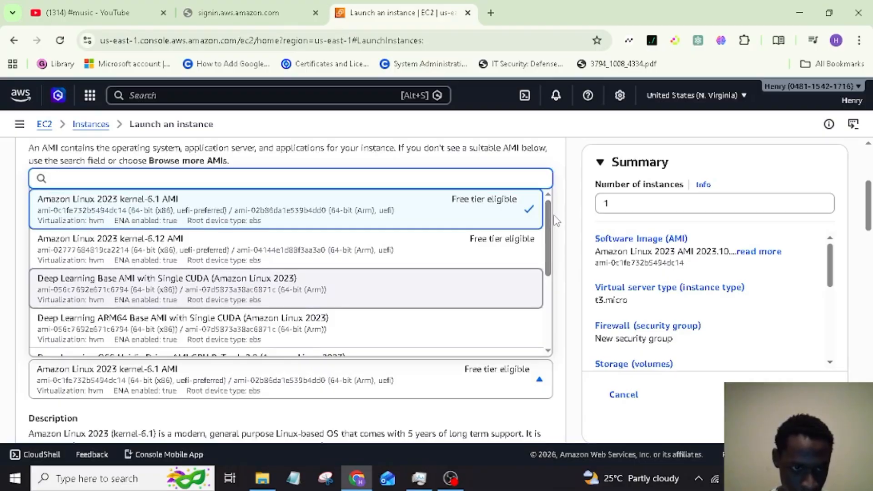
pyautogui.click(567, 199)
pyautogui.scroll(-2, 548, 269)
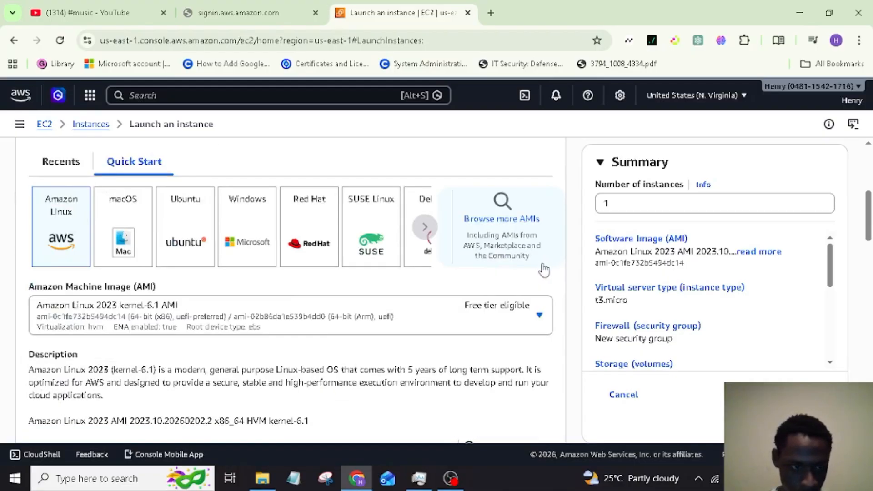
# Pick Windows and select the Microsoft Windows Server 2022 Base AMI (64-bit x86, free tier)
pyautogui.click(269, 248)
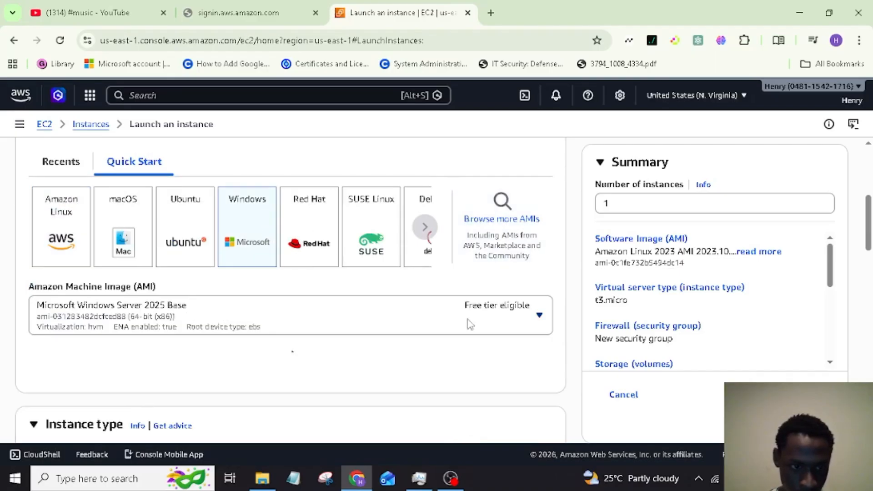
pyautogui.click(541, 316)
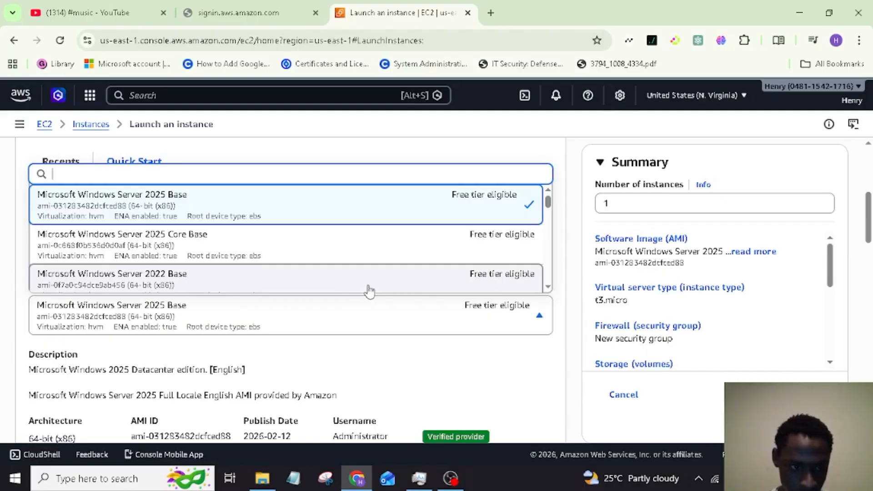
pyautogui.click(539, 279)
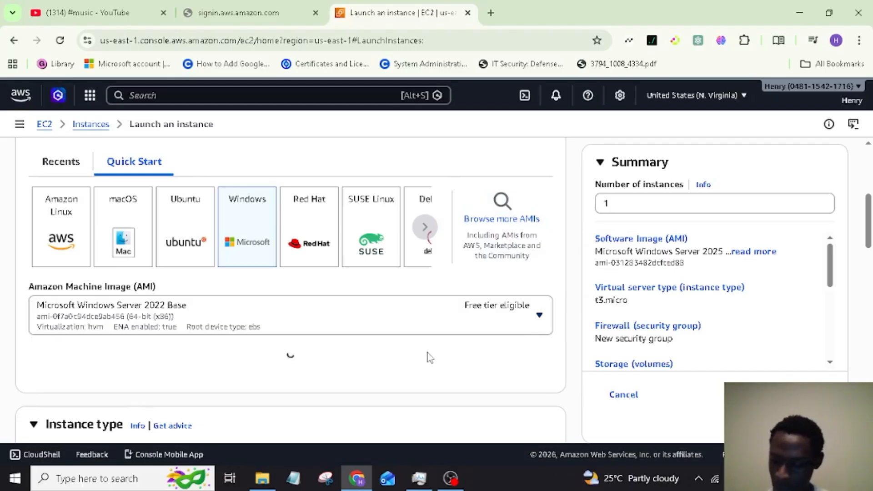
pyautogui.scroll(-1, 430, 357)
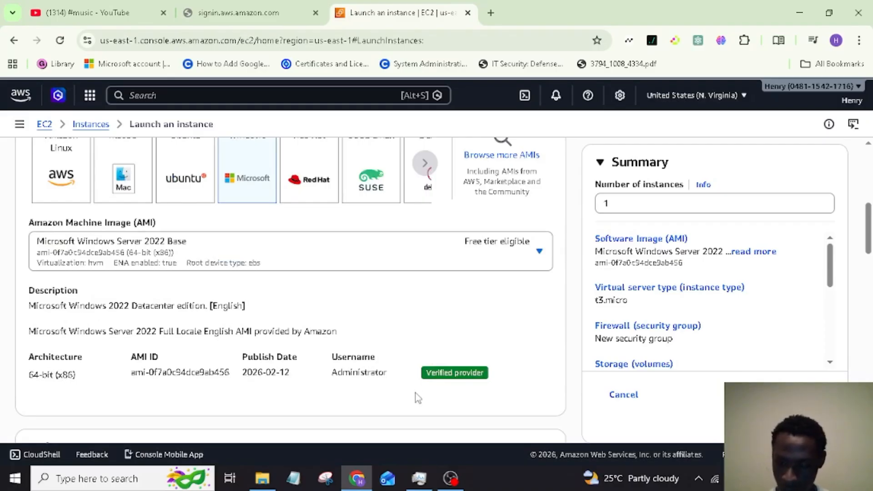
pyautogui.scroll(-2, 386, 401)
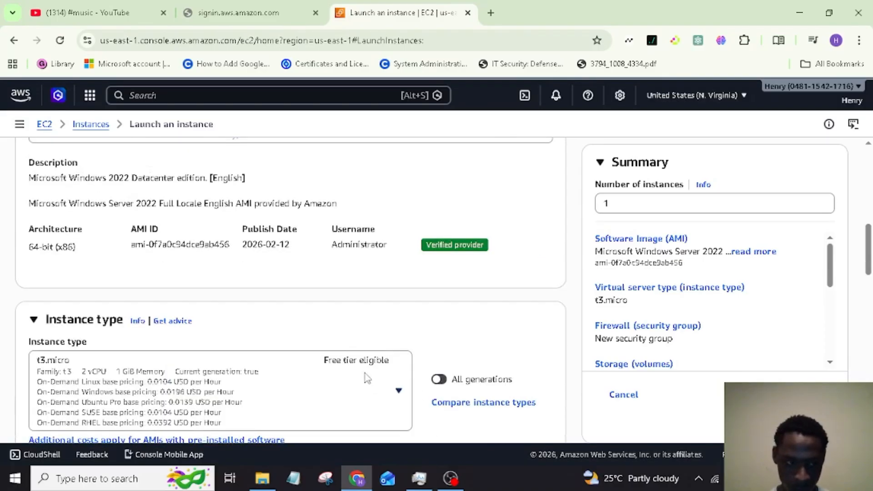
pyautogui.scroll(1, 360, 369)
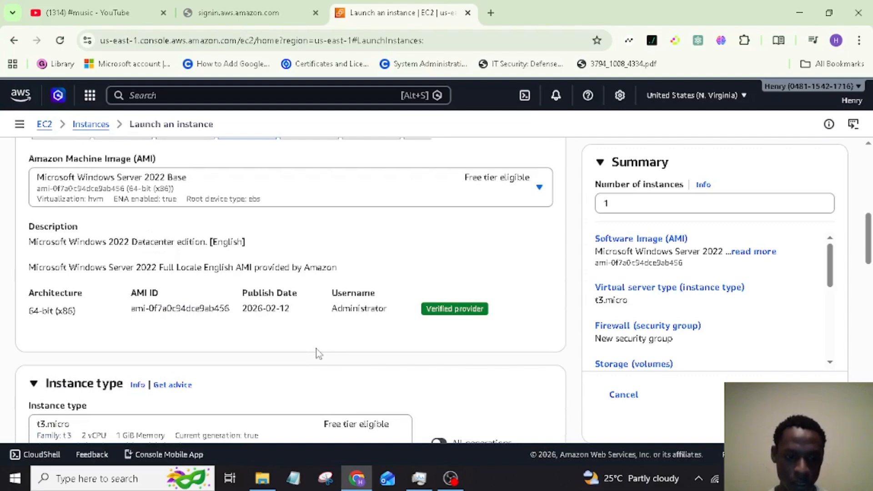
pyautogui.scroll(-3, 319, 354)
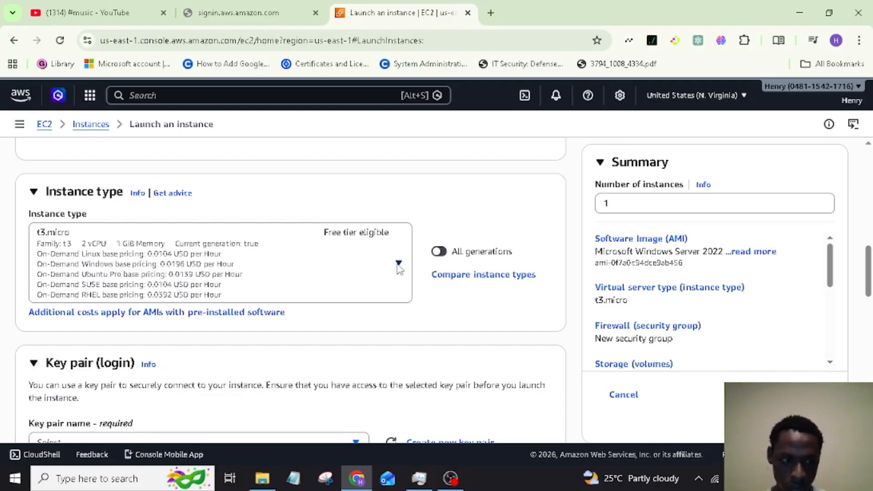
pyautogui.scroll(-5, 479, 362)
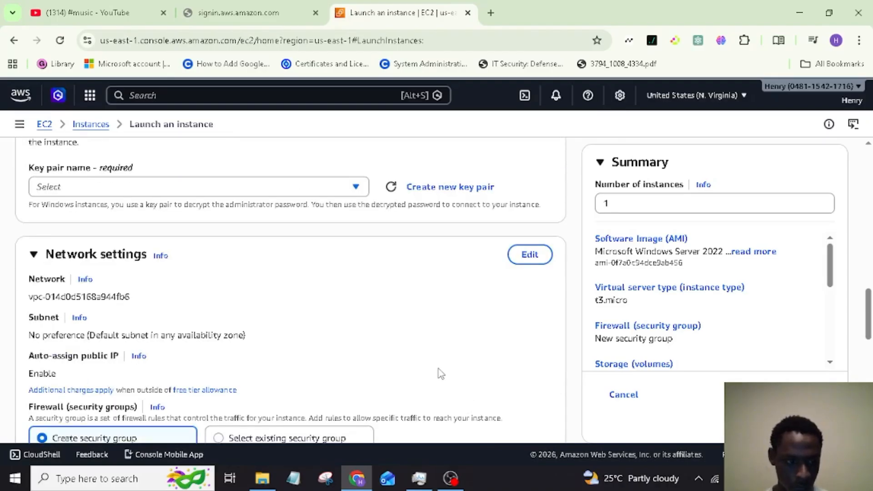
pyautogui.scroll(-1, 438, 370)
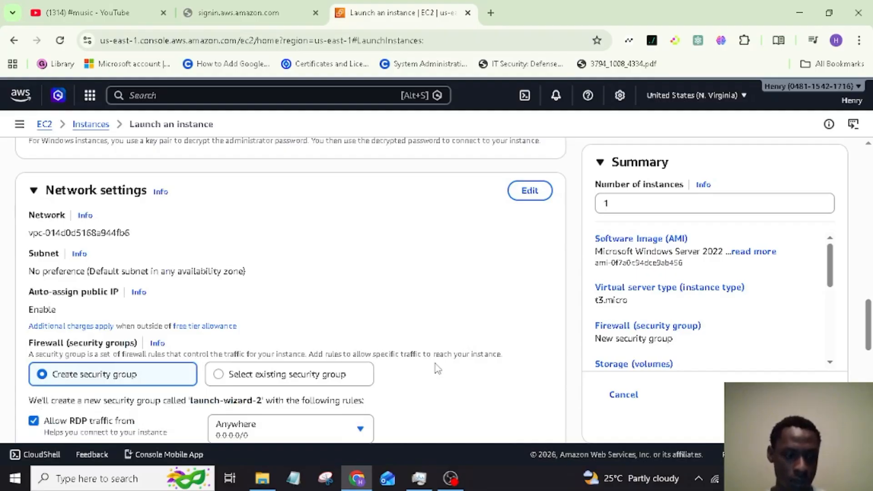
pyautogui.scroll(-2, 437, 369)
pyautogui.scroll(2, 434, 355)
pyautogui.scroll(-1, 434, 354)
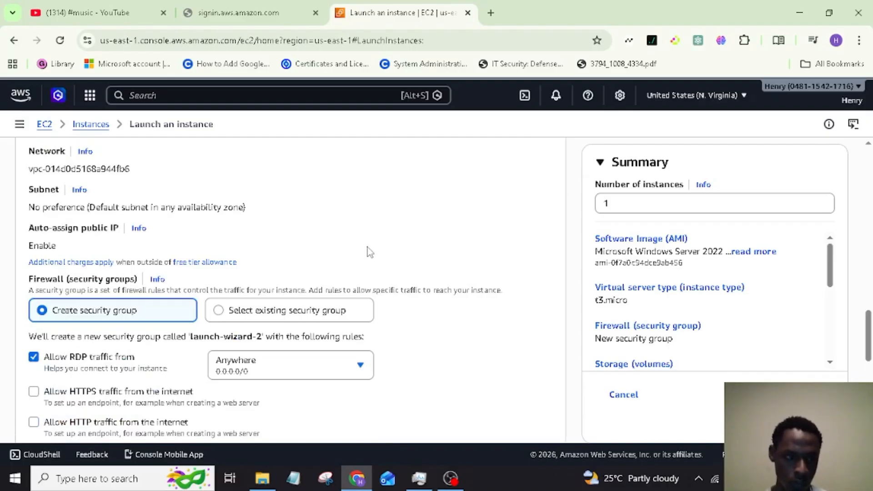
pyautogui.scroll(1, 369, 247)
pyautogui.scroll(-1, 369, 247)
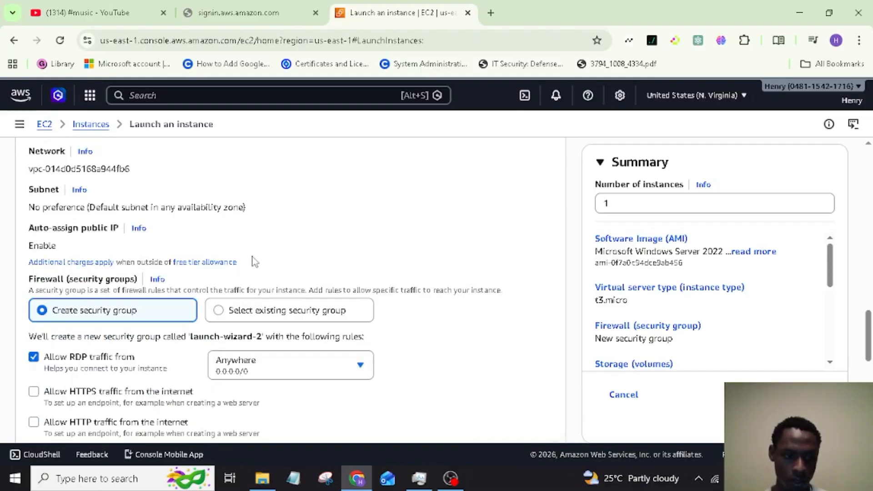
pyautogui.scroll(-1, 252, 260)
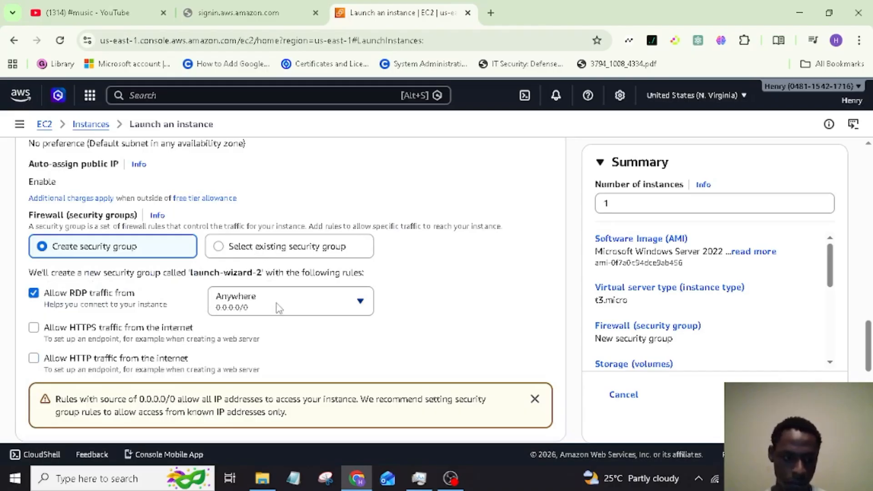
pyautogui.scroll(-1, 296, 346)
pyautogui.scroll(-3, 296, 335)
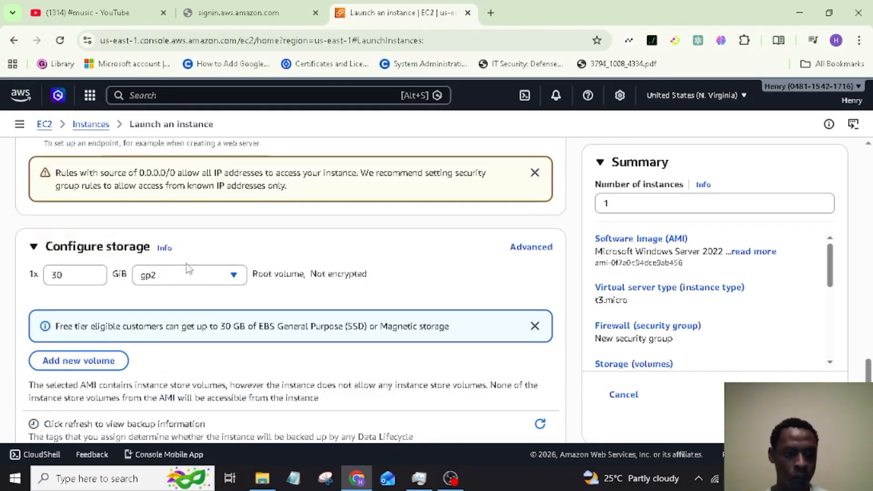
pyautogui.scroll(-1, 190, 266)
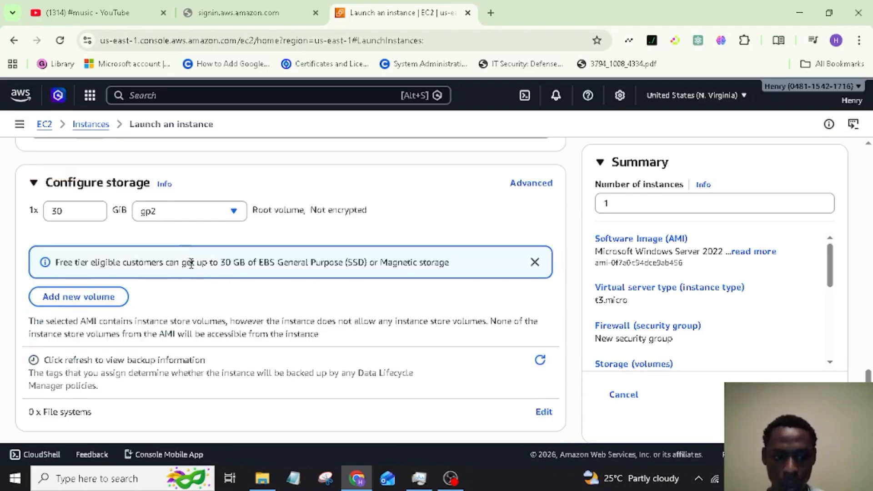
pyautogui.scroll(-1, 191, 264)
pyautogui.scroll(1, 192, 262)
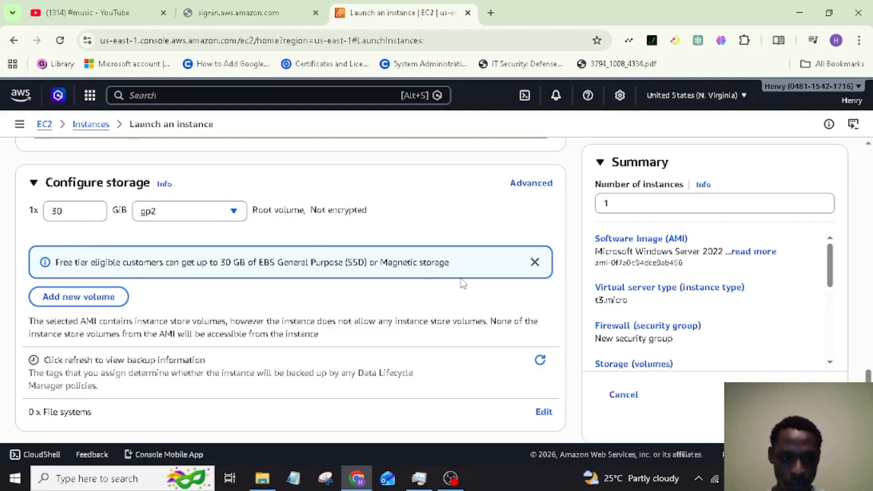
pyautogui.scroll(-1, 463, 283)
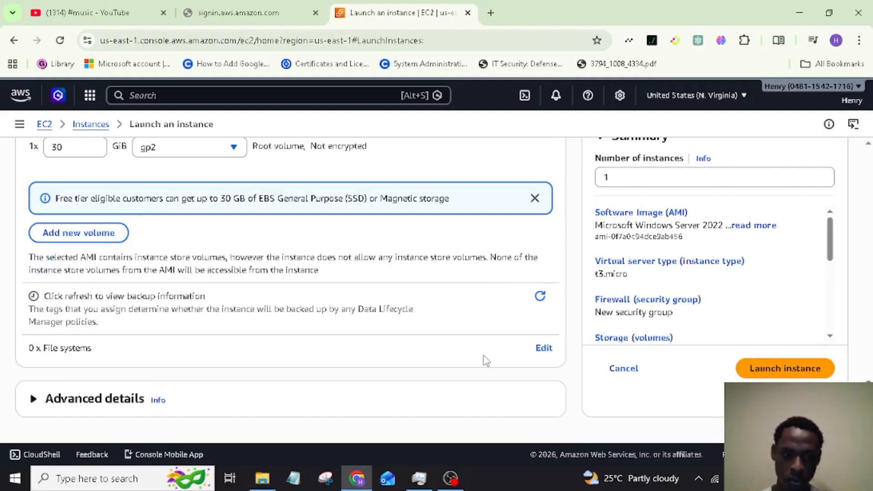
pyautogui.scroll(4, 484, 363)
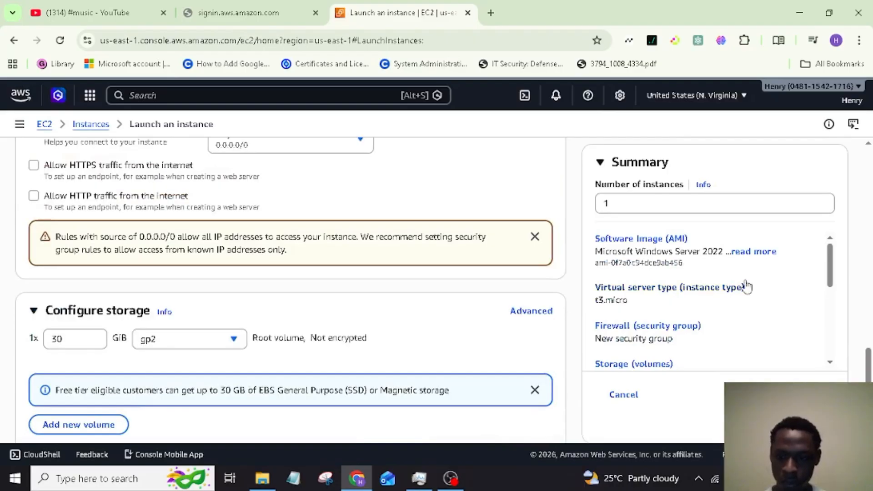
pyautogui.scroll(-4, 717, 321)
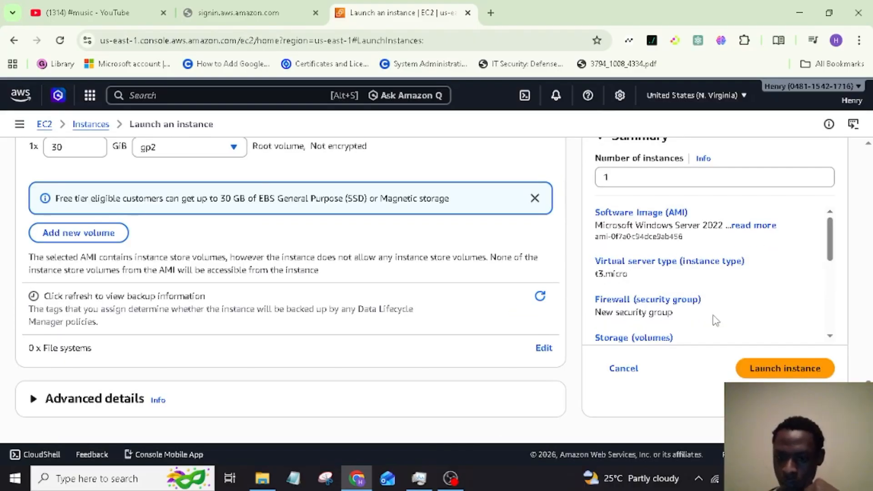
pyautogui.scroll(1, 717, 321)
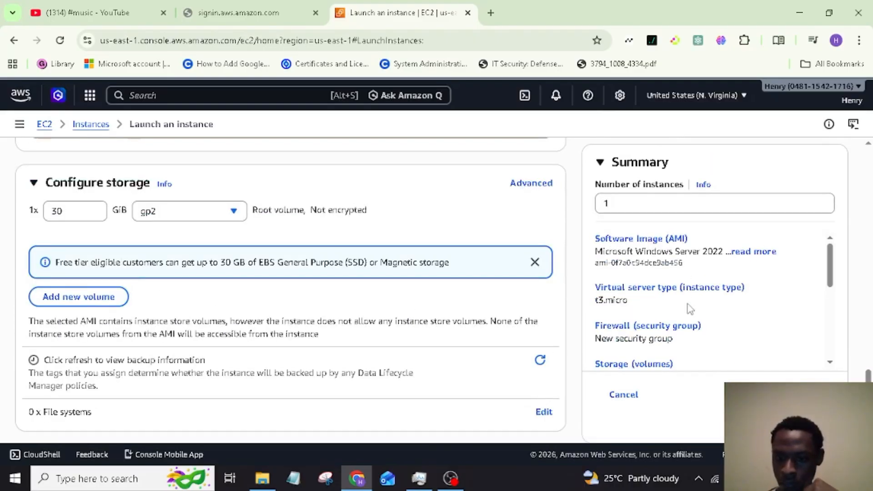
pyautogui.scroll(-2, 689, 309)
pyautogui.scroll(2, 665, 309)
# Check existing security groups, then keep creating launch-wizard-2 allowing RDP from My IP
pyautogui.click(654, 335)
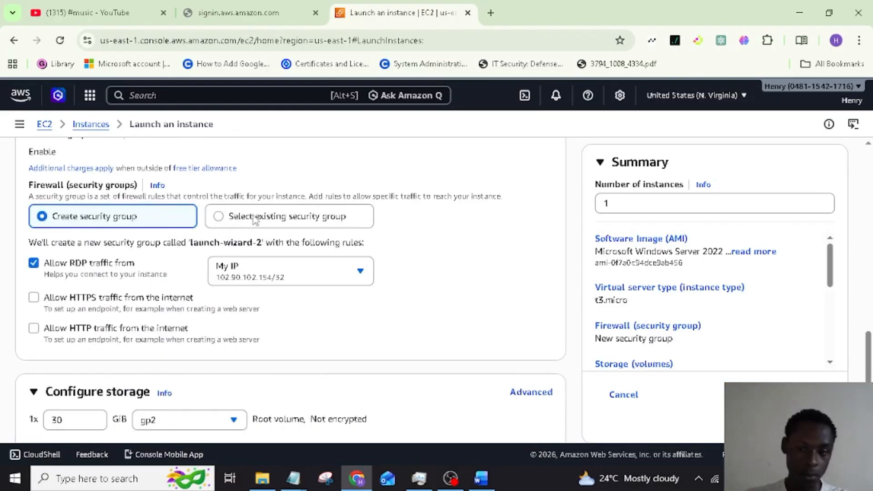
pyautogui.click(304, 217)
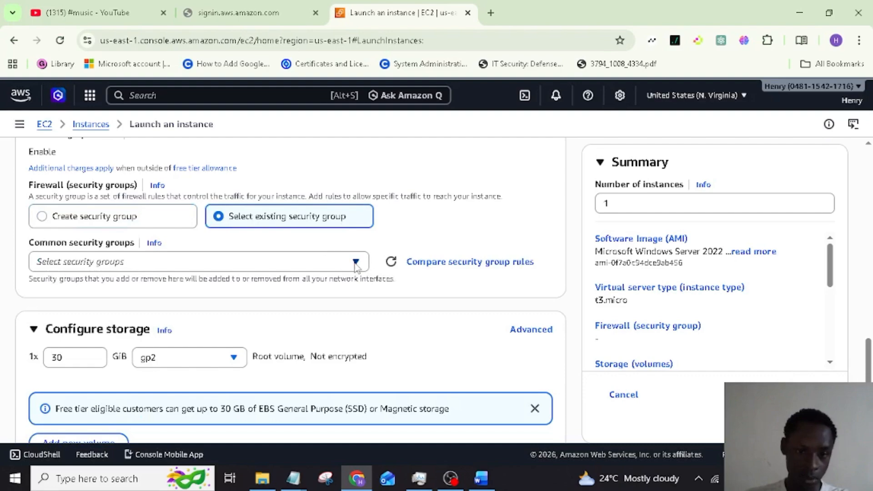
pyautogui.click(356, 264)
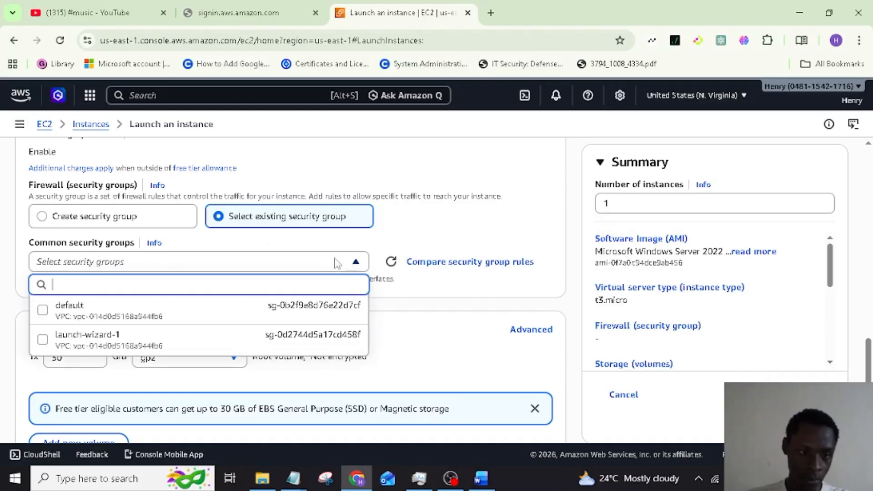
pyautogui.click(157, 215)
pyautogui.click(157, 215)
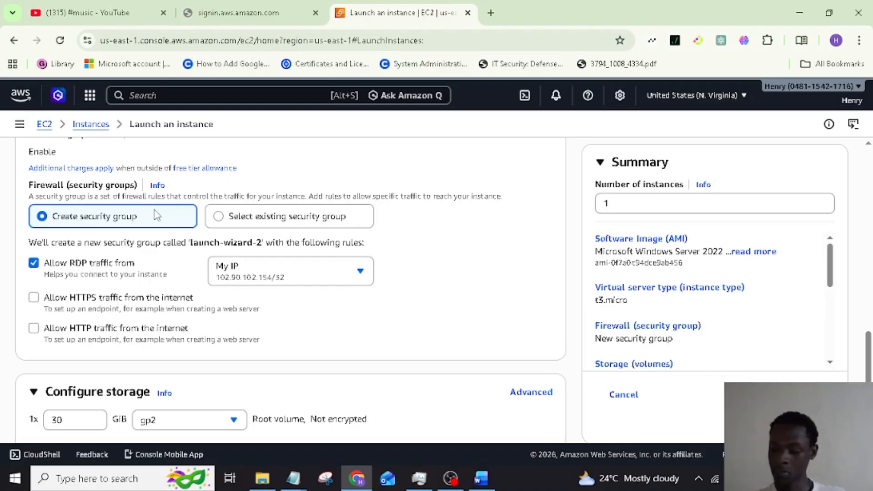
pyautogui.scroll(-3, 566, 336)
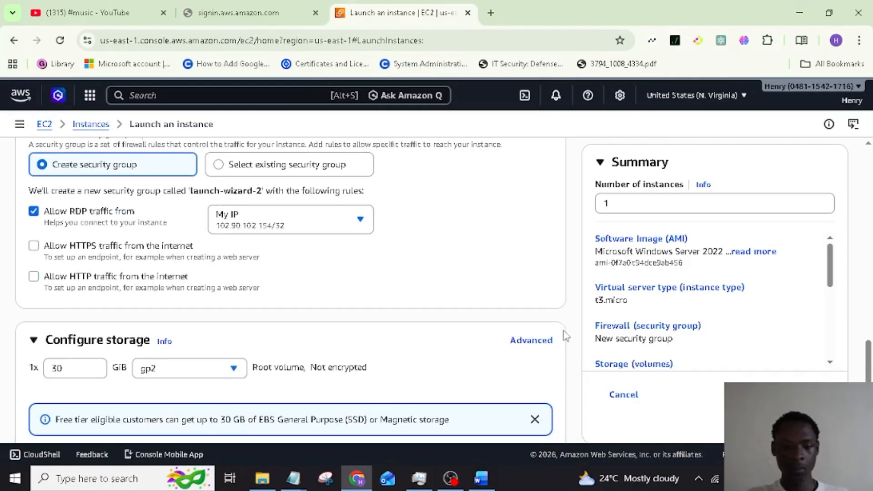
pyautogui.scroll(-3, 566, 335)
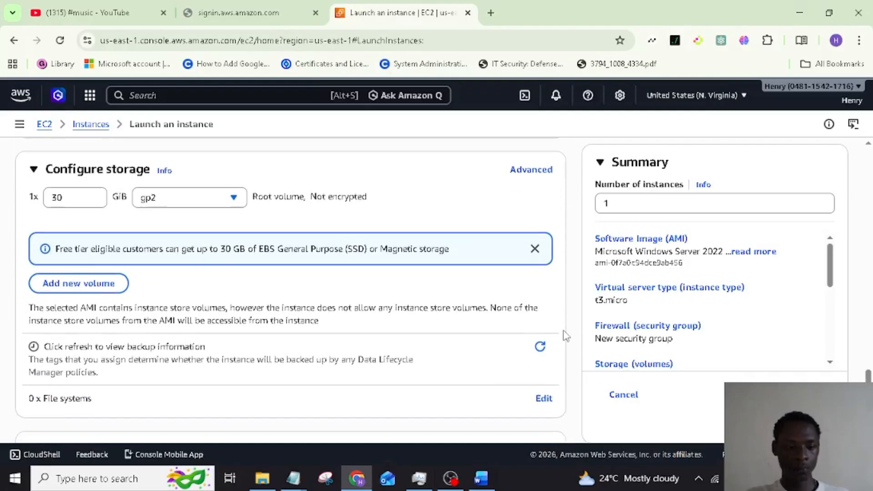
pyautogui.scroll(-1, 565, 335)
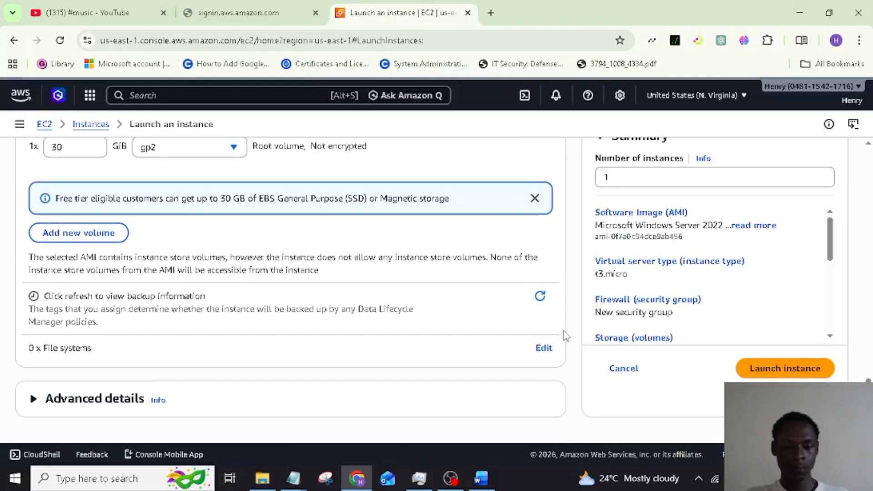
pyautogui.scroll(10, 565, 335)
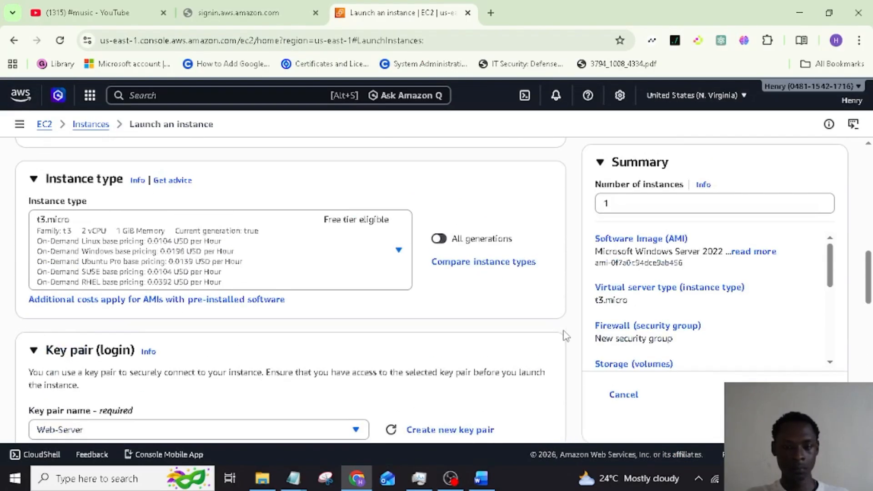
pyautogui.scroll(1, 564, 335)
pyautogui.scroll(-2, 564, 335)
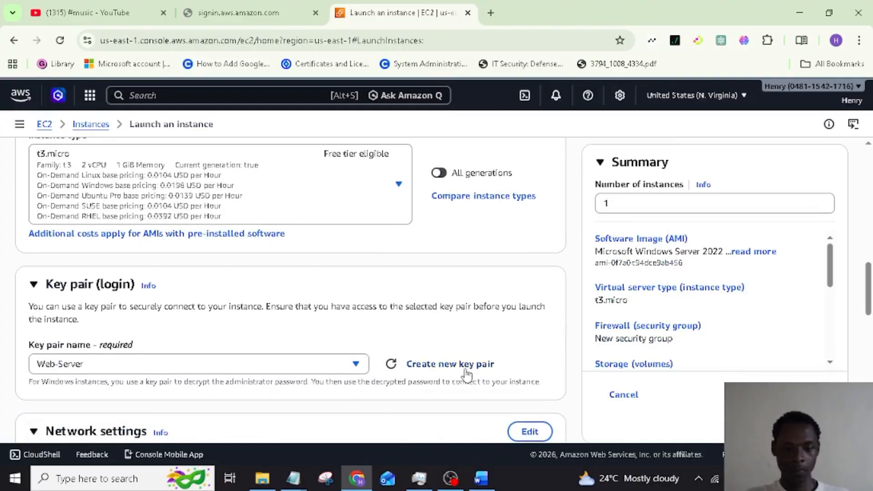
pyautogui.click(356, 364)
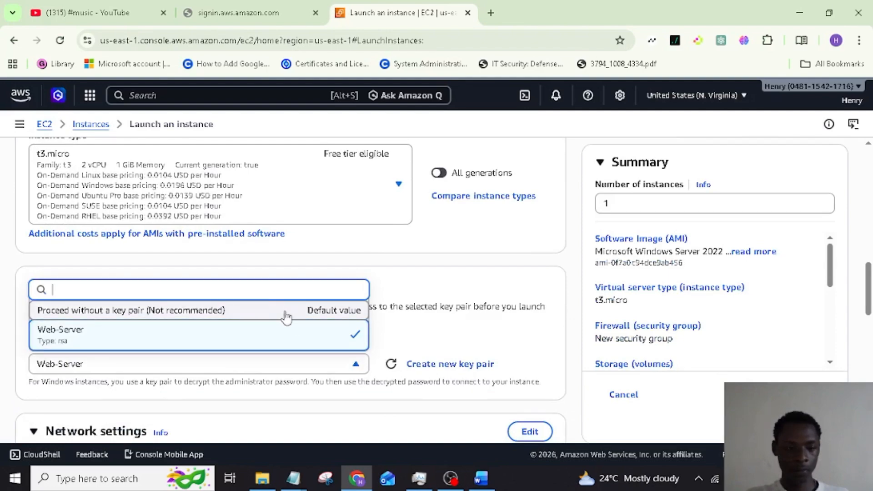
pyautogui.click(286, 314)
pyautogui.scroll(2, 378, 325)
pyautogui.scroll(-3, 379, 325)
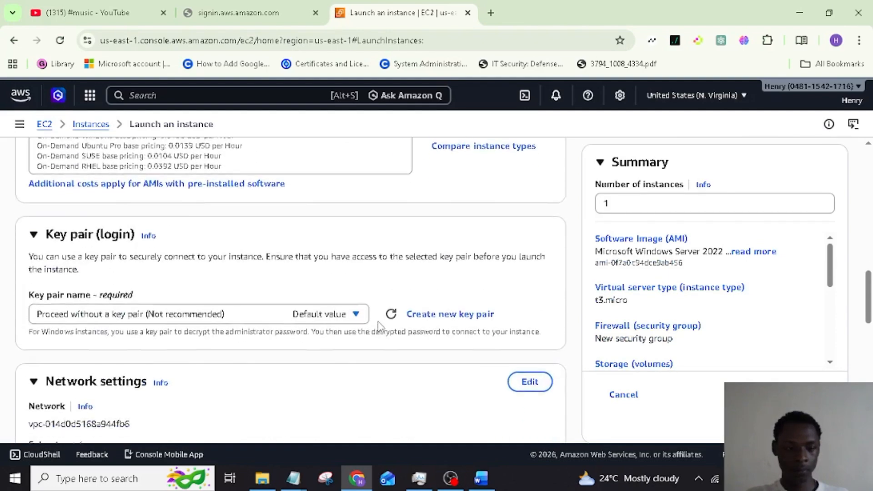
pyautogui.scroll(-1, 379, 327)
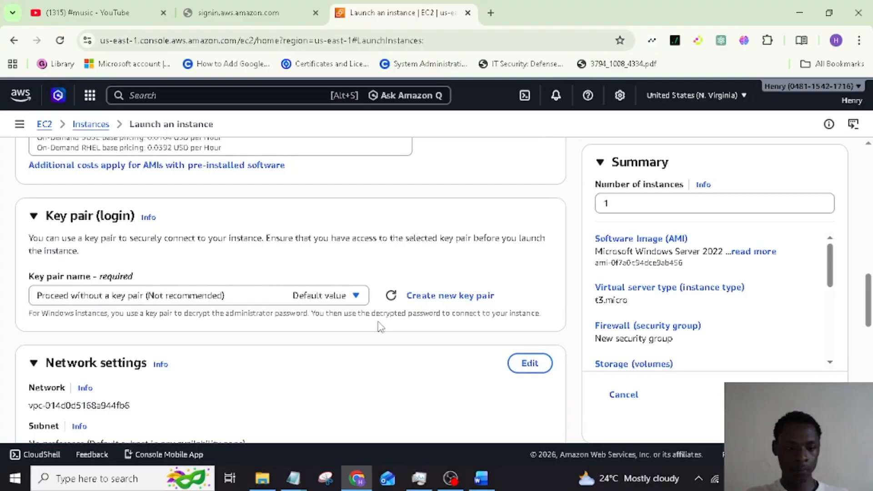
pyautogui.click(366, 295)
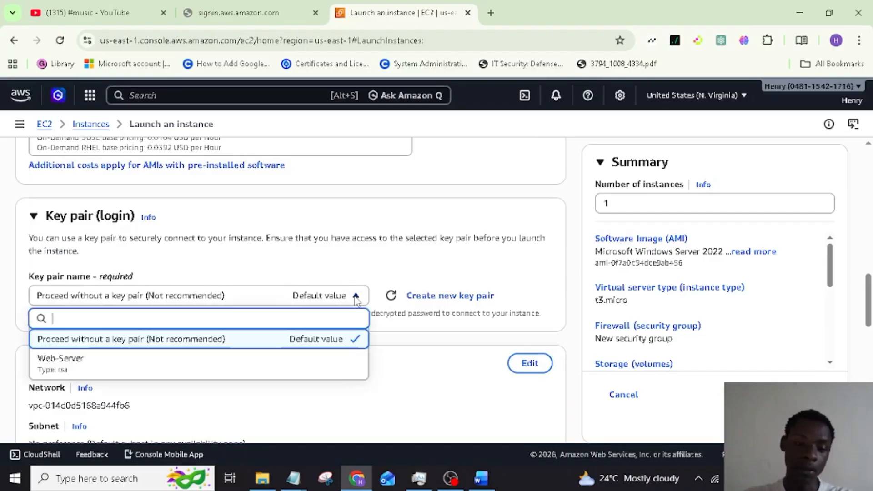
pyautogui.click(223, 366)
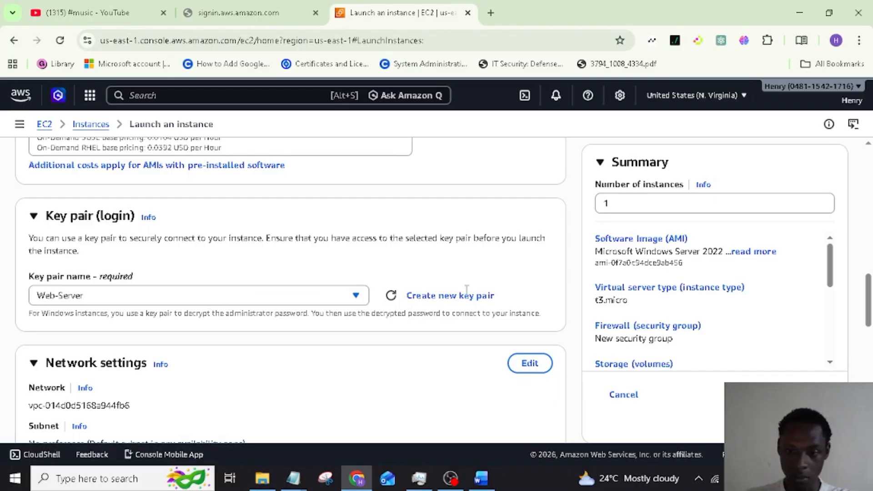
pyautogui.scroll(-7, 396, 331)
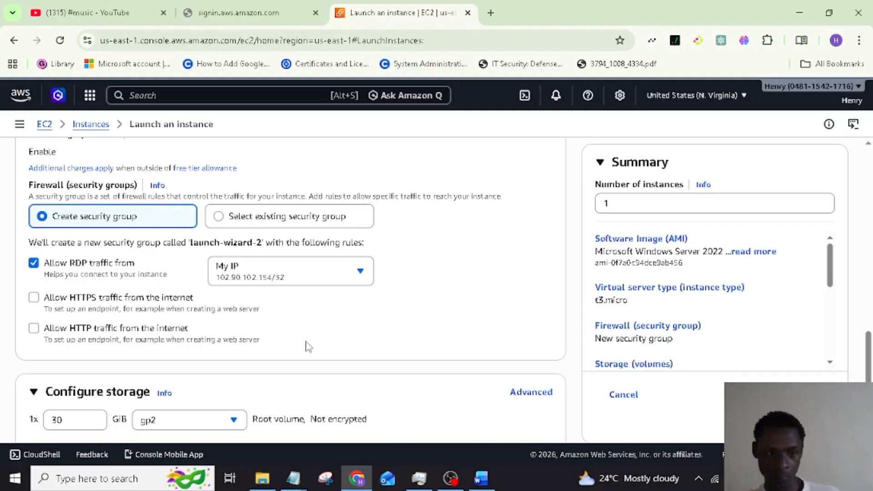
pyautogui.scroll(-3, 309, 347)
pyautogui.scroll(-2, 309, 347)
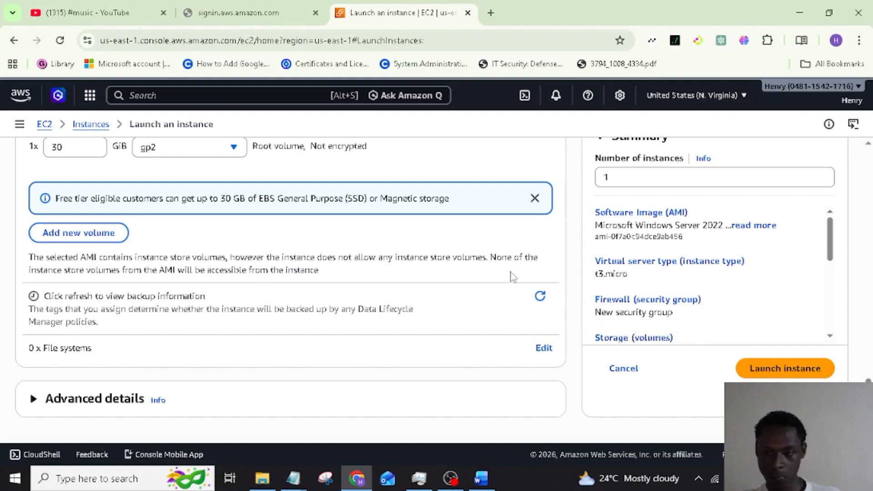
# Review the Summary's free tier note and launch the Windows Server 2022 t3.micro instance
pyautogui.scroll(-3, 735, 253)
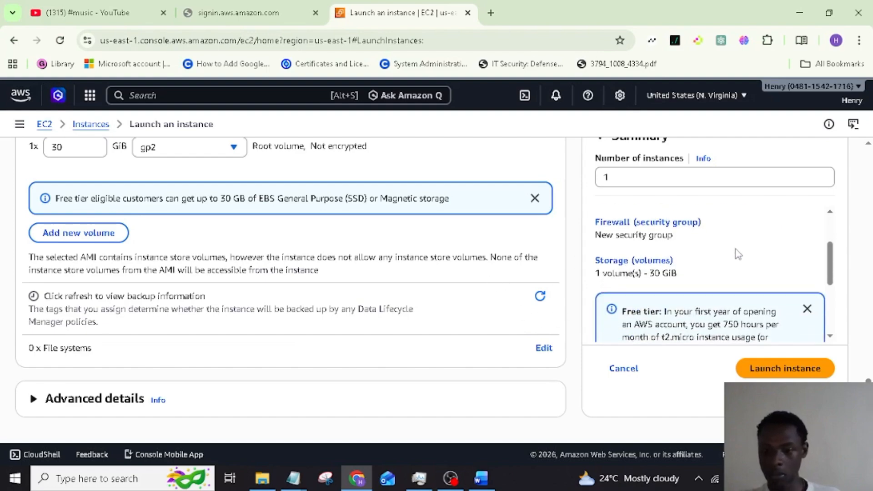
pyautogui.scroll(2, 738, 253)
pyautogui.scroll(-5, 738, 254)
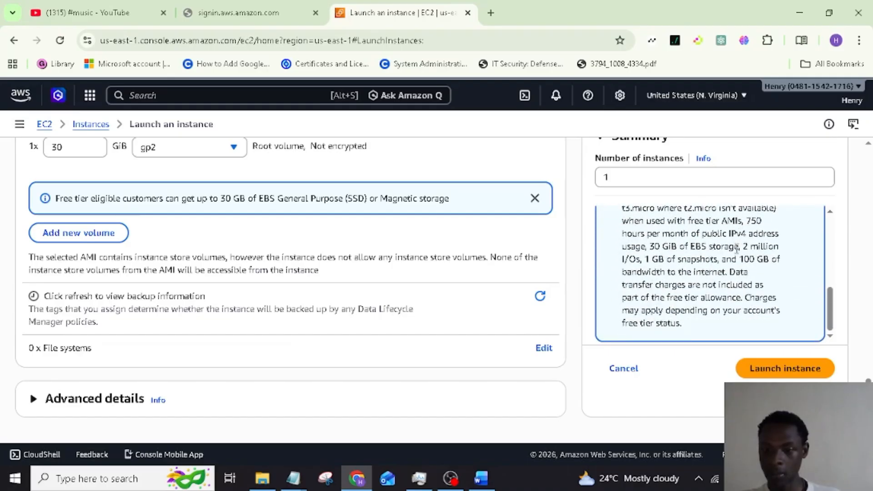
pyautogui.scroll(8, 737, 248)
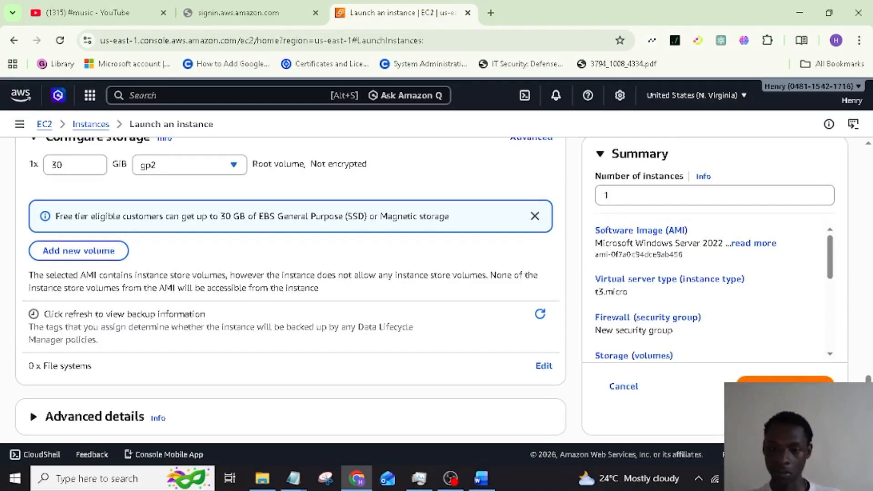
pyautogui.click(785, 385)
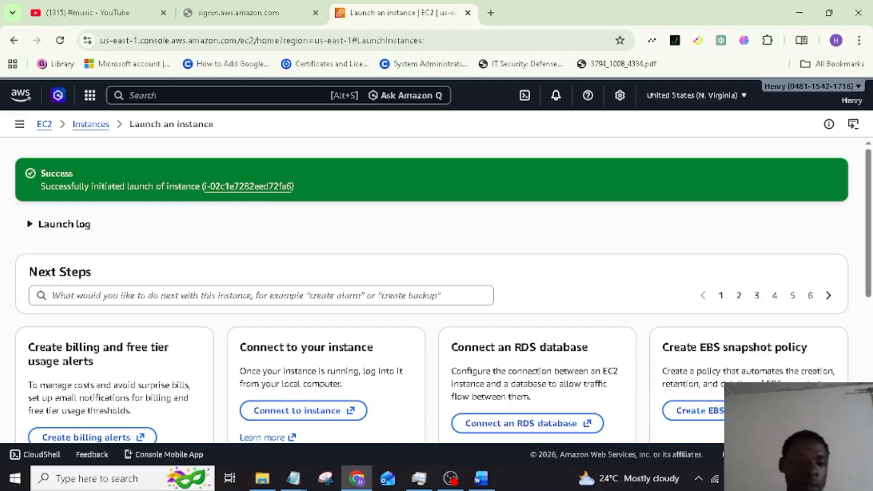
# Review the launch Success banner and Next Steps, then return to the EC2 Dashboard
pyautogui.scroll(-2, 437, 291)
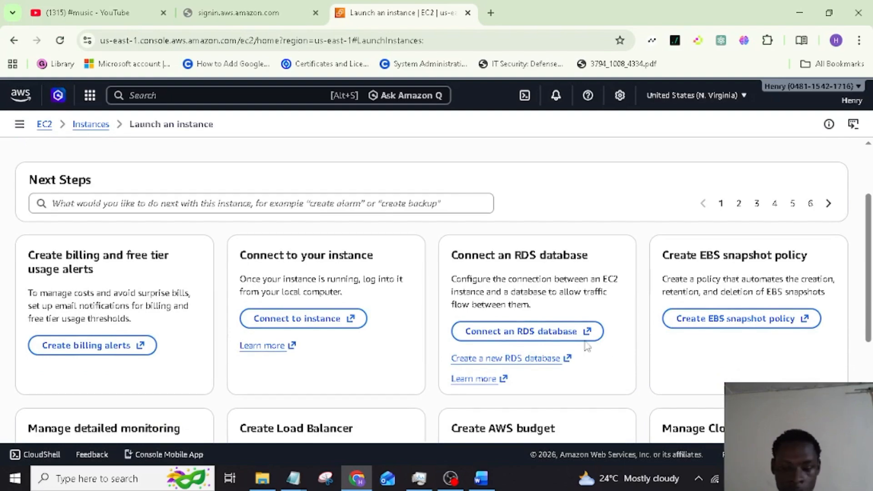
pyautogui.scroll(2, 603, 368)
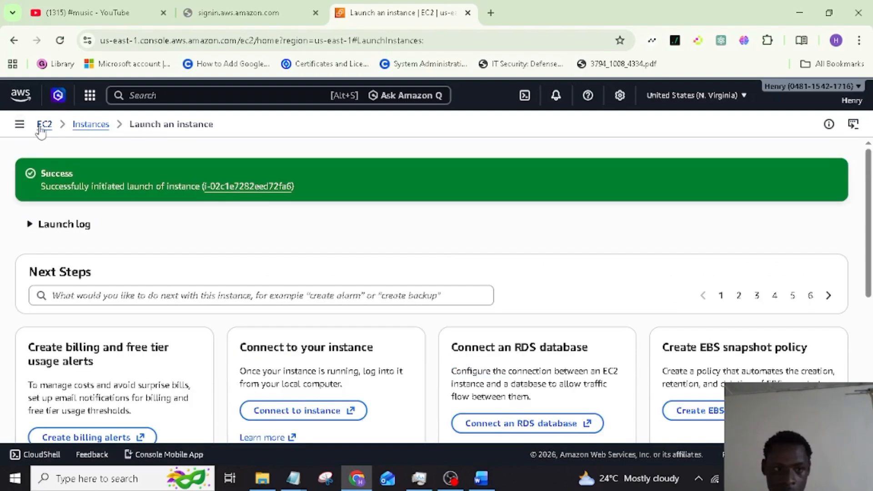
pyautogui.click(45, 128)
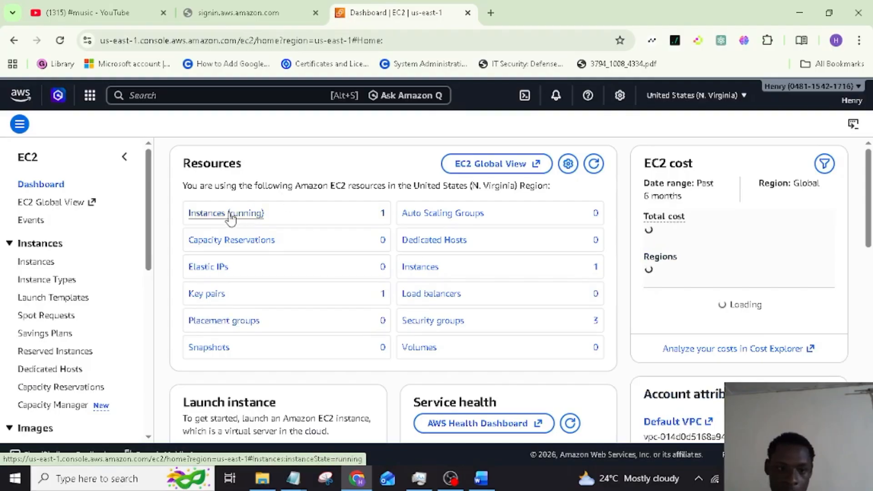
# Open Instances (running) to see the new t3.micro instance in the list
pyautogui.click(224, 214)
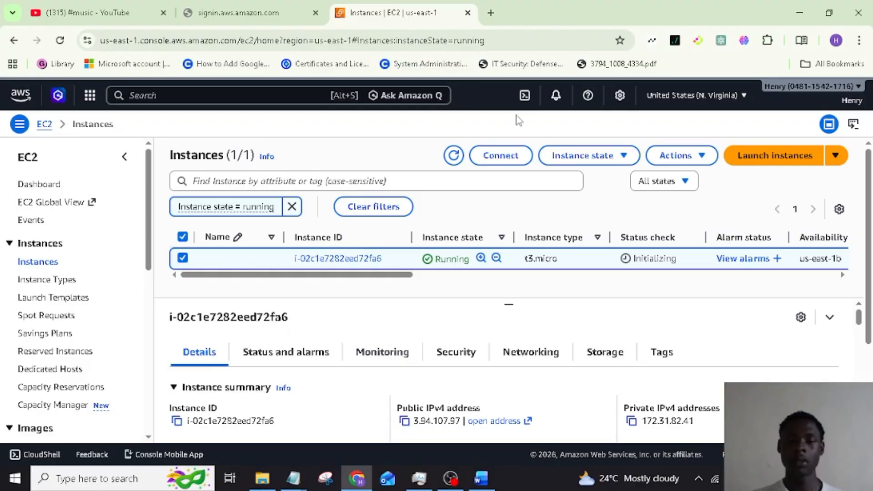
# From the instance's RDP client connect options, download ec2-3-94-107-97.compute-1.amazonaws.com.rdp
pyautogui.click(502, 156)
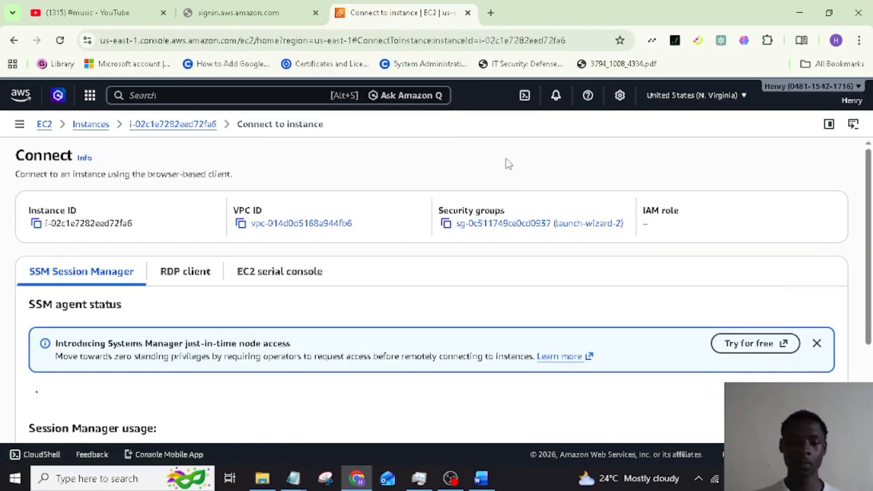
pyautogui.click(187, 278)
pyautogui.scroll(-2, 398, 313)
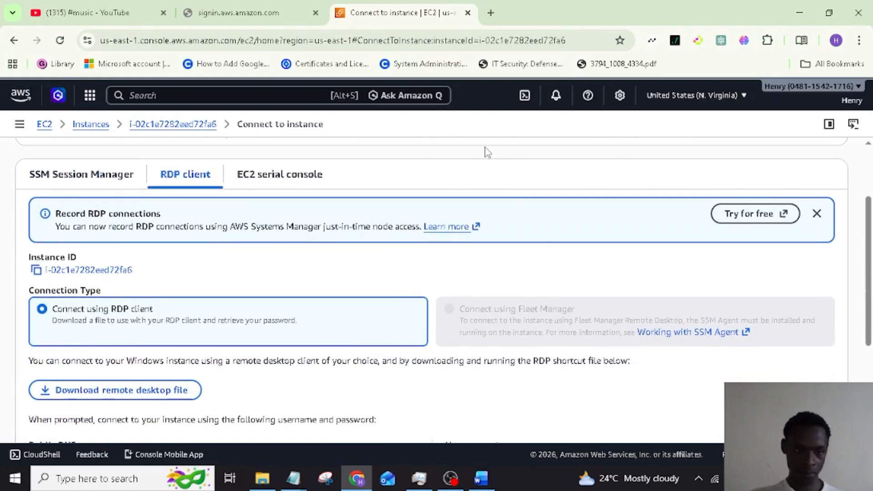
pyautogui.scroll(2, 486, 152)
pyautogui.scroll(-2, 486, 152)
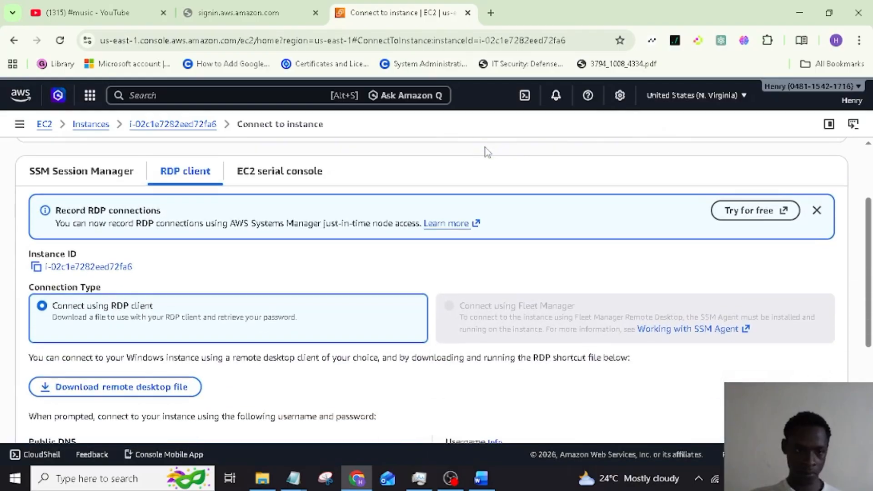
pyautogui.scroll(3, 397, 223)
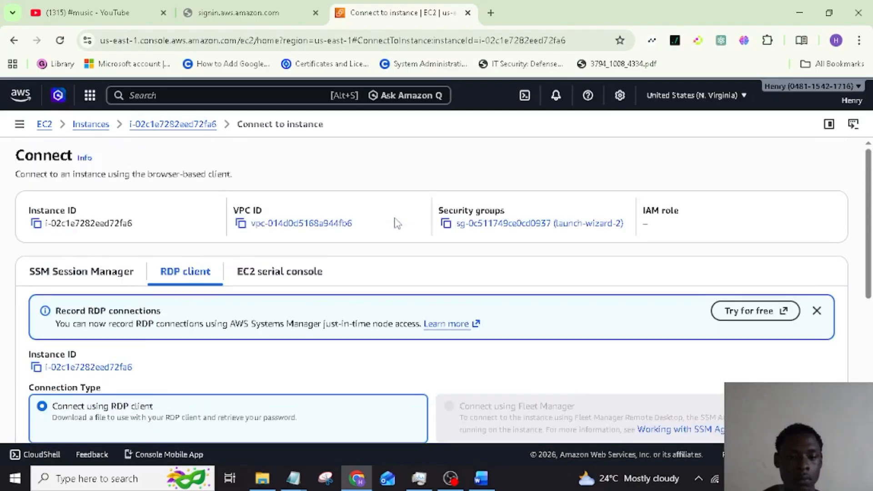
pyautogui.scroll(-3, 397, 223)
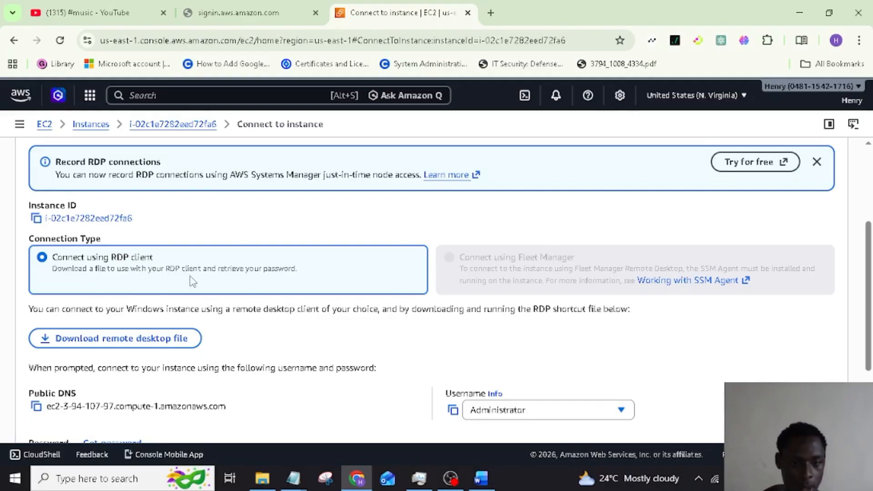
pyautogui.scroll(-1, 192, 281)
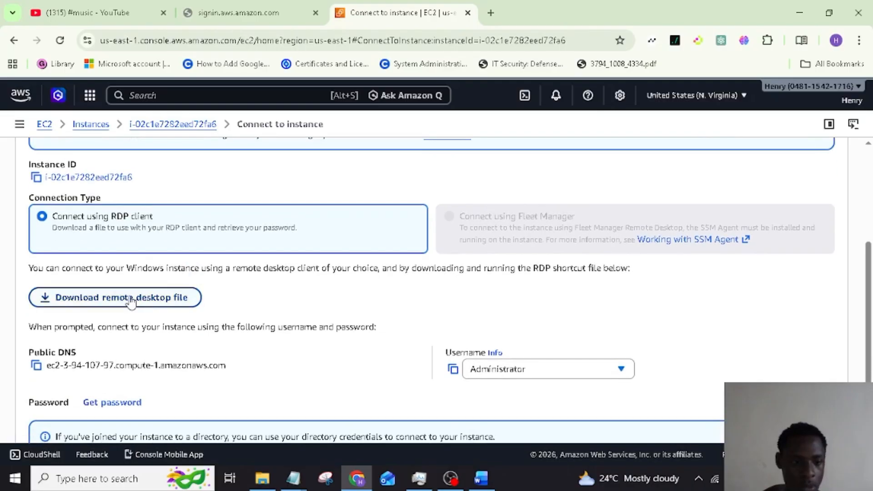
pyautogui.click(131, 301)
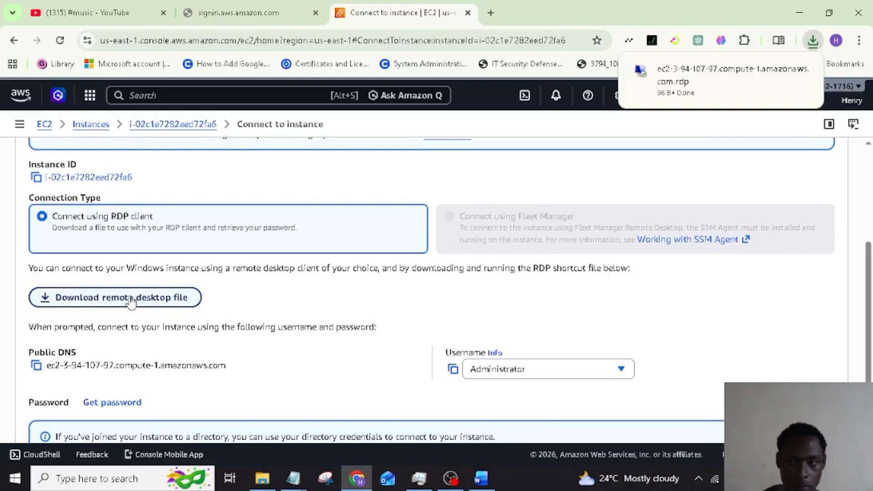
# Open the .rdp file, connect with credentials remembered, and open EC2's Get Windows password page
pyautogui.click(699, 103)
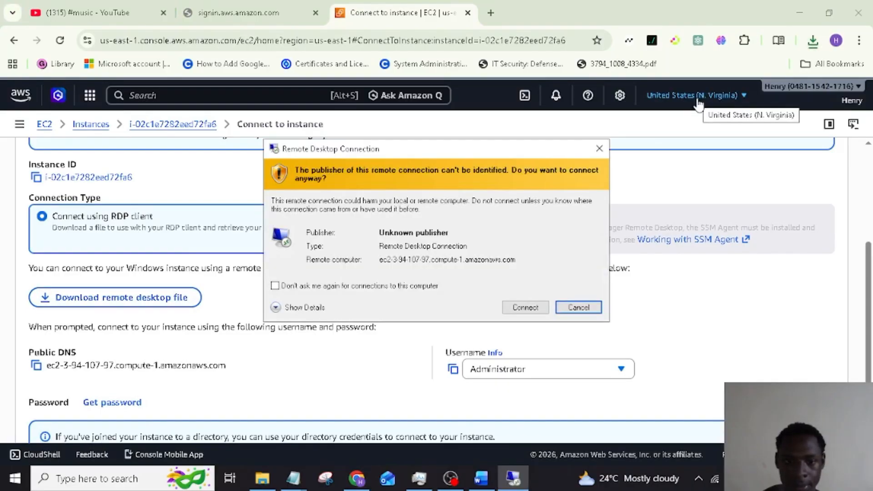
pyautogui.click(527, 311)
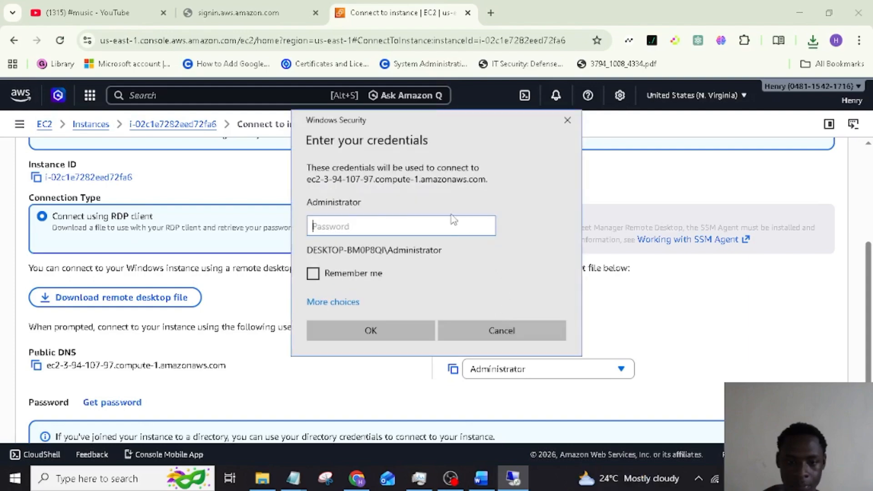
pyautogui.click(319, 277)
pyautogui.click(370, 227)
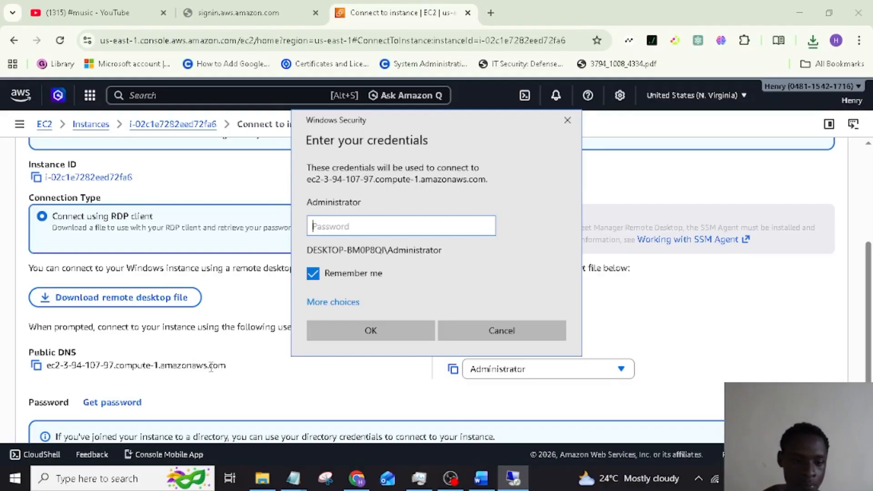
pyautogui.scroll(-1, 241, 383)
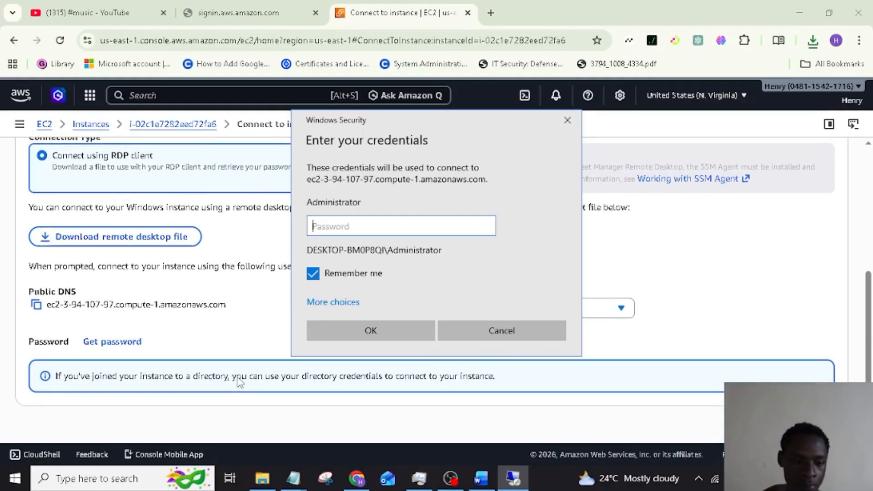
pyautogui.click(123, 342)
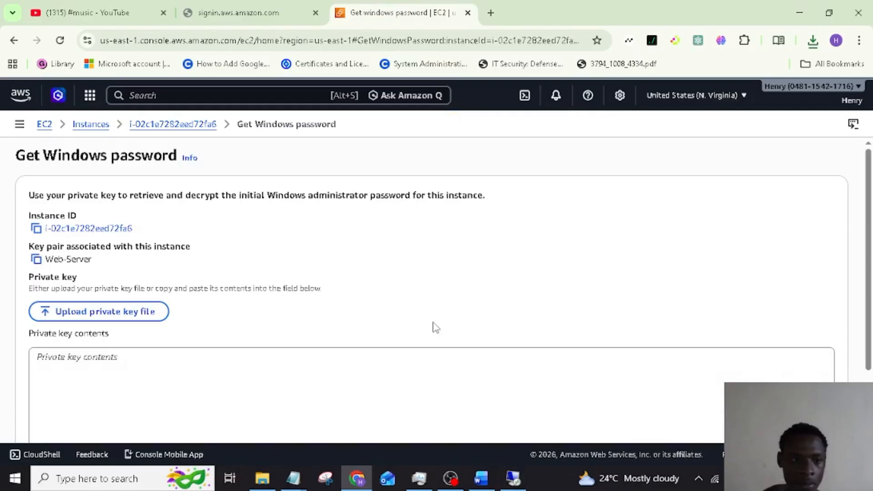
# Upload the Web-Server.pem private key and decrypt the instance's Windows Administrator password
pyautogui.scroll(-2, 427, 260)
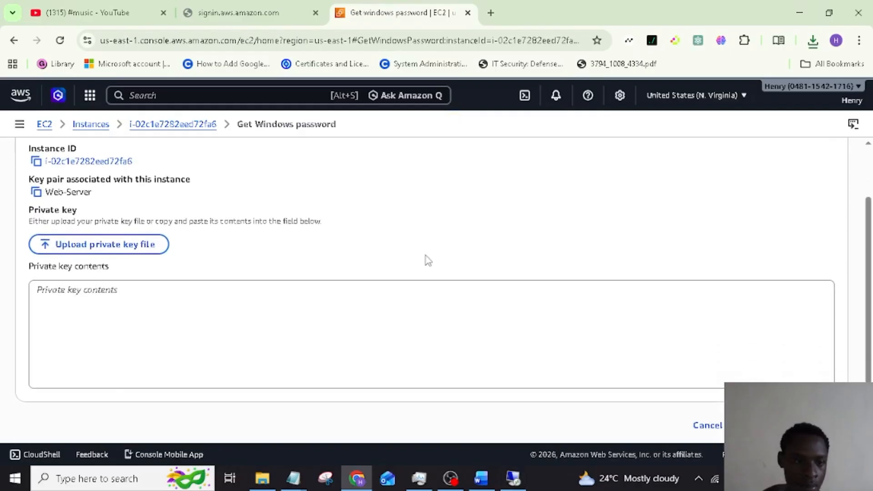
pyautogui.scroll(2, 428, 260)
pyautogui.scroll(-2, 428, 261)
pyautogui.scroll(2, 428, 260)
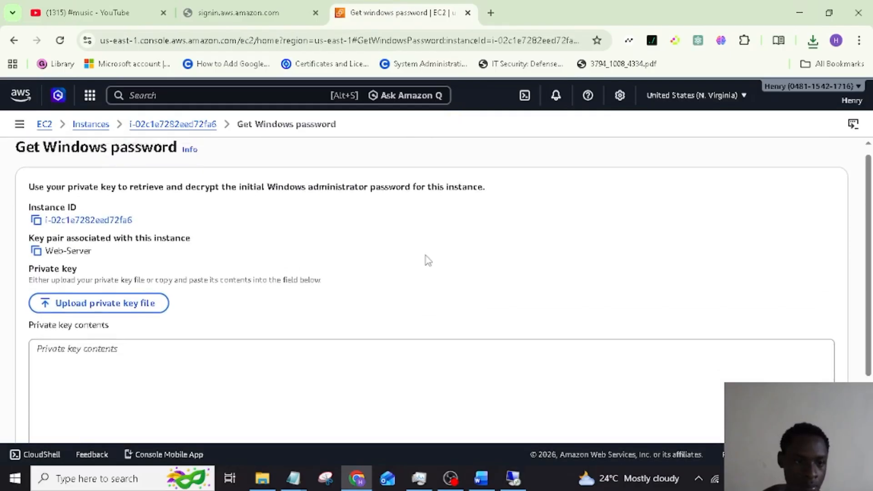
pyautogui.scroll(-2, 577, 240)
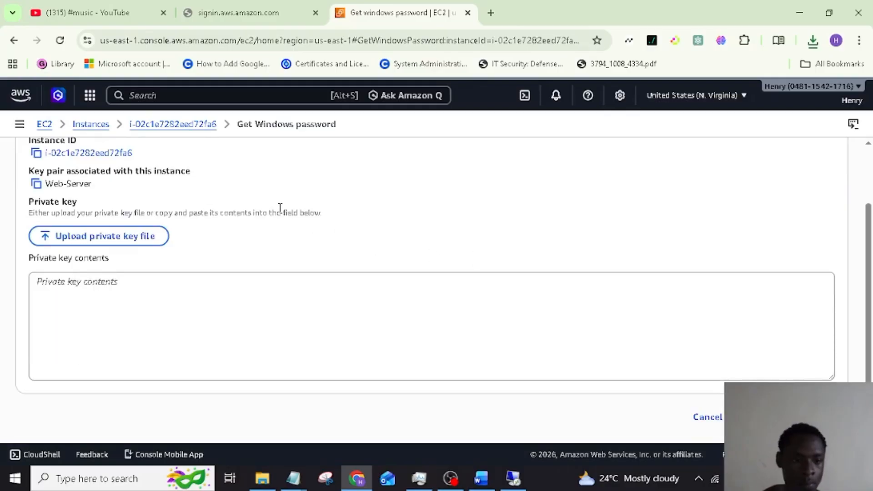
pyautogui.click(133, 242)
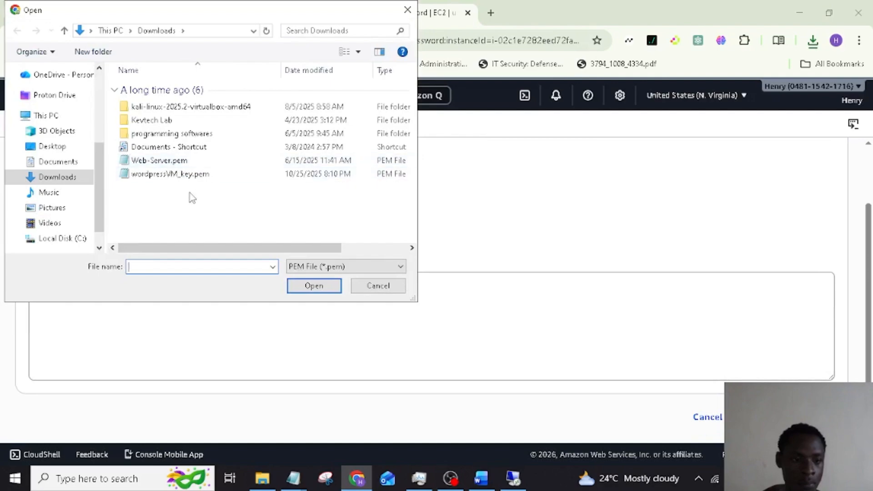
pyautogui.click(190, 163)
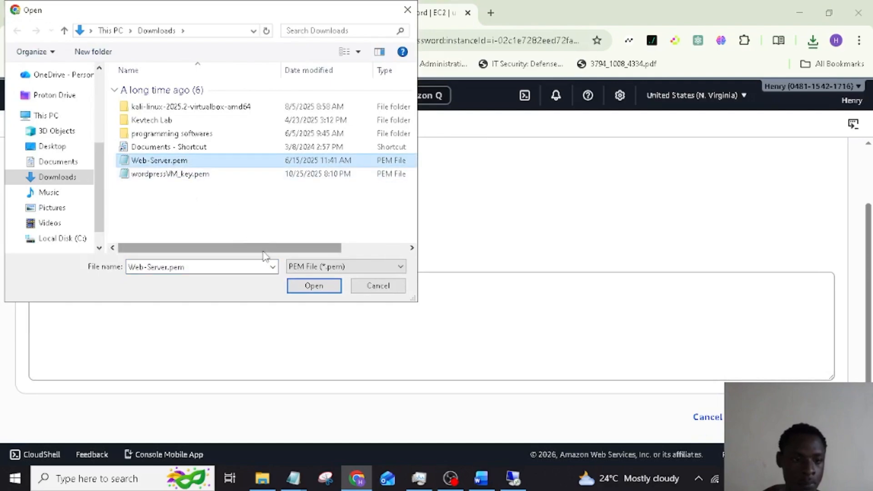
pyautogui.click(314, 287)
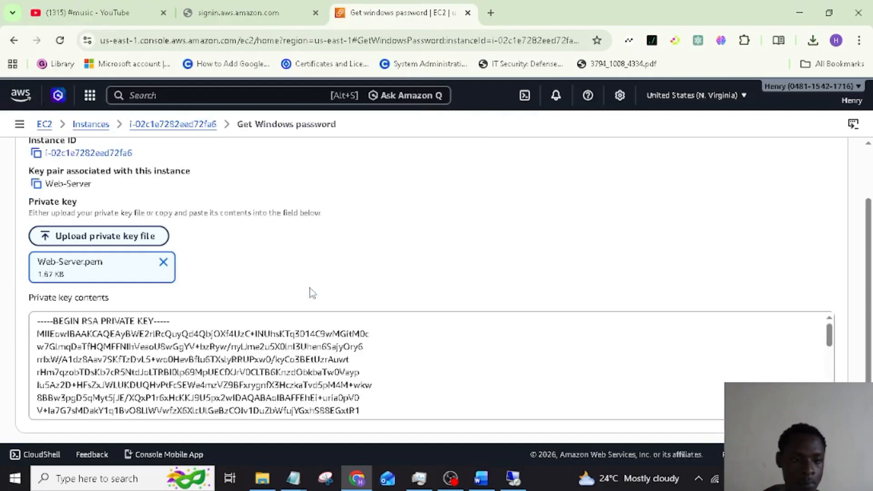
pyautogui.scroll(-5, 433, 340)
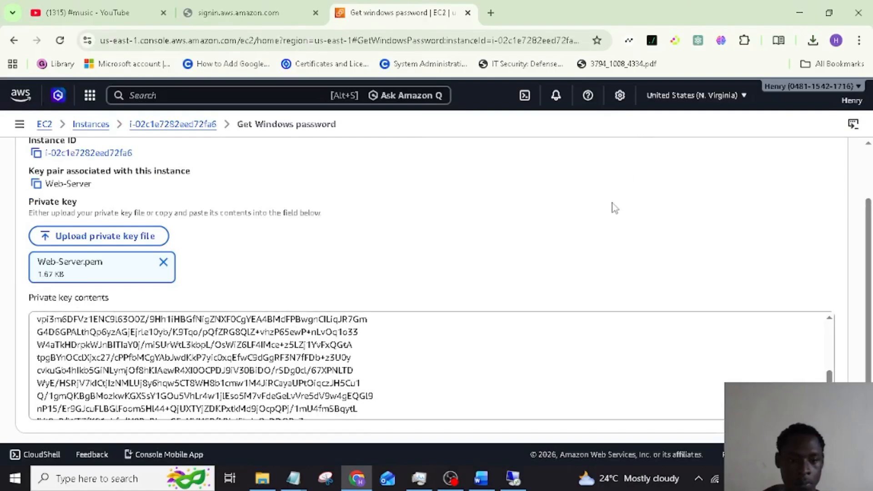
pyautogui.scroll(-1, 614, 207)
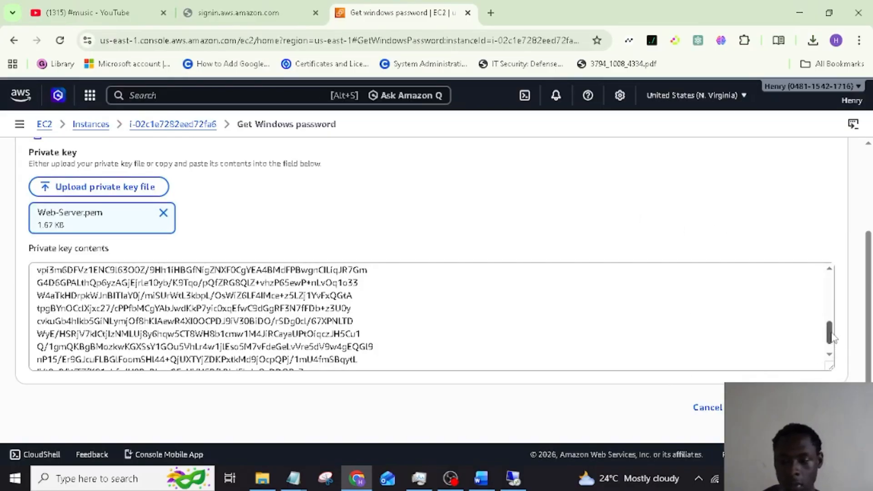
pyautogui.moveTo(831, 335); pyautogui.dragTo(833, 367)
pyautogui.click(791, 407)
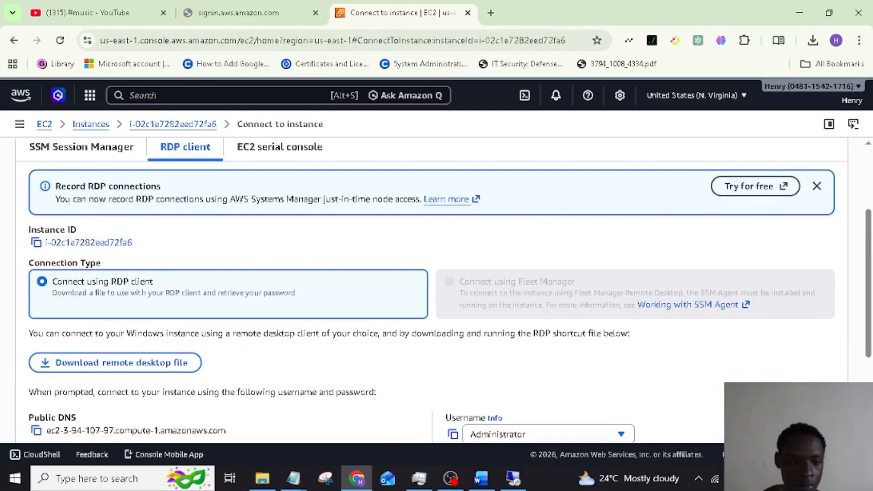
# Copy the decrypted Administrator password from the EC2 Connect to instance page
pyautogui.scroll(-1, 588, 372)
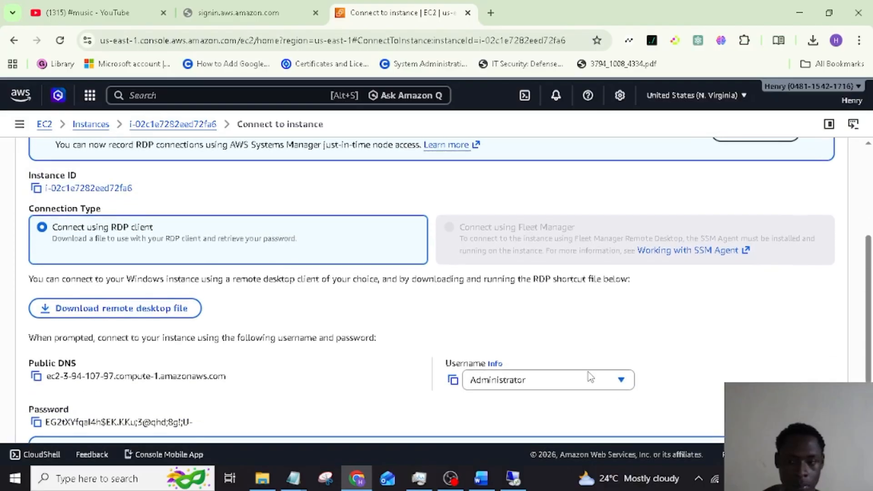
pyautogui.scroll(-2, 588, 372)
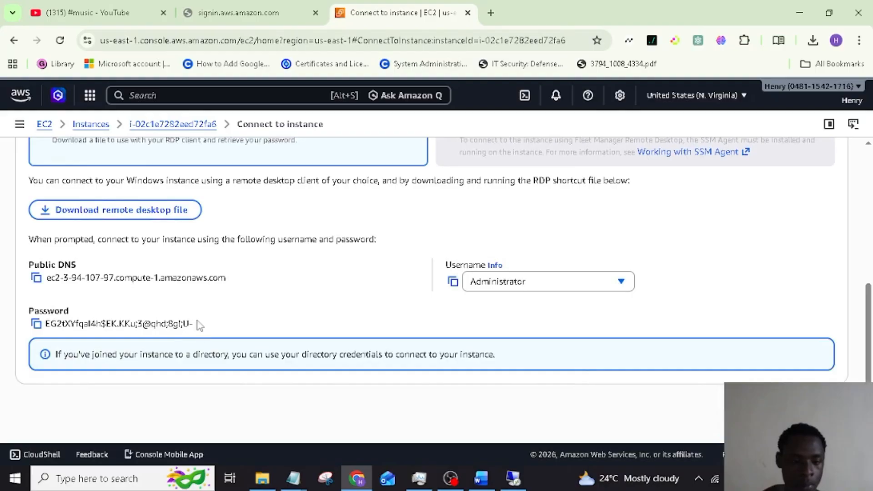
pyautogui.moveTo(200, 326); pyautogui.dragTo(30, 337)
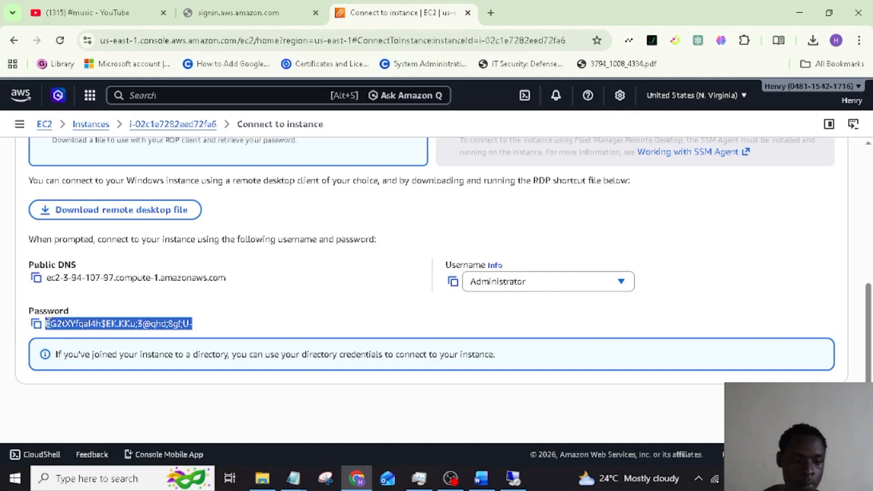
pyautogui.click(36, 324)
pyautogui.click(36, 325)
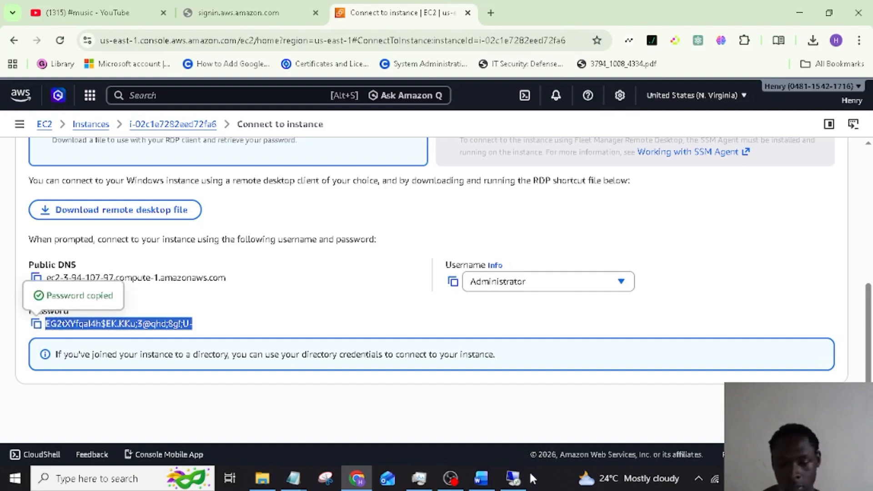
# Paste the Administrator password into the Windows Security sign-in prompt and submit it
pyautogui.click(514, 479)
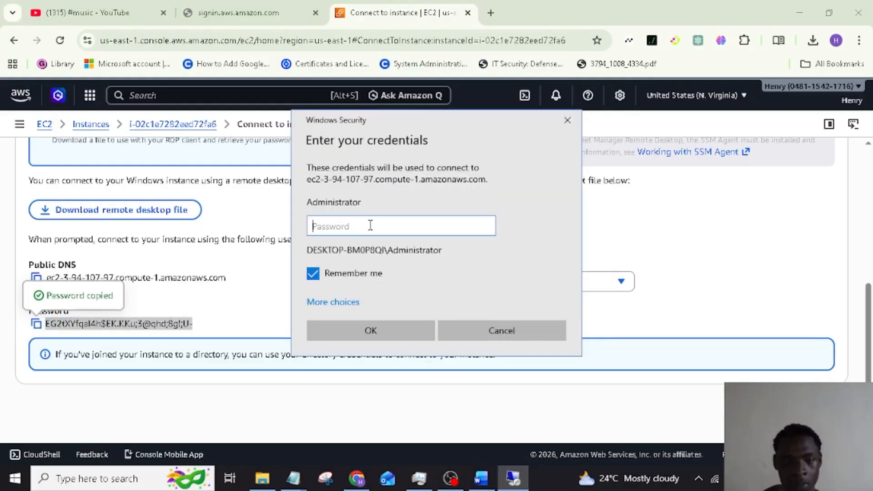
pyautogui.write('E')
pyautogui.press('BackSpace')
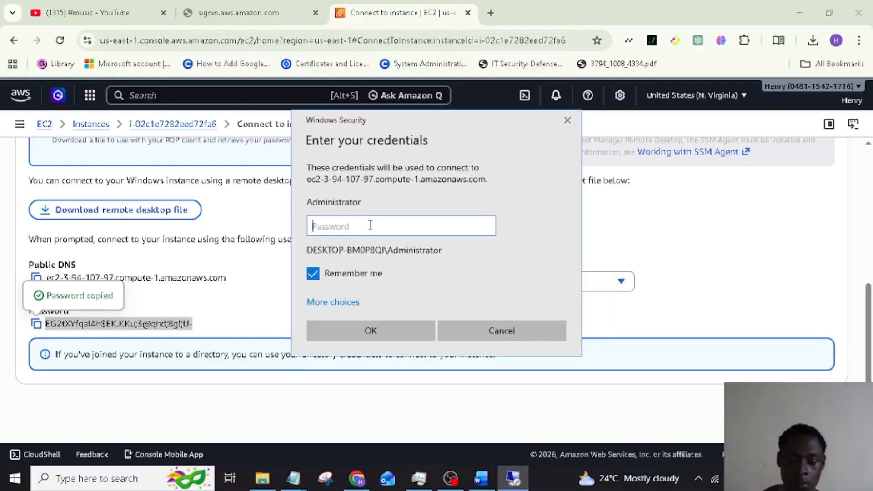
pyautogui.hotkey('ctrl', 'v')
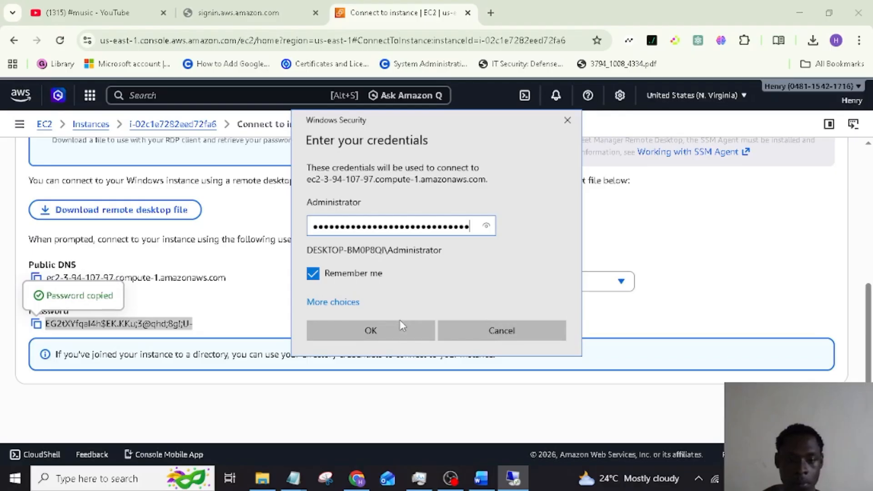
pyautogui.click(406, 334)
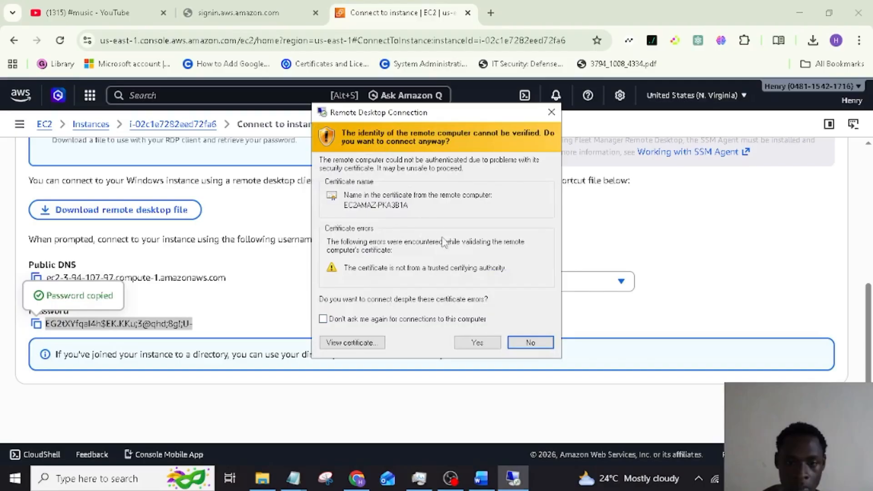
# Trust the instance's certificate and allow the server to be discoverable on the network
pyautogui.click(486, 344)
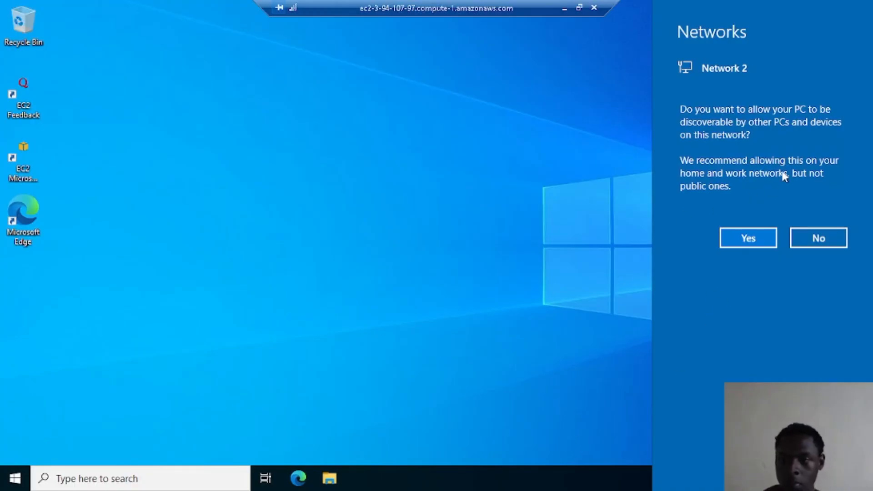
pyautogui.click(757, 239)
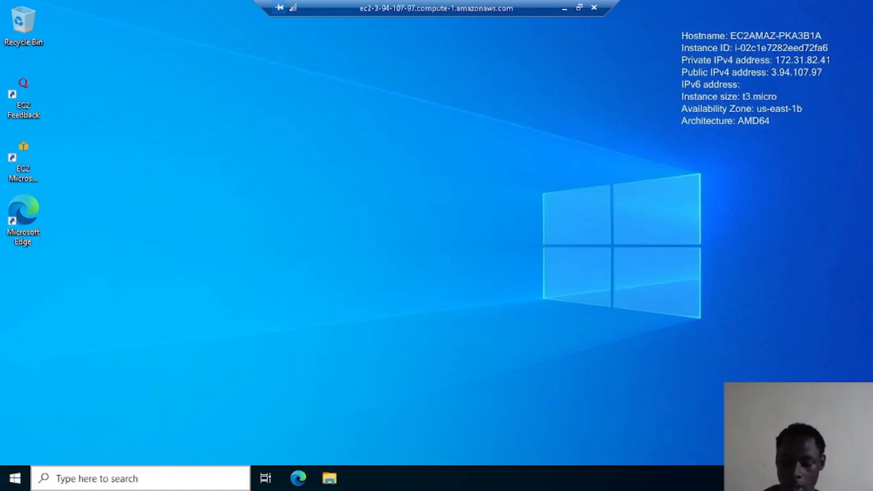
# Launch Server Manager from Start search and close the Windows Admin Center notice
pyautogui.click(59, 478)
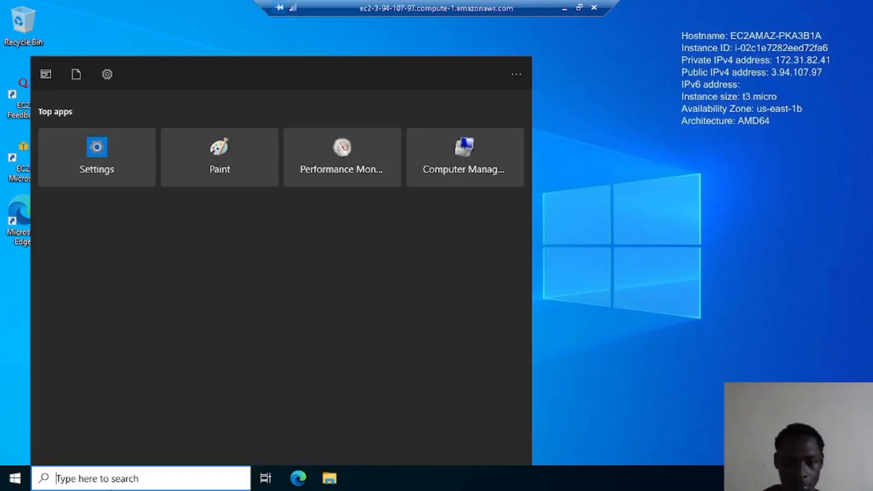
pyautogui.write('se')
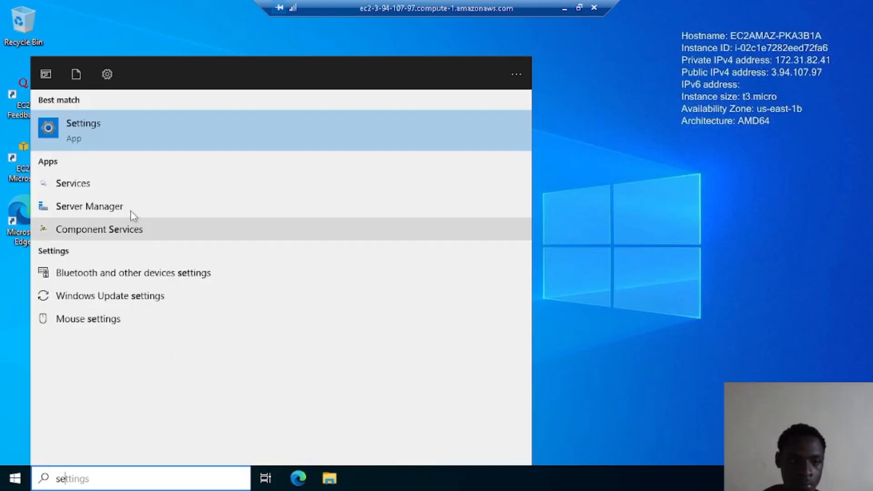
pyautogui.click(108, 208)
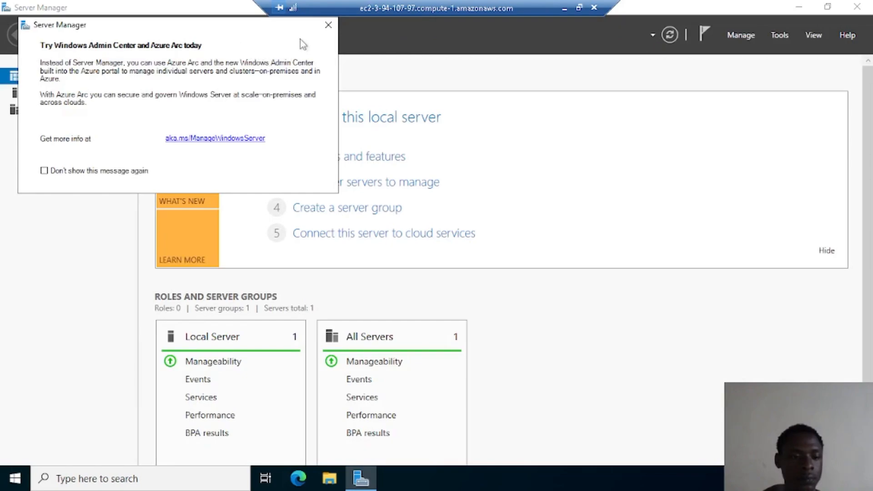
pyautogui.click(328, 24)
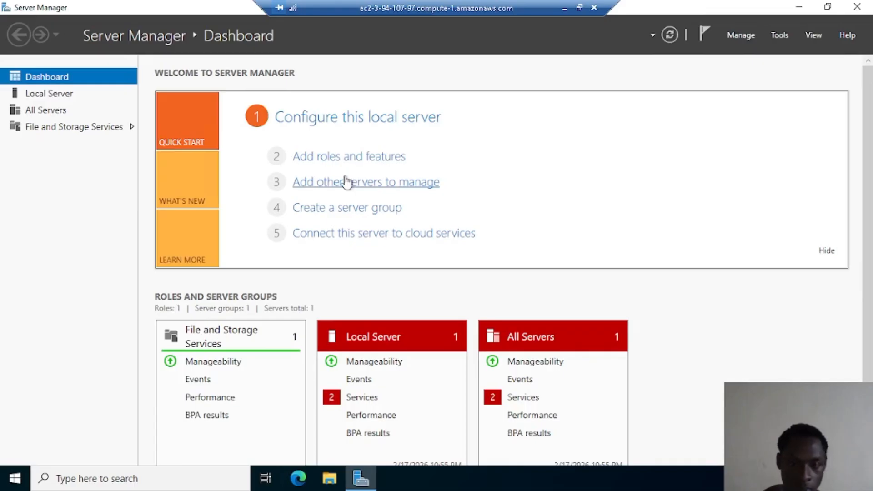
# Install the Active Directory Domain Services role with its required features via role-based installation on this server
pyautogui.click(362, 160)
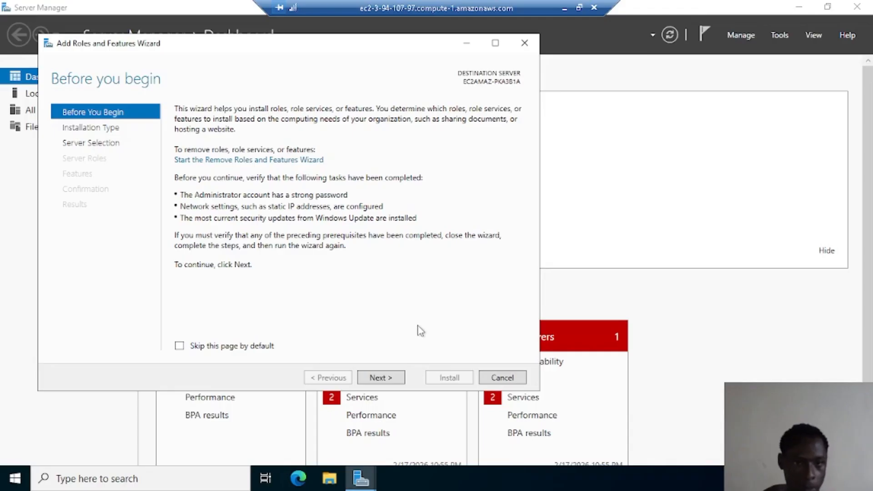
pyautogui.click(377, 378)
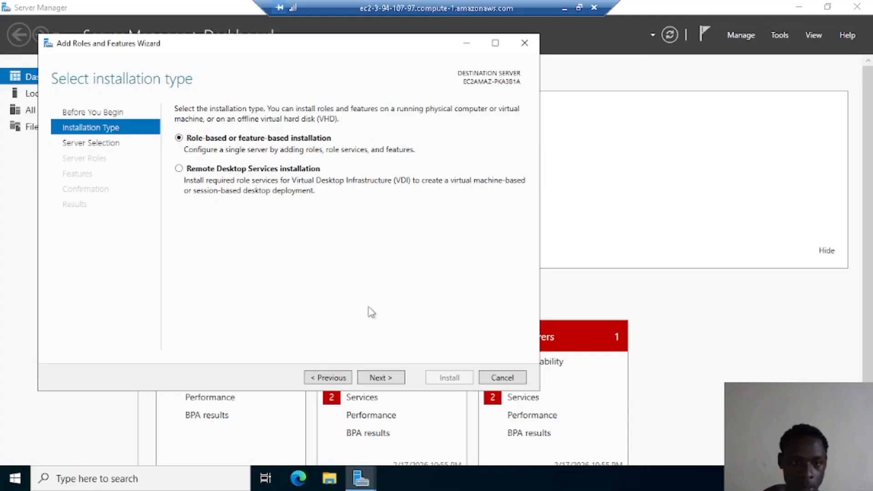
pyautogui.click(381, 378)
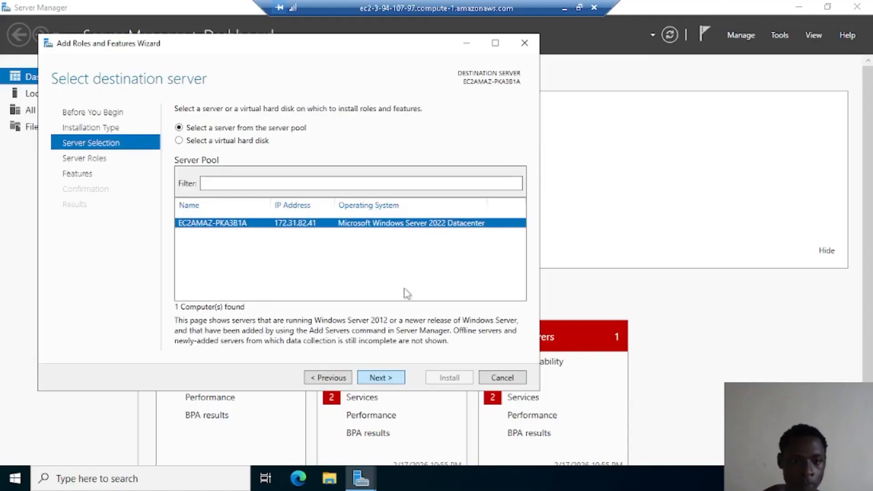
pyautogui.click(391, 381)
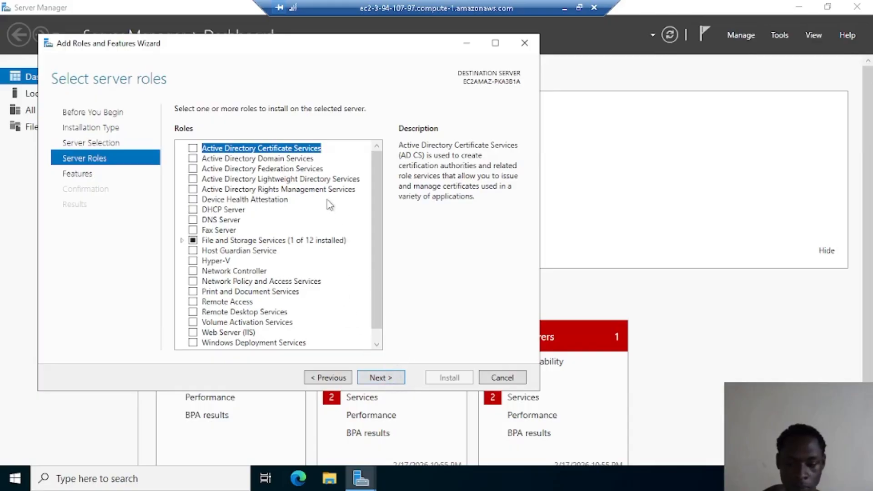
pyautogui.click(192, 158)
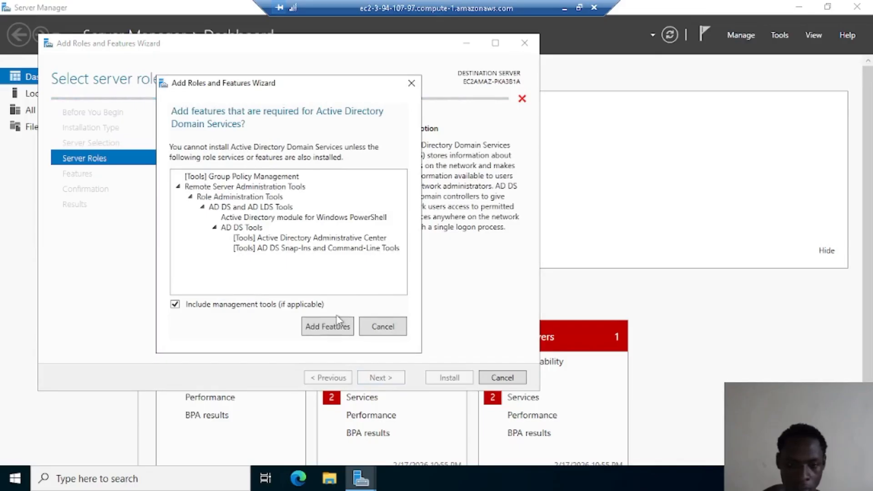
pyautogui.click(331, 328)
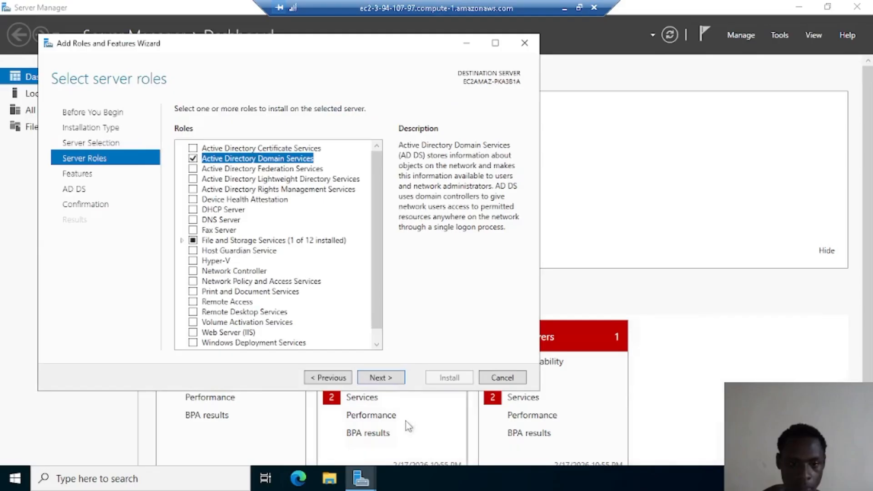
pyautogui.click(395, 380)
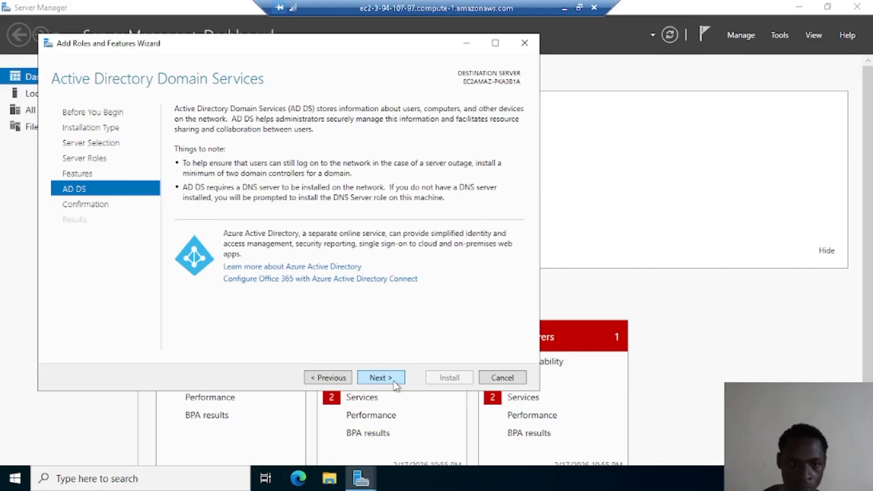
pyautogui.click(395, 383)
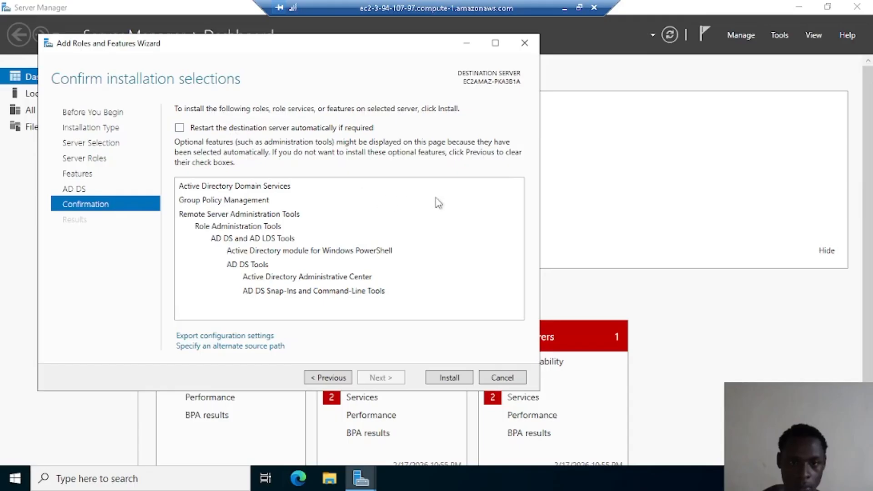
pyautogui.click(451, 378)
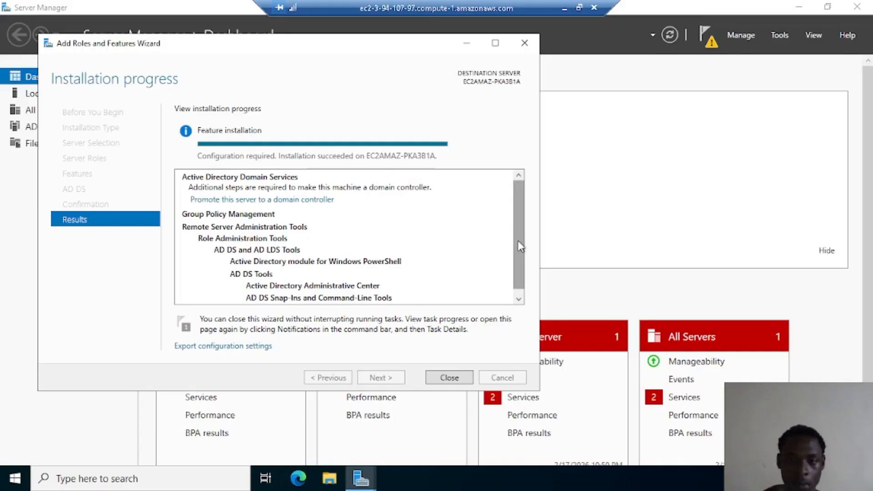
# Open the AD DS Configuration Wizard via 'Promote this server to a domain controller'
pyautogui.scroll(-1, 516, 270)
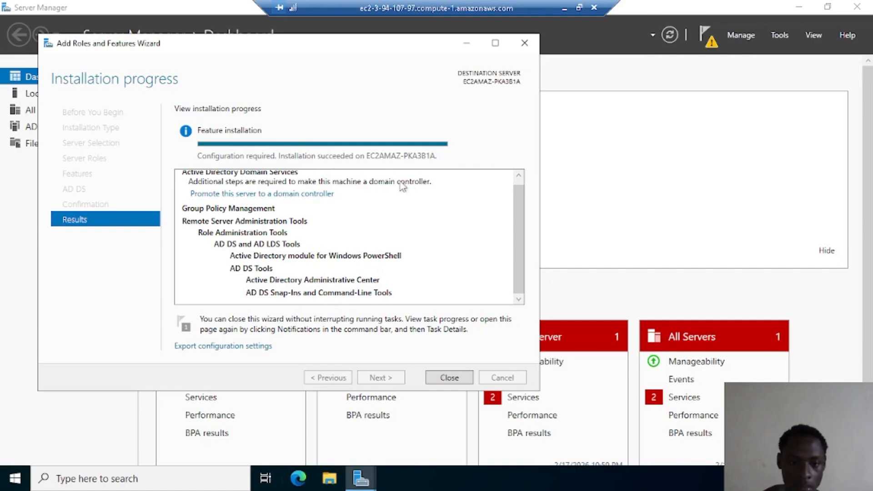
pyautogui.click(262, 194)
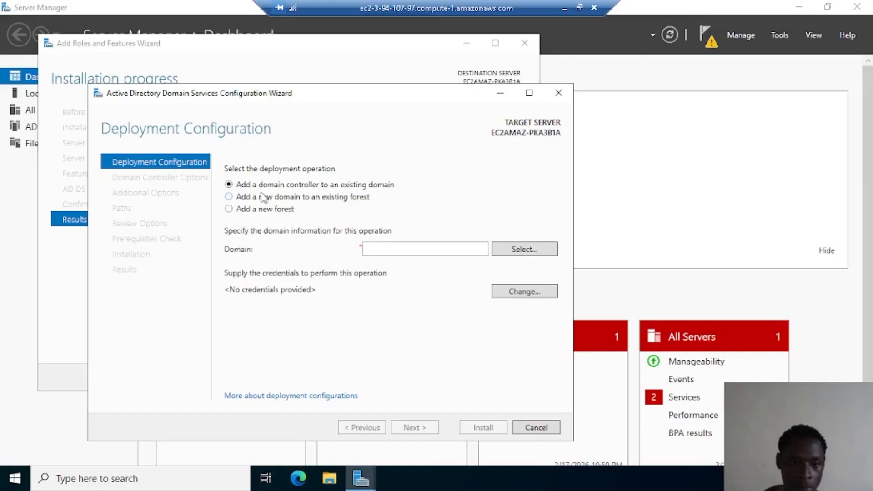
# Choose Add a new forest with root domain name ADLab.Local and continue
pyautogui.click(246, 210)
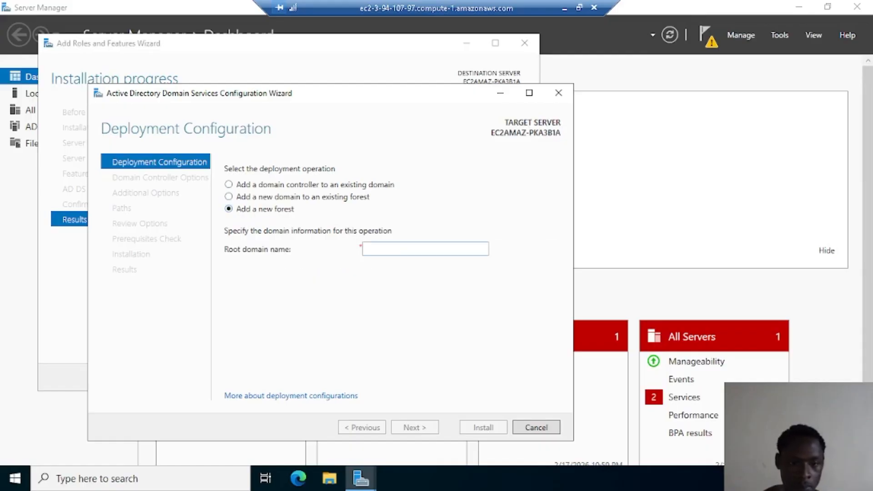
pyautogui.click(403, 252)
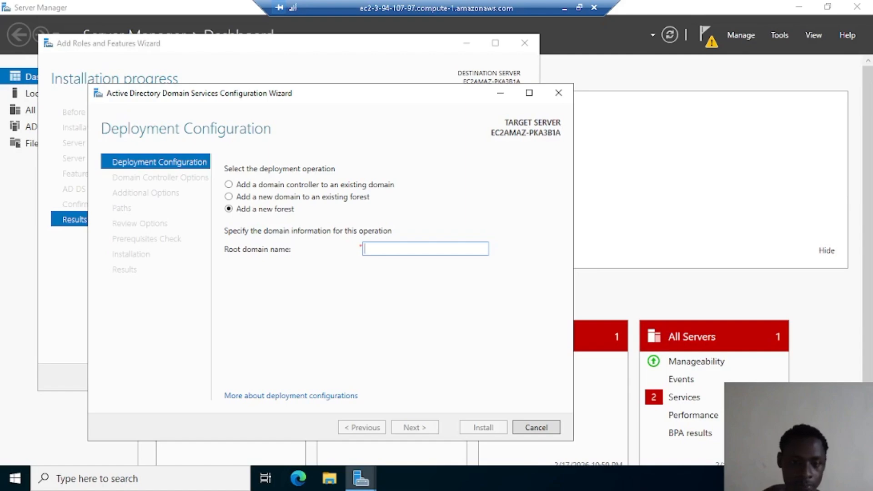
pyautogui.press('capslock')
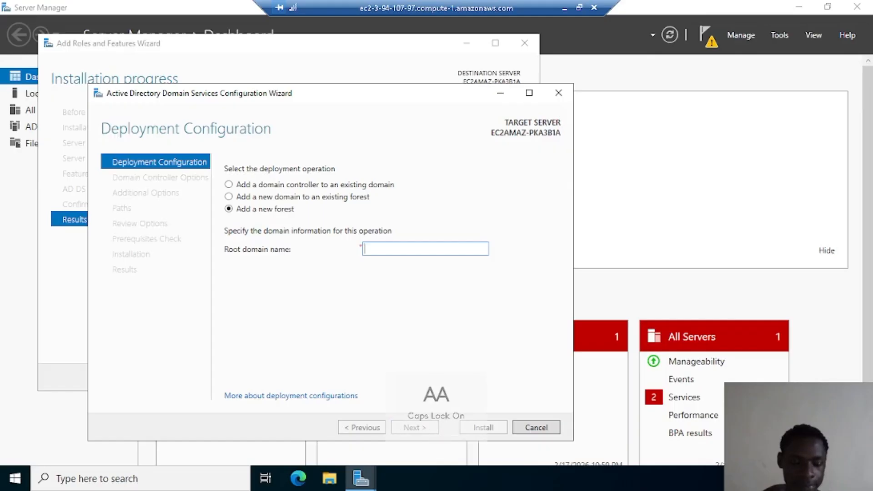
pyautogui.write('A')
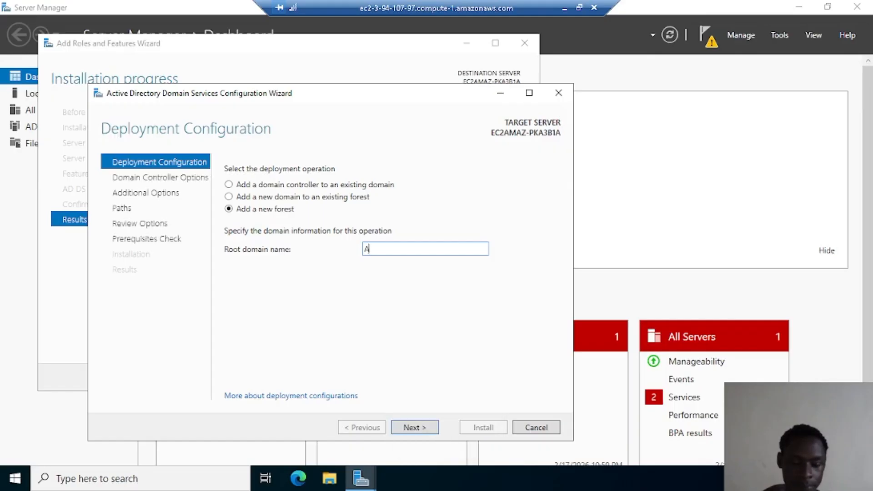
pyautogui.write('D')
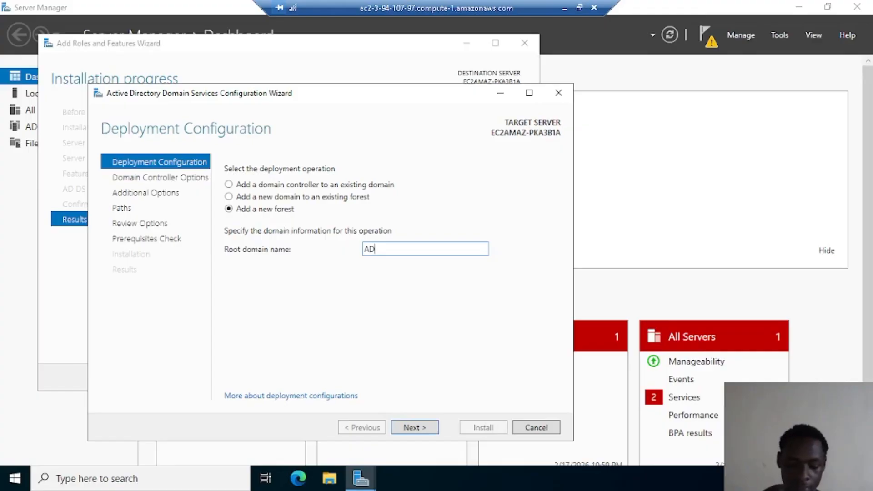
pyautogui.write('LAD')
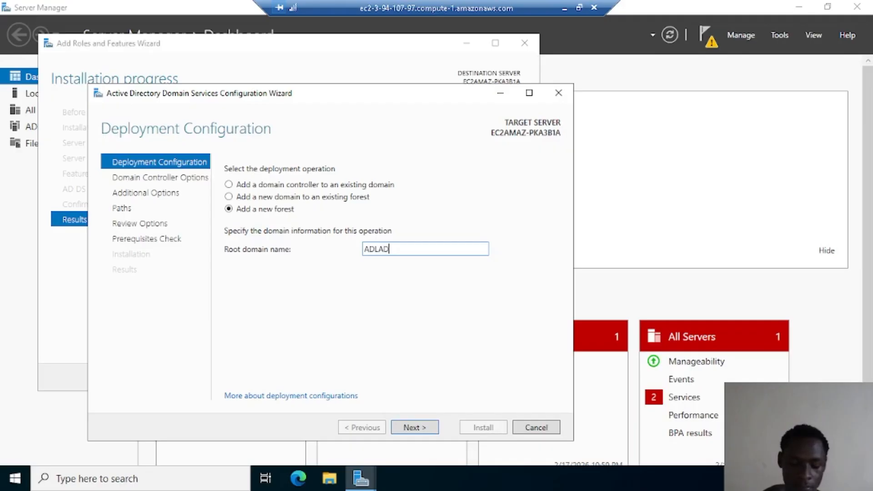
pyautogui.write('.')
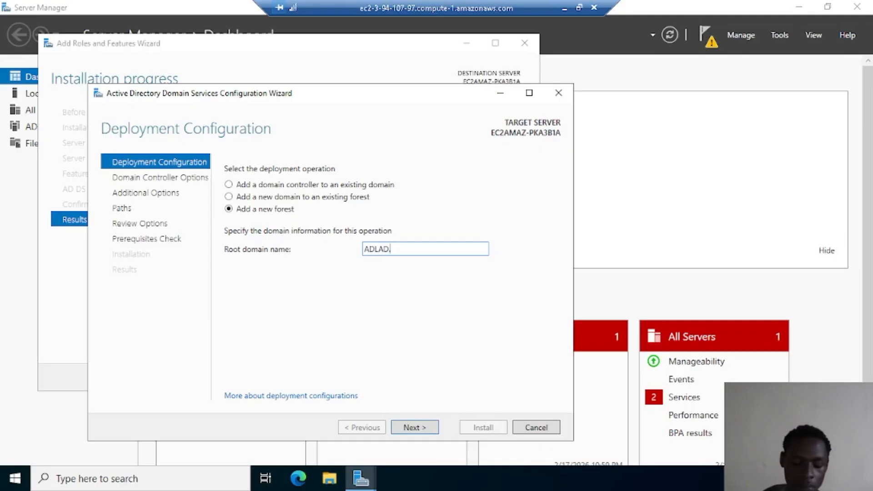
pyautogui.press('capslock')
pyautogui.press('capslock')
pyautogui.write('LO')
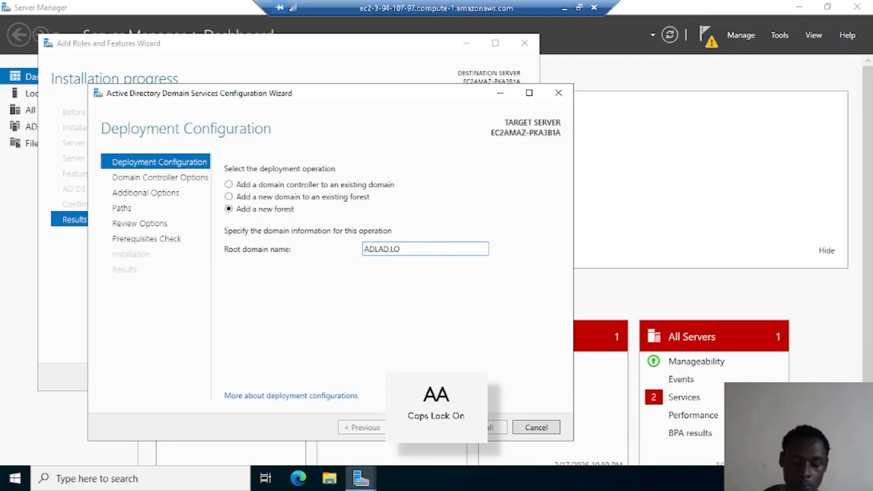
pyautogui.press('BackSpace')
pyautogui.press('capslock')
pyautogui.write('oca')
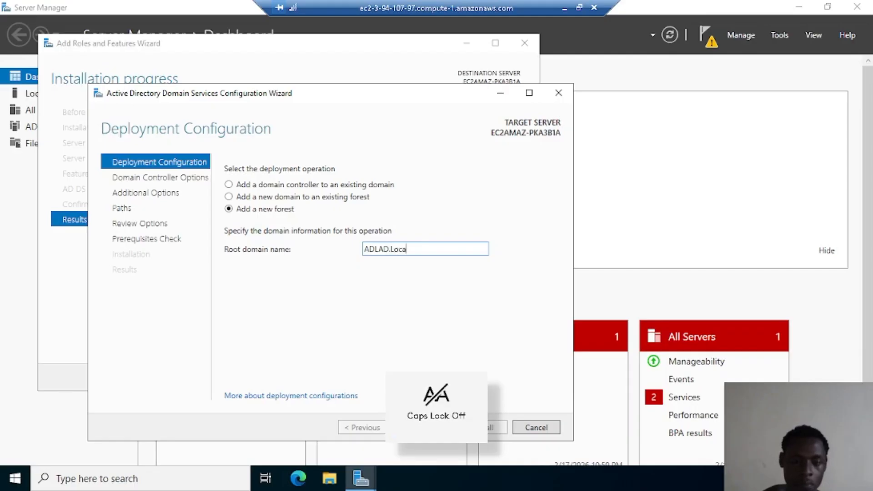
pyautogui.press('BackSpace')
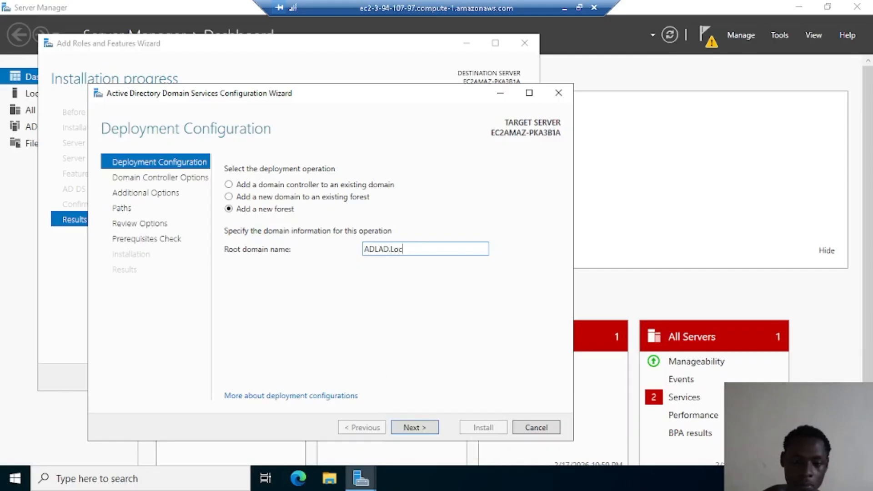
pyautogui.press('BackSpace')
pyautogui.press('BackSpace')
pyautogui.press('BackSpace')
pyautogui.press('BackSpace')
pyautogui.press('BackSpace')
pyautogui.press('BackSpace')
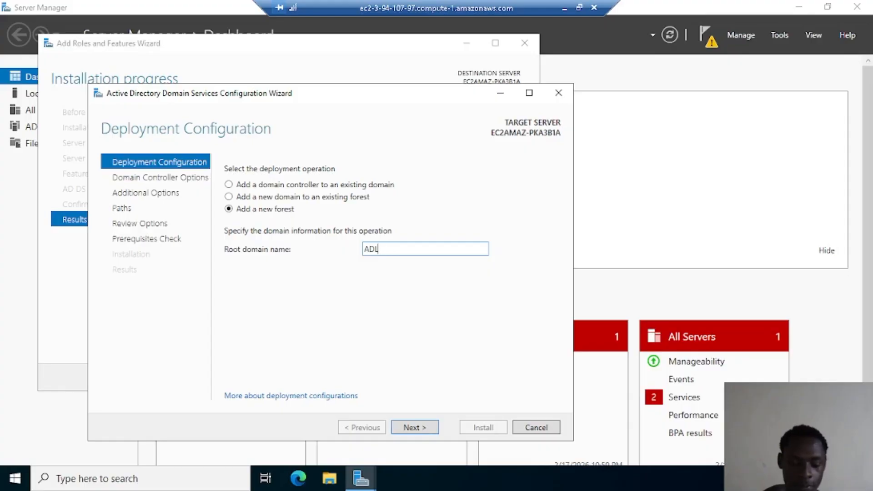
pyautogui.write('ab.')
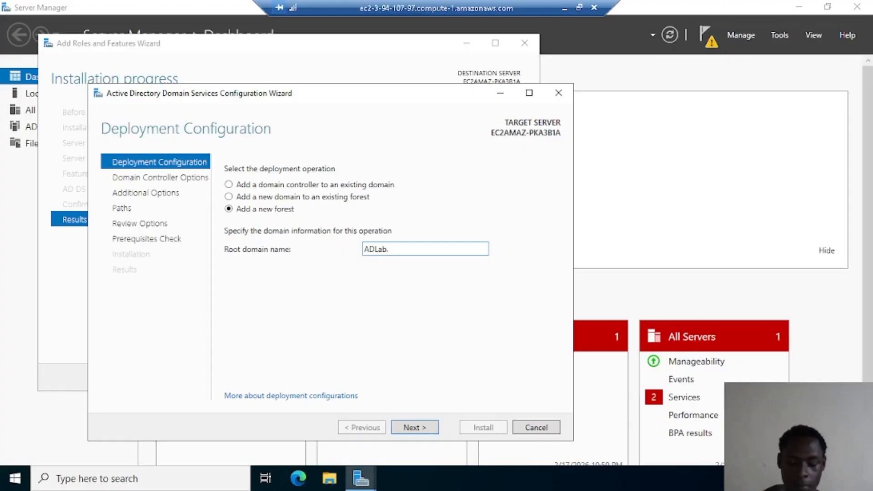
pyautogui.write('local')
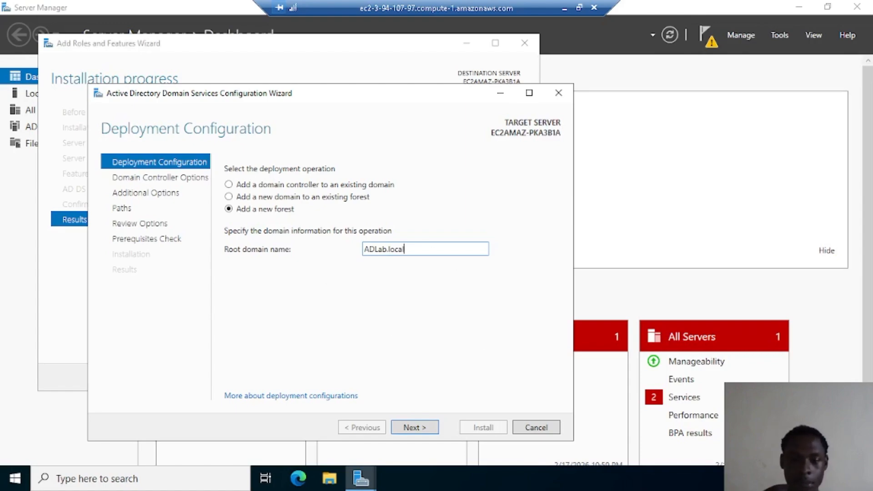
pyautogui.click(390, 249)
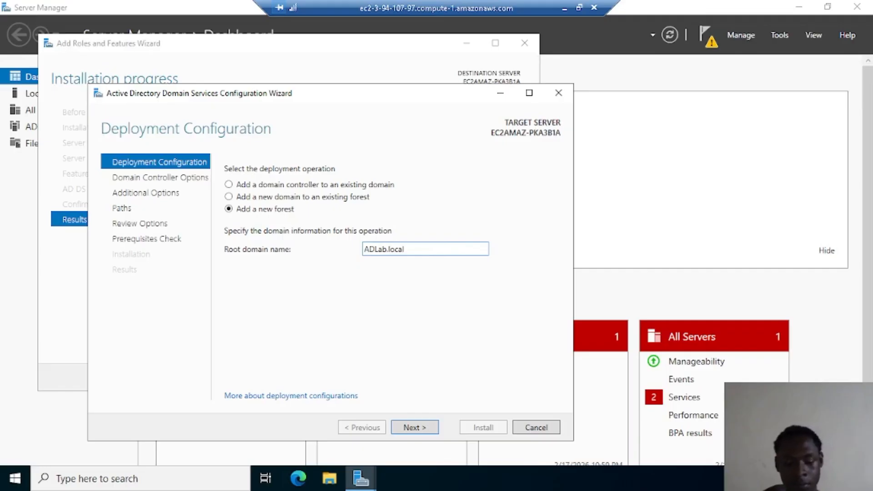
pyautogui.press('BackSpace')
pyautogui.press('capslock')
pyautogui.write('L')
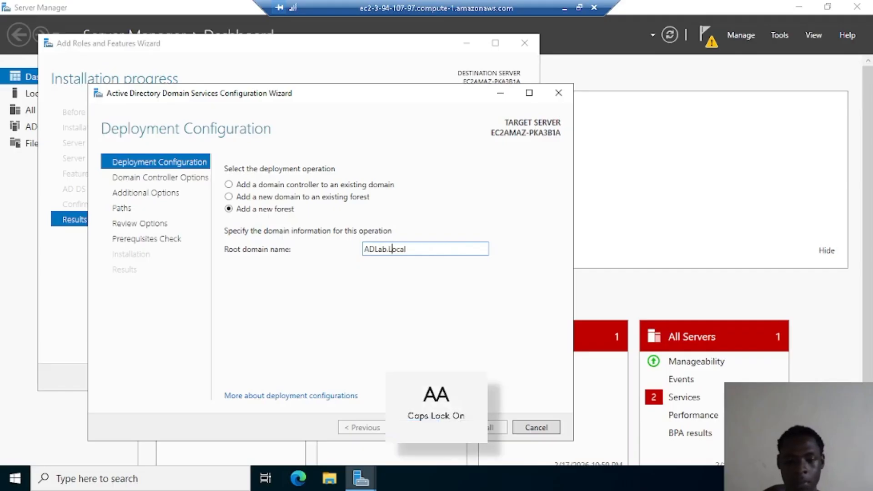
pyautogui.press('capslock')
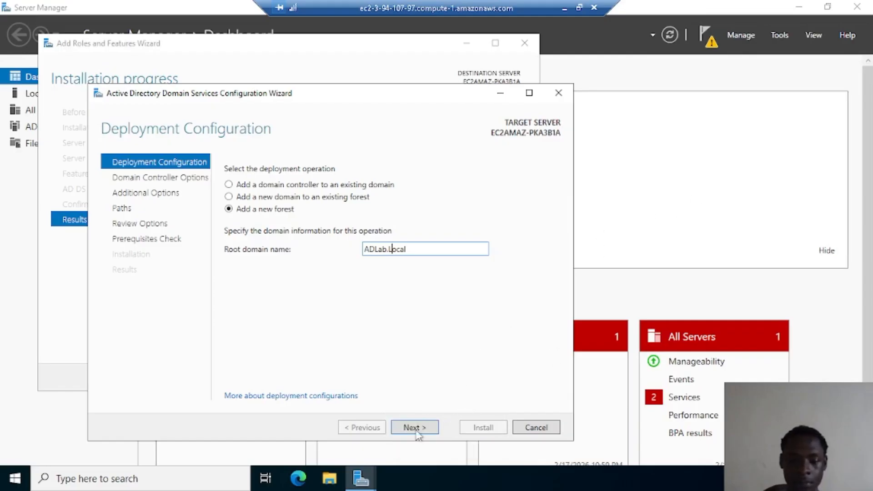
pyautogui.click(416, 431)
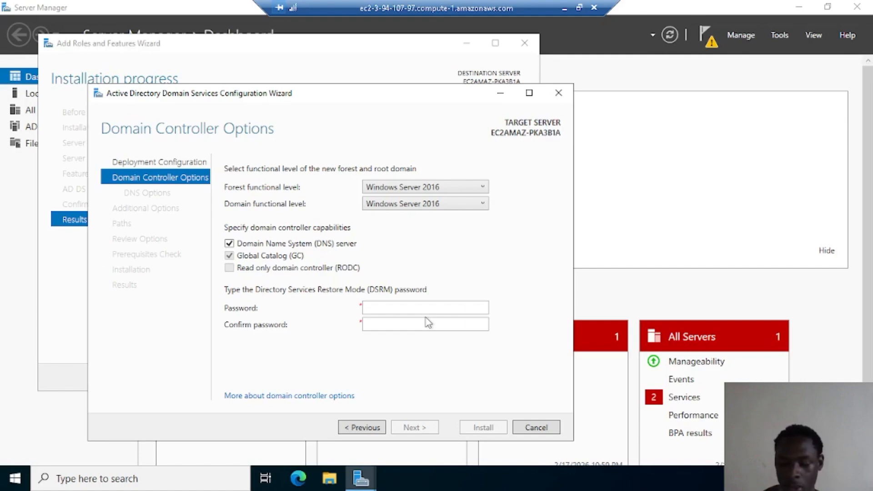
# Enter and confirm the DSRM password, keeping Windows Server 2016 functional levels, and continue
pyautogui.press('capslock')
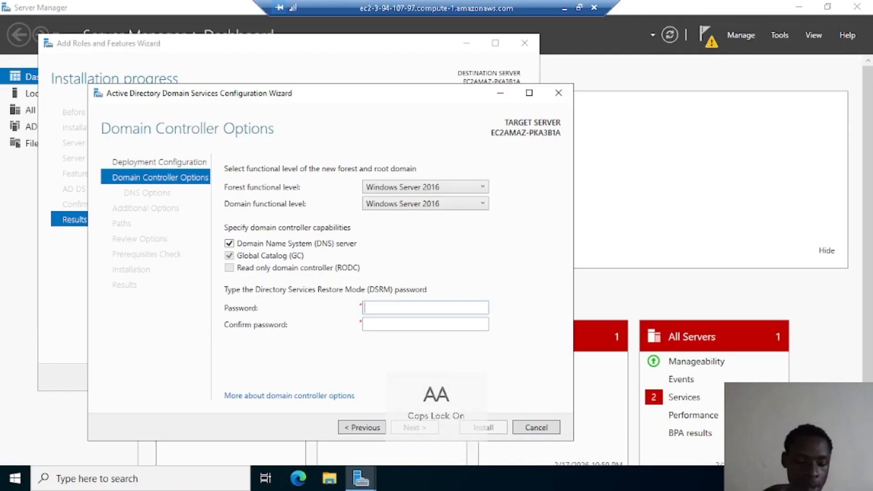
pyautogui.write('P')
pyautogui.press('capslock')
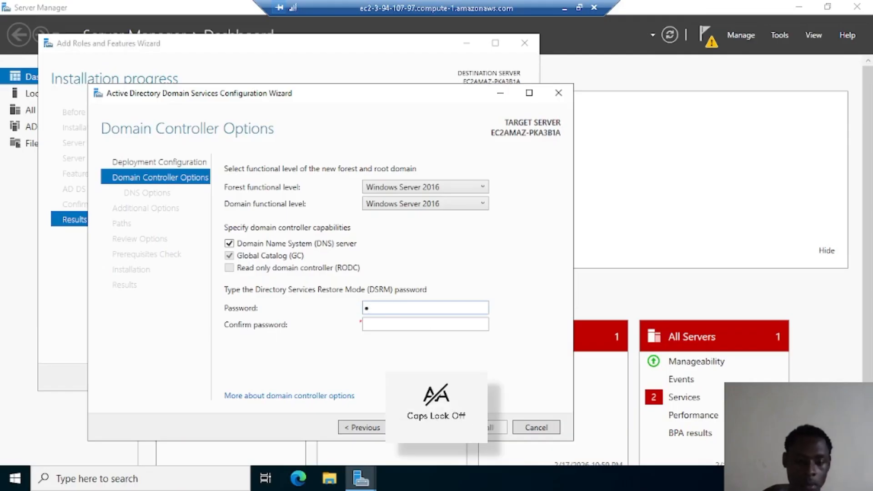
pyautogui.write('assw0r')
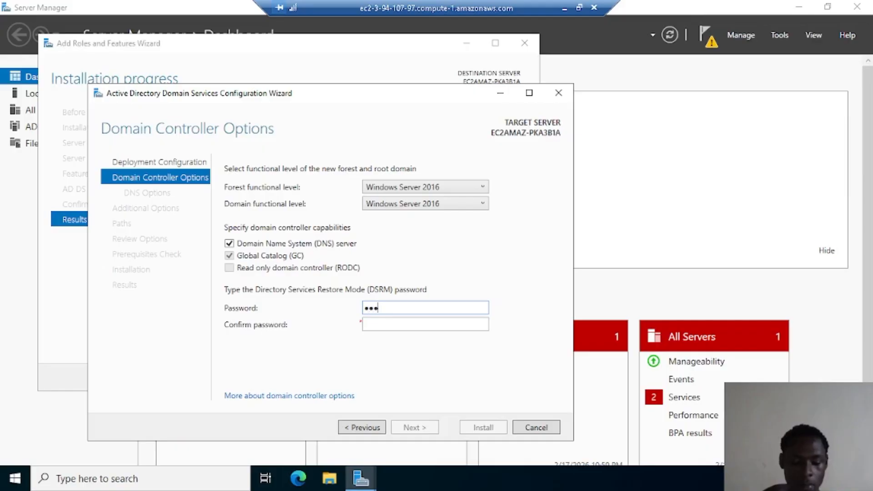
pyautogui.write('d12')
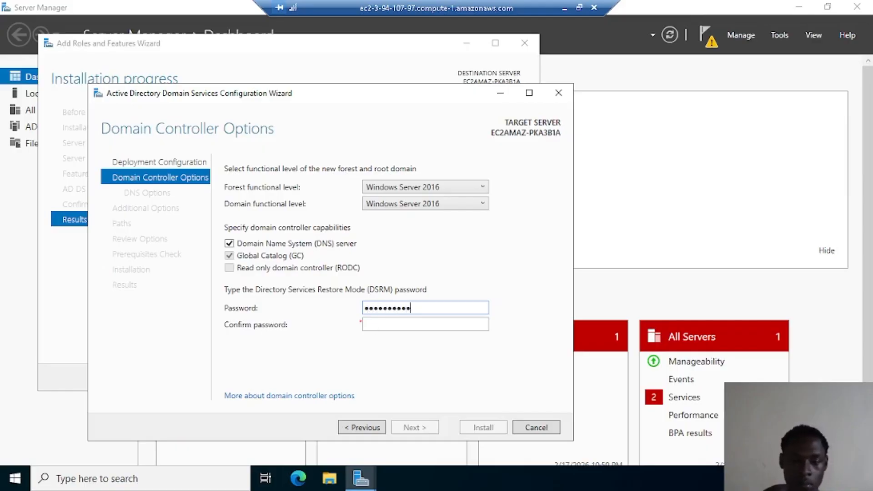
pyautogui.press('Tab')
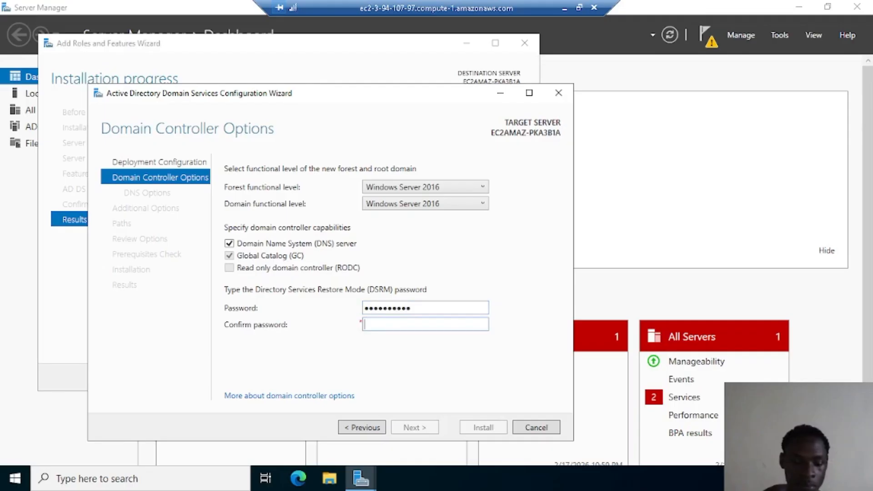
pyautogui.press('capslock')
pyautogui.press('capslock')
pyautogui.write('P')
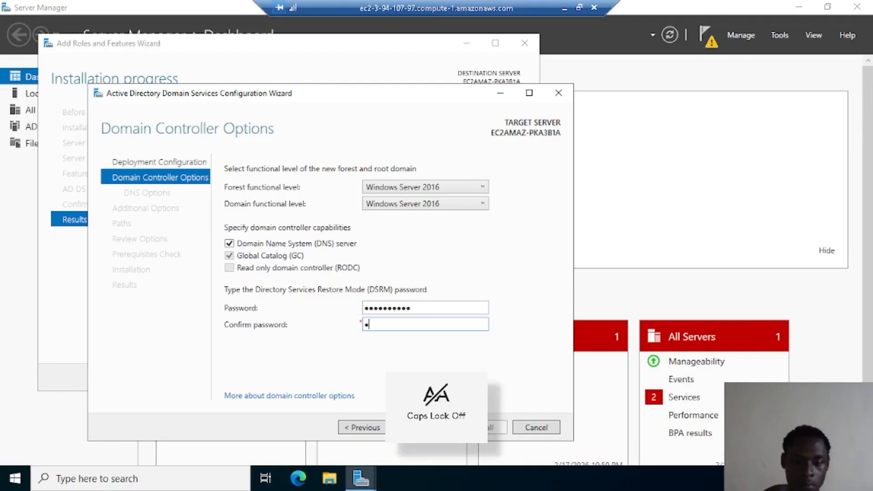
pyautogui.press('BackSpace')
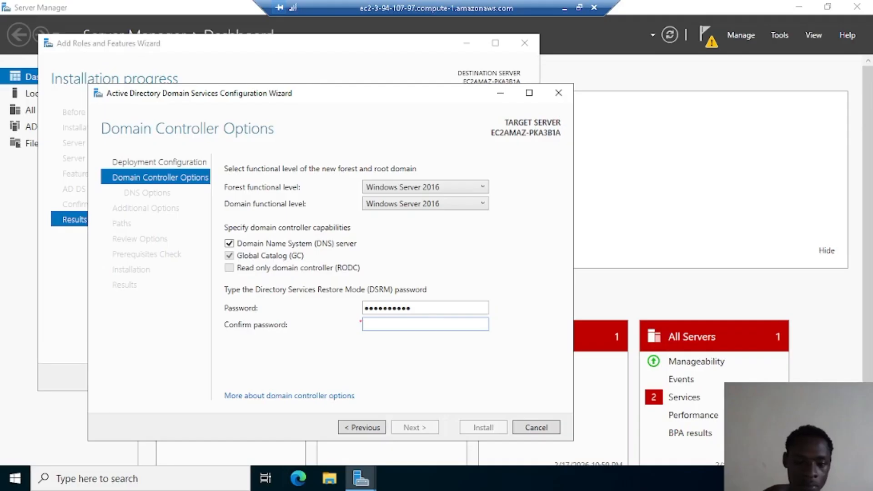
pyautogui.press('capslock')
pyautogui.write('P')
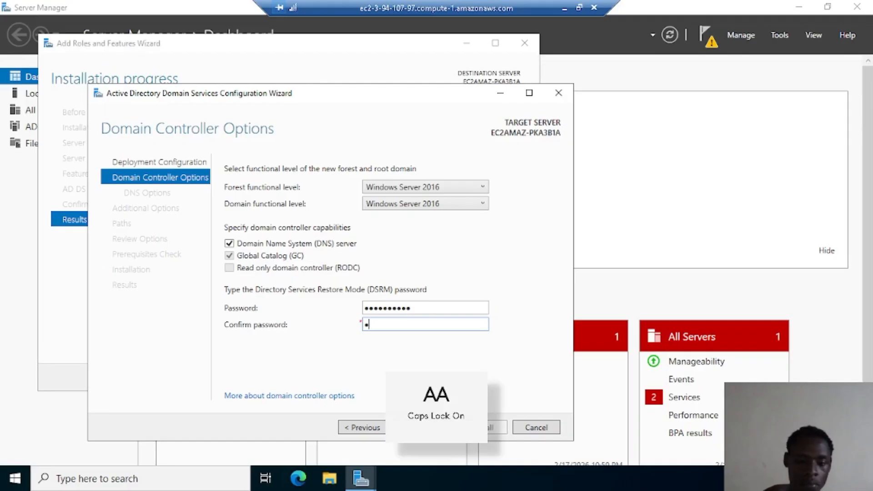
pyautogui.press('capslock')
pyautogui.write('••••••••')
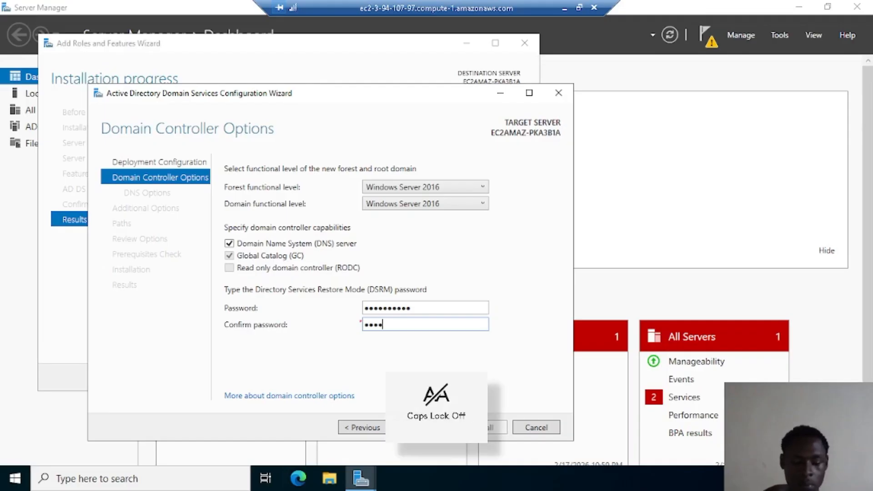
pyautogui.write('•')
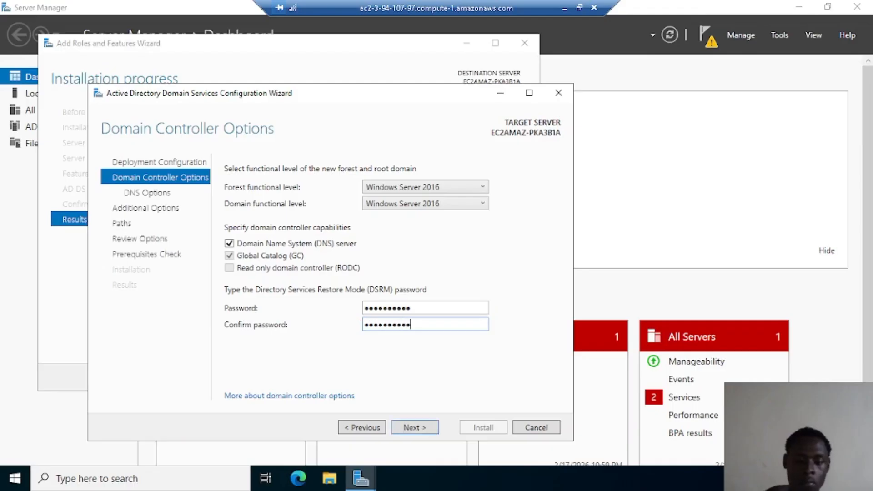
pyautogui.click(423, 430)
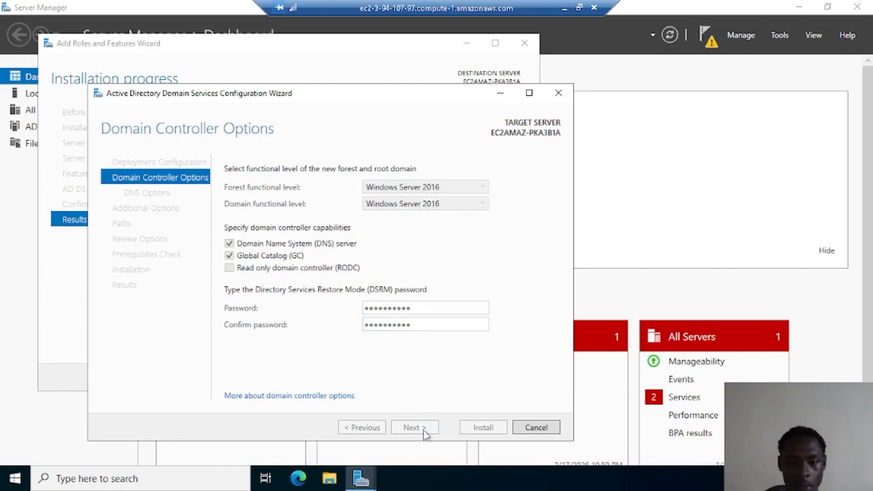
# Accept the DNS options, ADLAB NetBIOS name and default paths, then install the domain controller
pyautogui.click(424, 430)
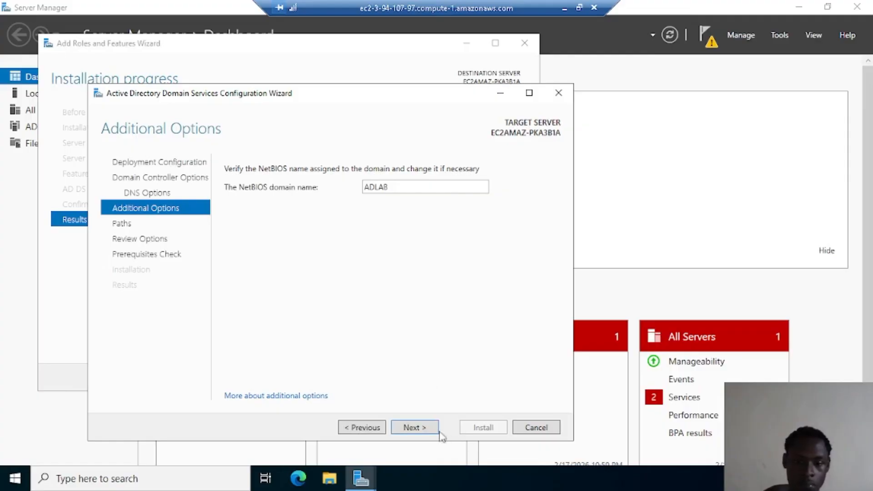
pyautogui.click(415, 428)
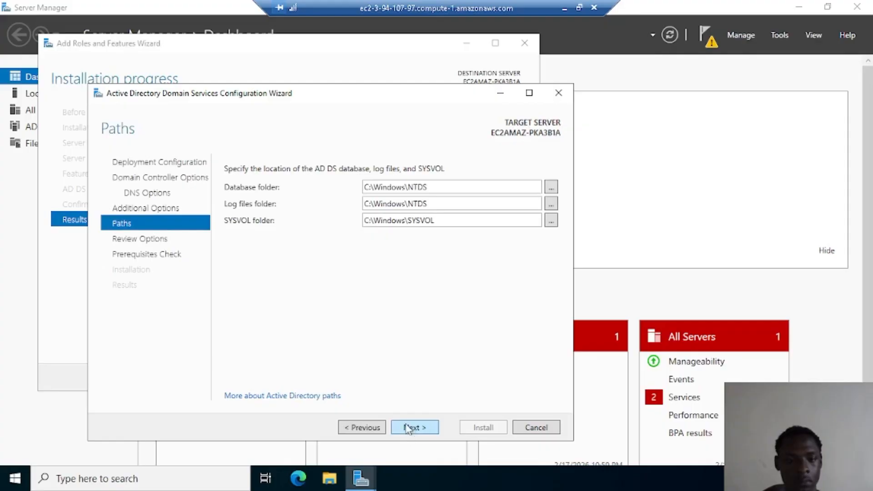
pyautogui.click(409, 428)
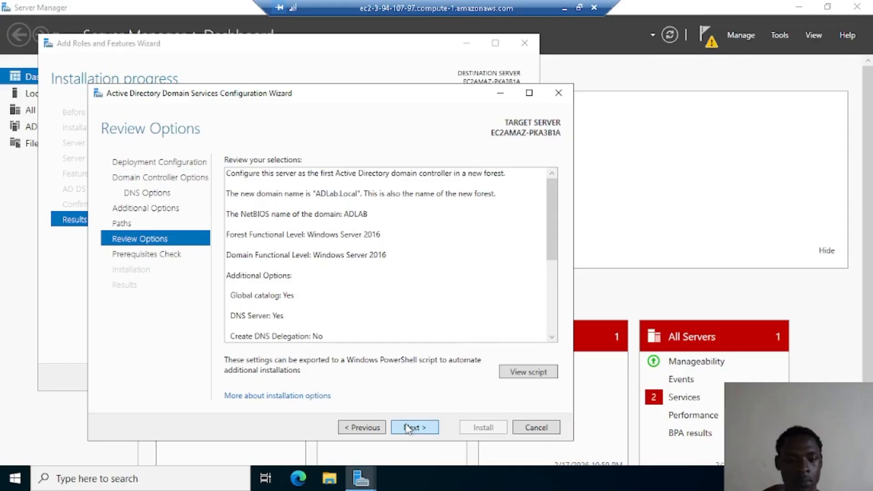
pyautogui.click(409, 429)
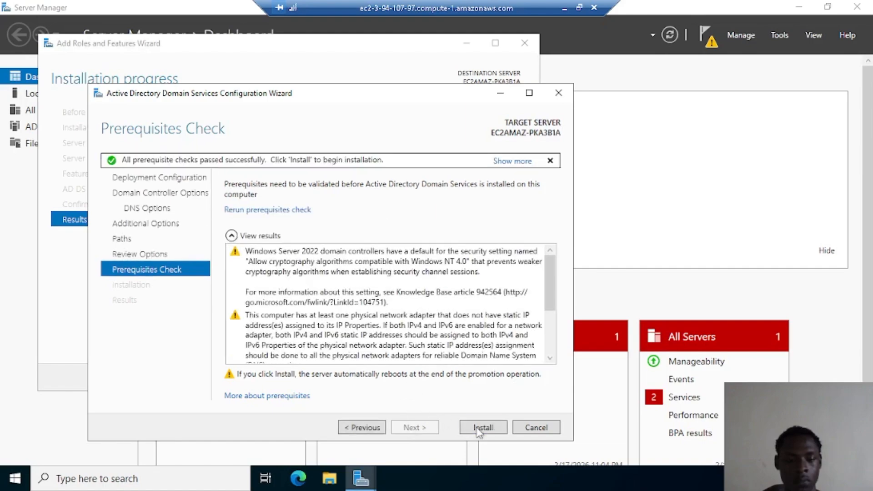
pyautogui.click(479, 428)
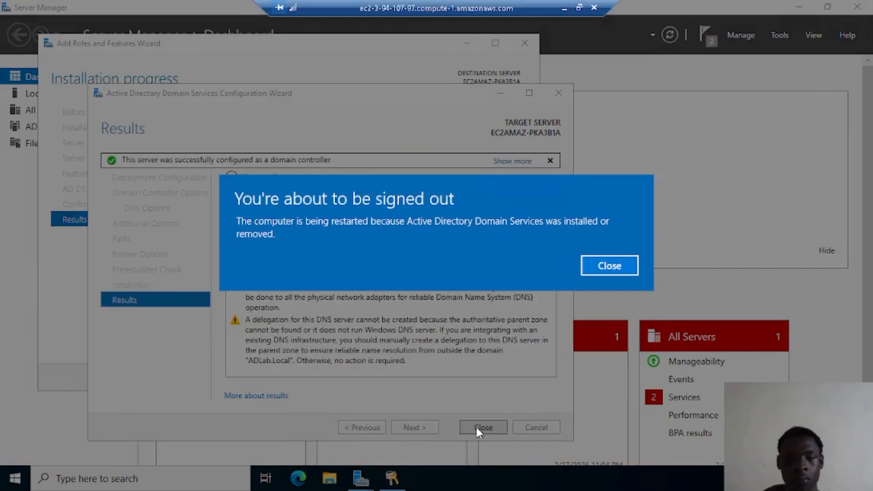
# Close the sign-out notice and acknowledge the ended Remote Desktop session
pyautogui.click(600, 263)
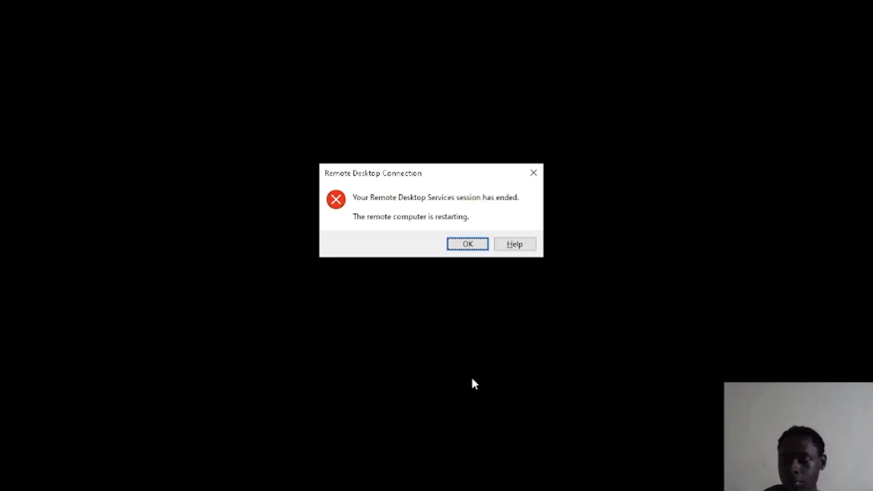
pyautogui.click(467, 245)
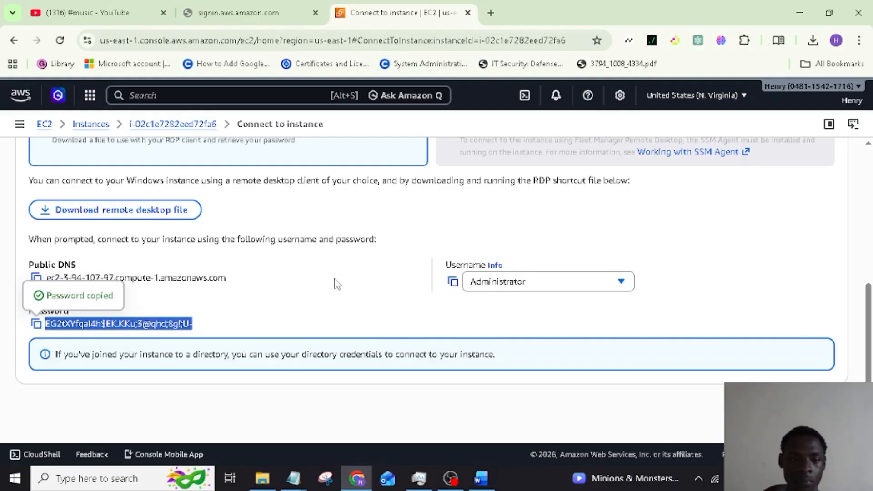
# Open the downloaded RDP file and agree to connect to the unverified remote server
pyautogui.scroll(2, 319, 202)
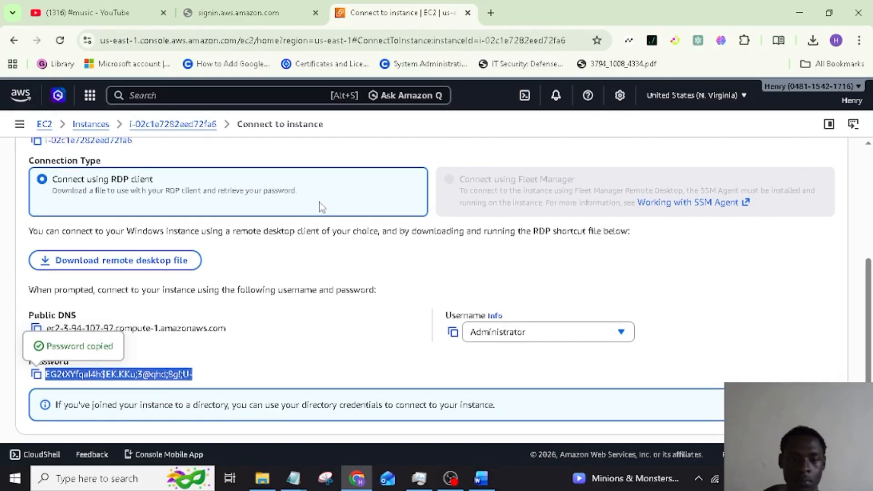
pyautogui.scroll(2, 322, 207)
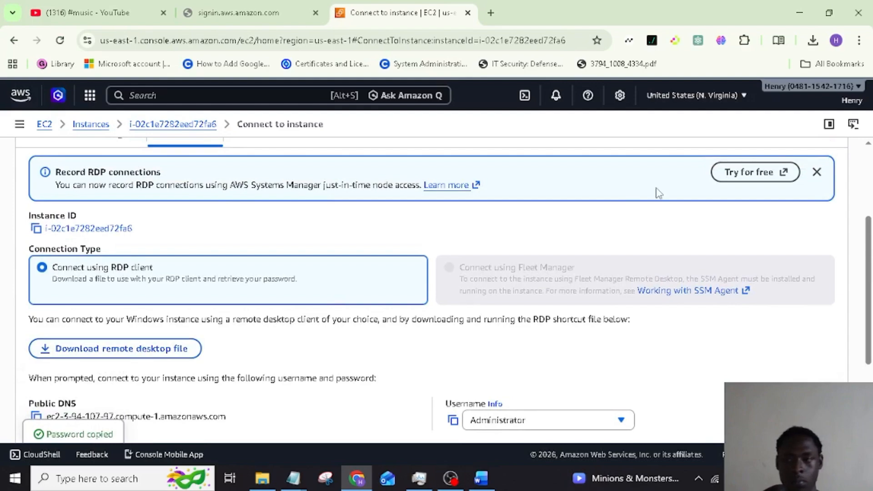
pyautogui.click(813, 42)
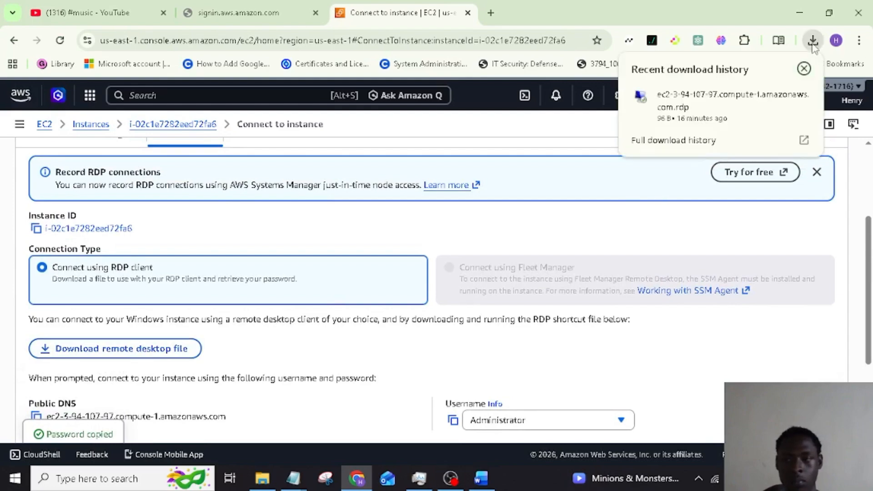
pyautogui.click(750, 101)
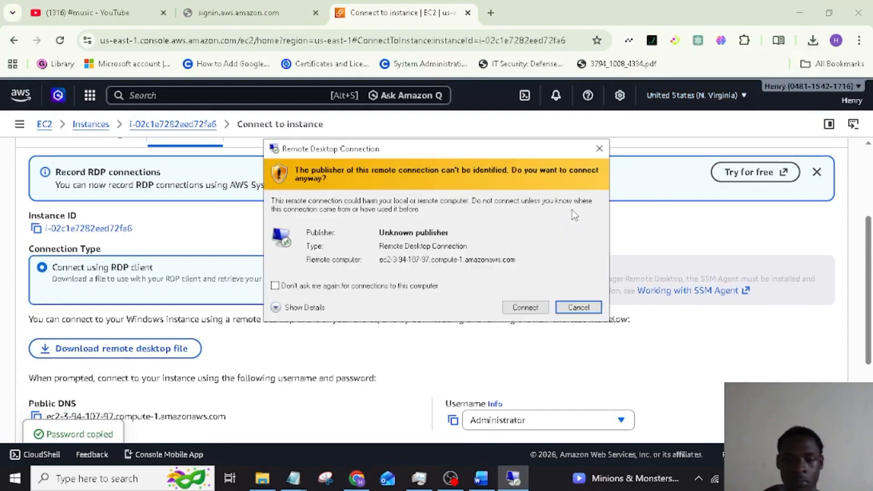
pyautogui.click(526, 308)
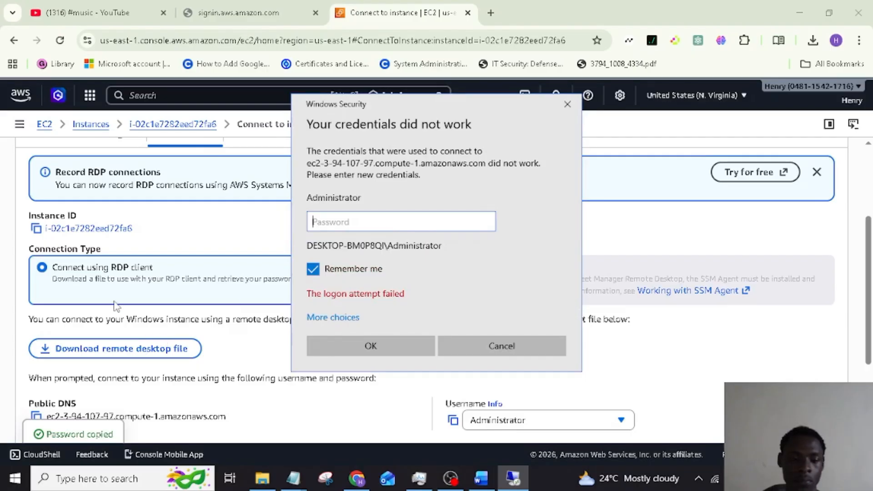
# Paste the administrator password and accept the untrusted ADLab.Local certificate to reconnect
pyautogui.scroll(-3, 115, 306)
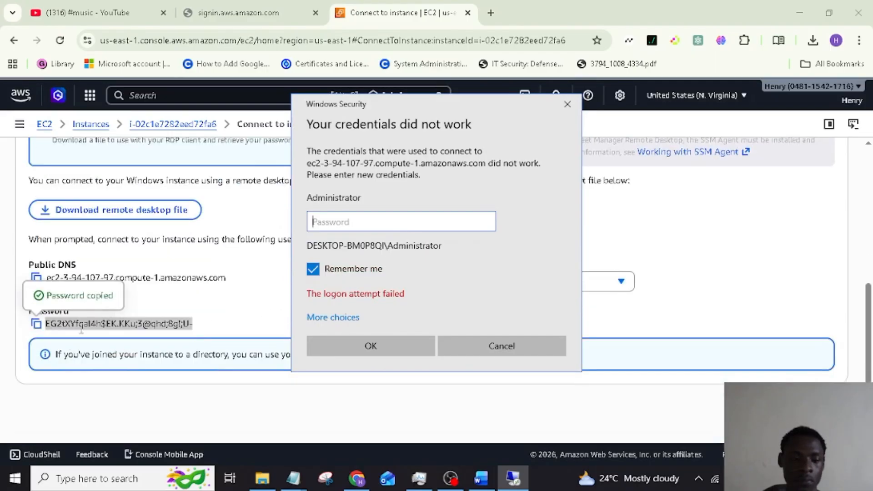
pyautogui.click(36, 324)
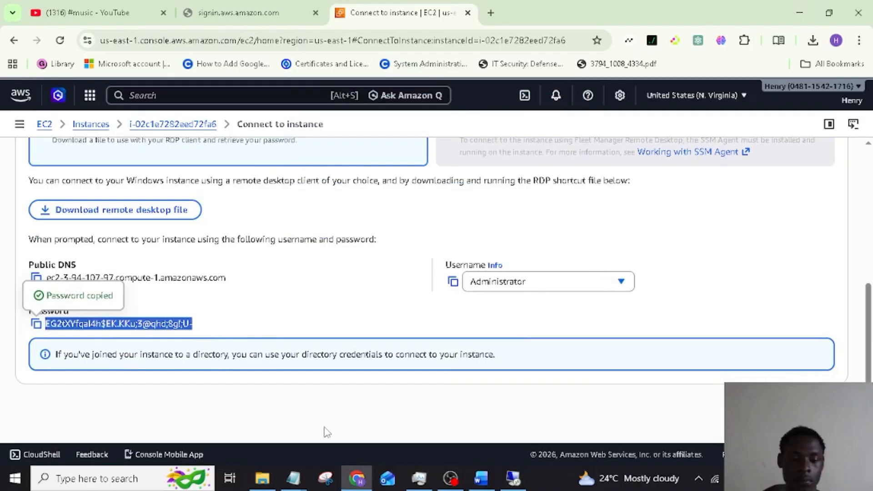
pyautogui.click(513, 478)
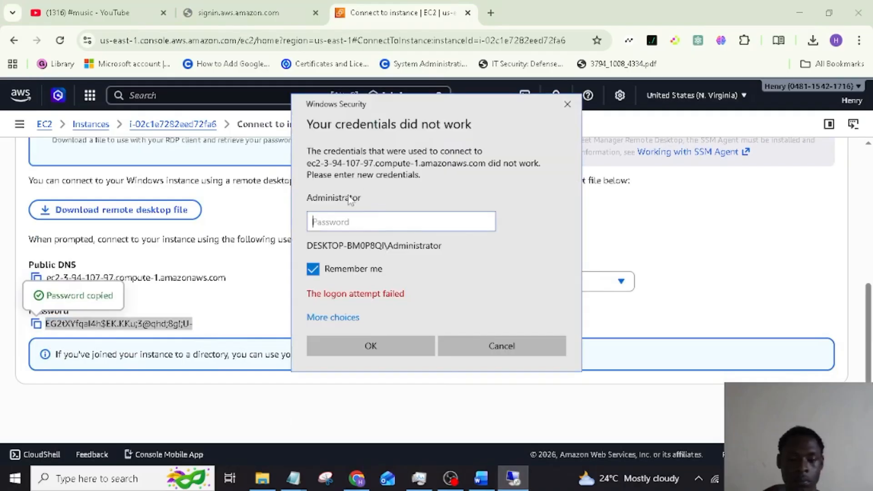
pyautogui.hotkey('ctrl', 'v')
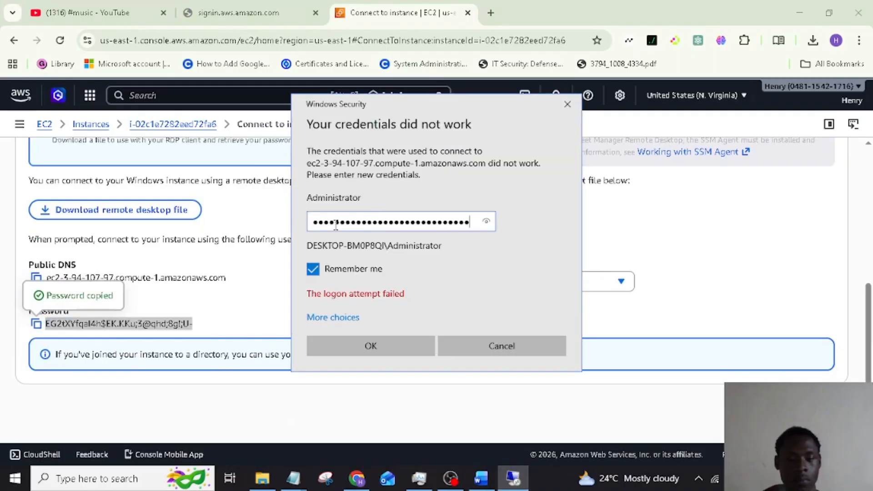
pyautogui.press('Return')
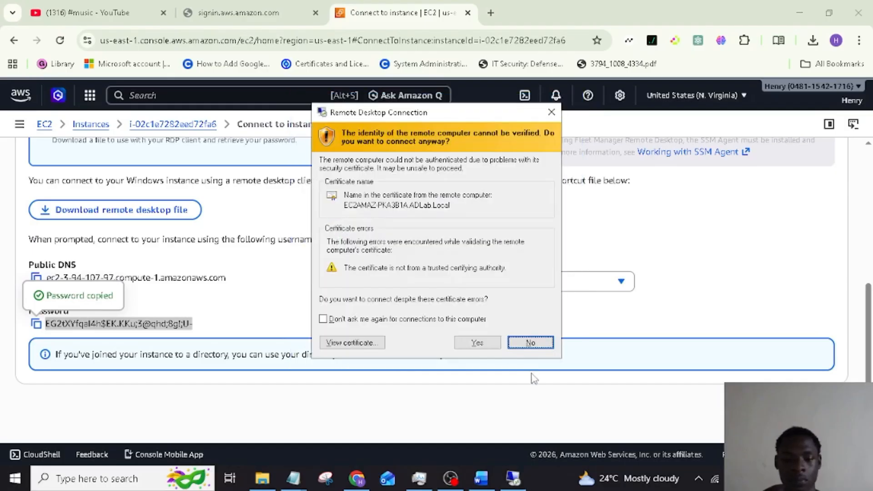
pyautogui.click(476, 344)
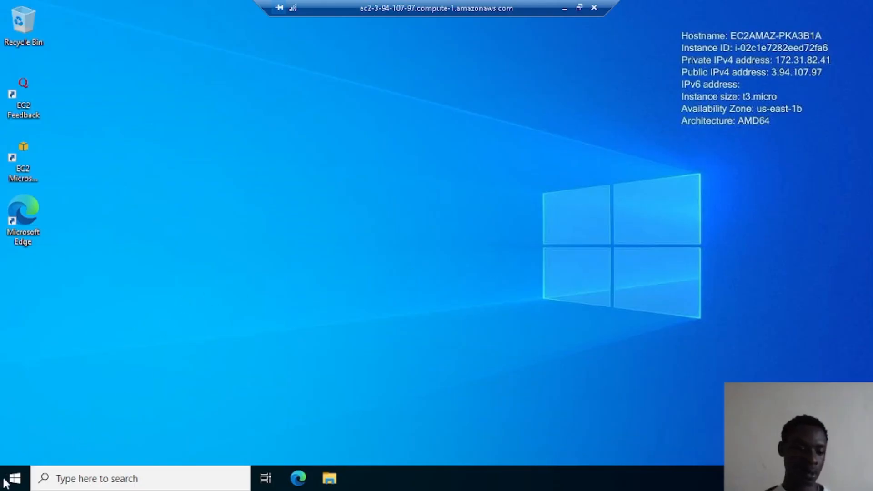
# Run sysdm from the Run box, confirm the domain shows ADLab.Local, and close System Properties
pyautogui.press('super+r')
pyautogui.write('sysdm')
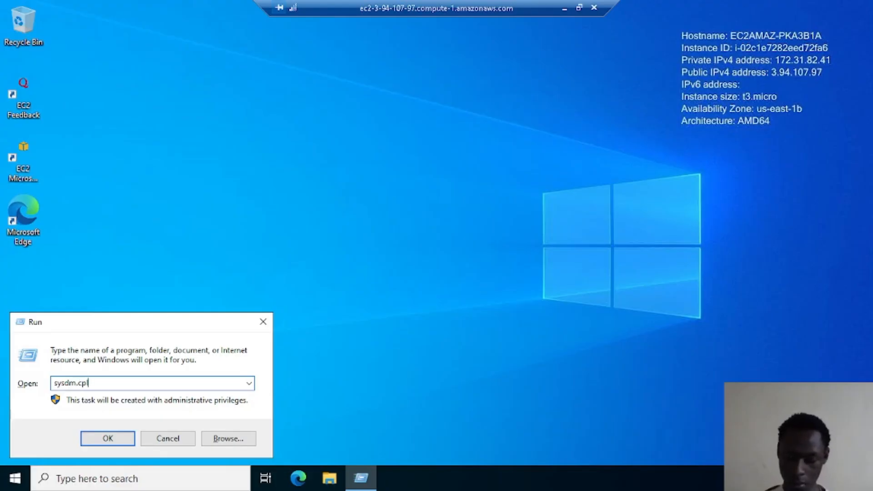
pyautogui.press('Return')
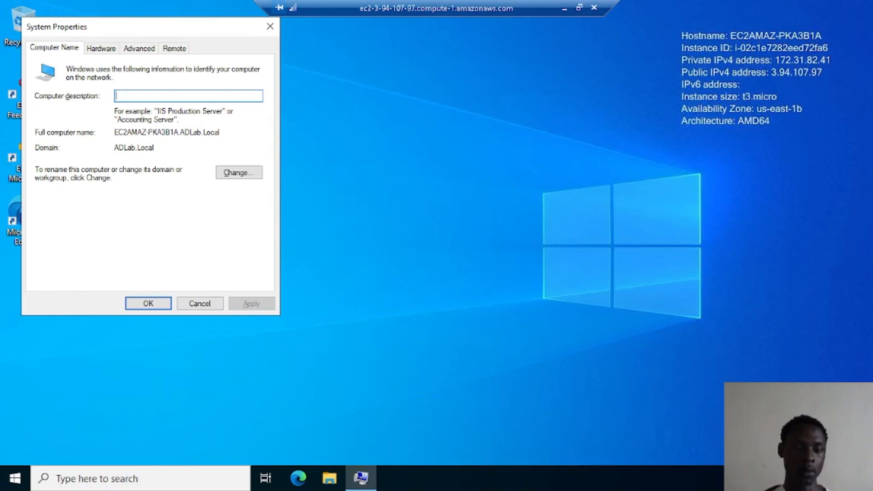
pyautogui.click(141, 304)
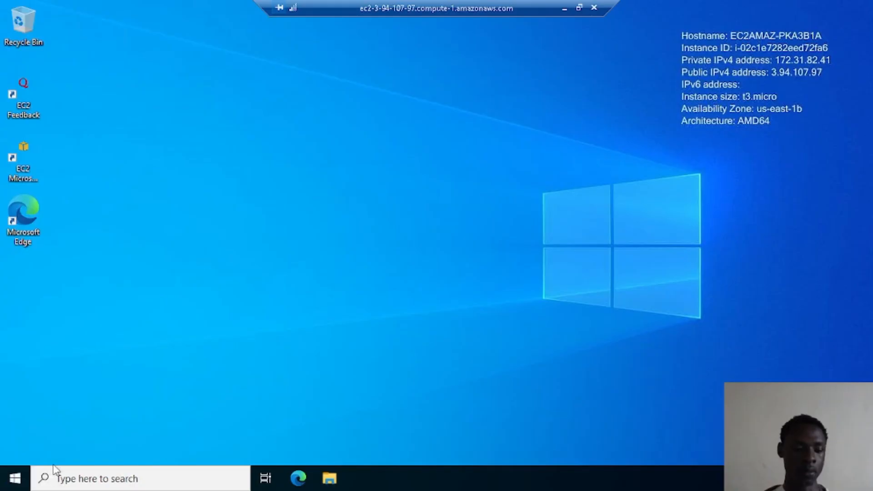
# Launch Server Manager via a 'server' search, dismiss the Windows Admin Center notice, and open Tools
pyautogui.click(61, 480)
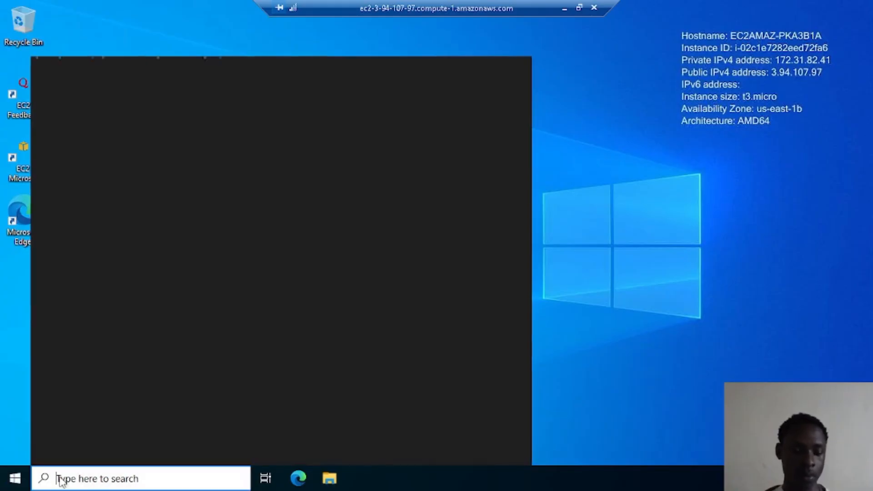
pyautogui.write('s')
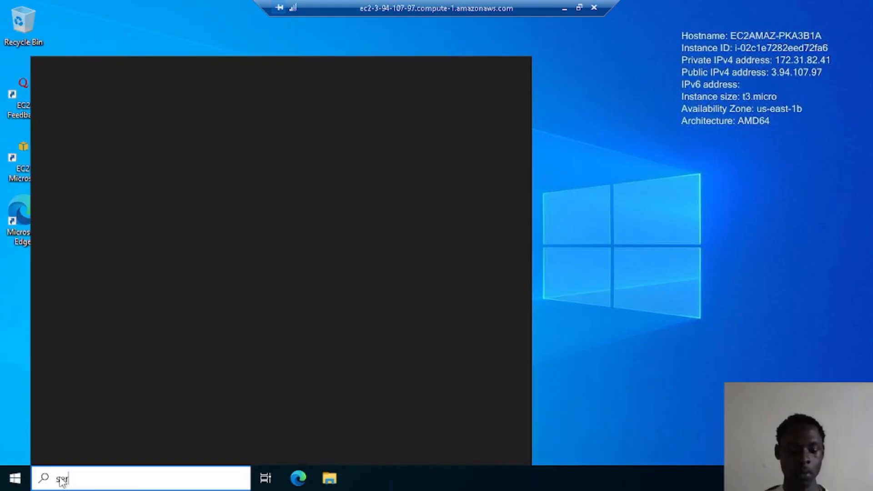
pyautogui.write('er')
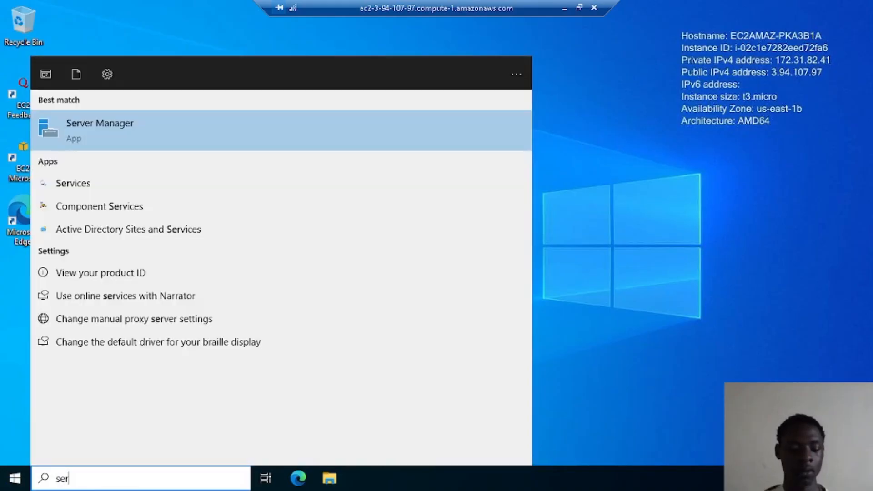
pyautogui.write('ver')
pyautogui.click(195, 127)
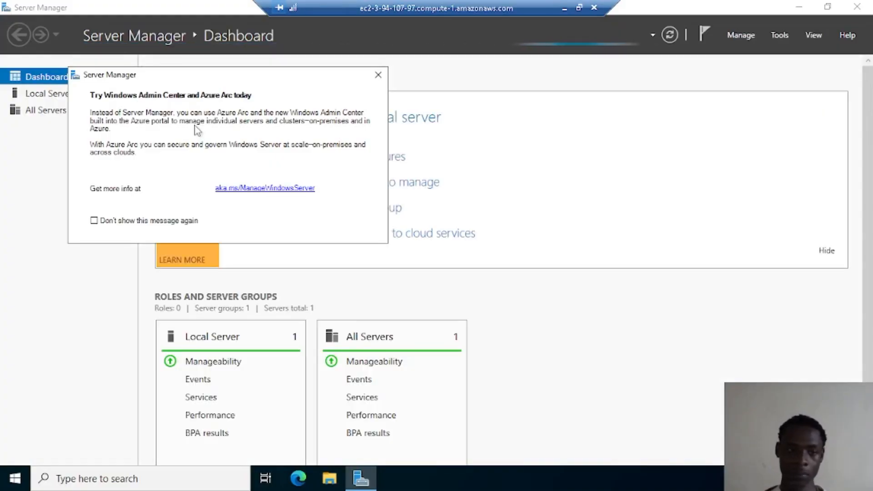
pyautogui.click(378, 76)
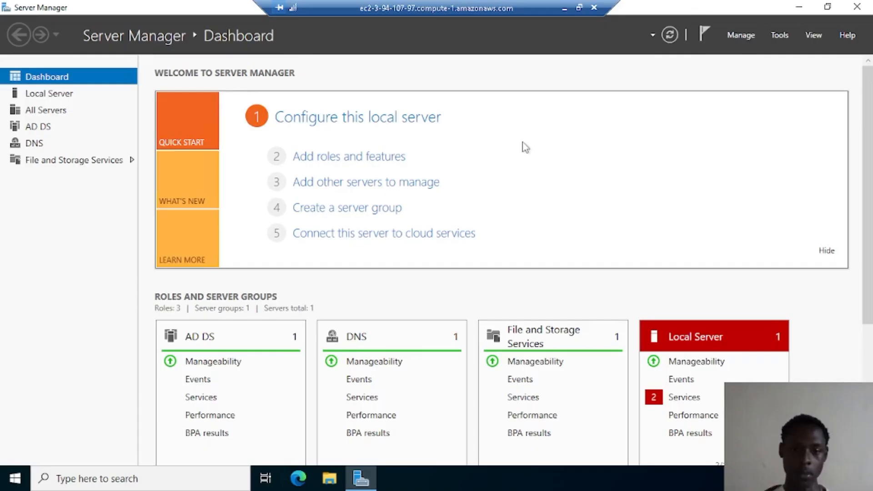
pyautogui.click(779, 37)
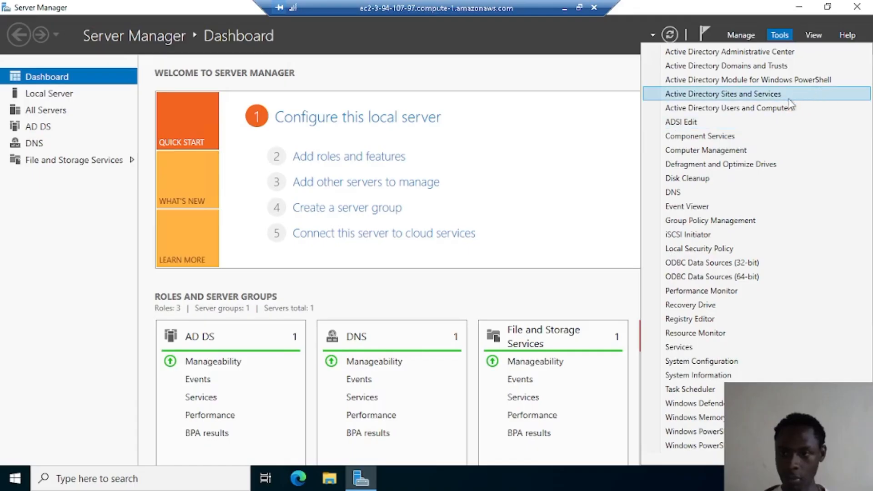
# Open Active Directory Users and Computers and select ADLab.Local to list its default containers
pyautogui.click(774, 109)
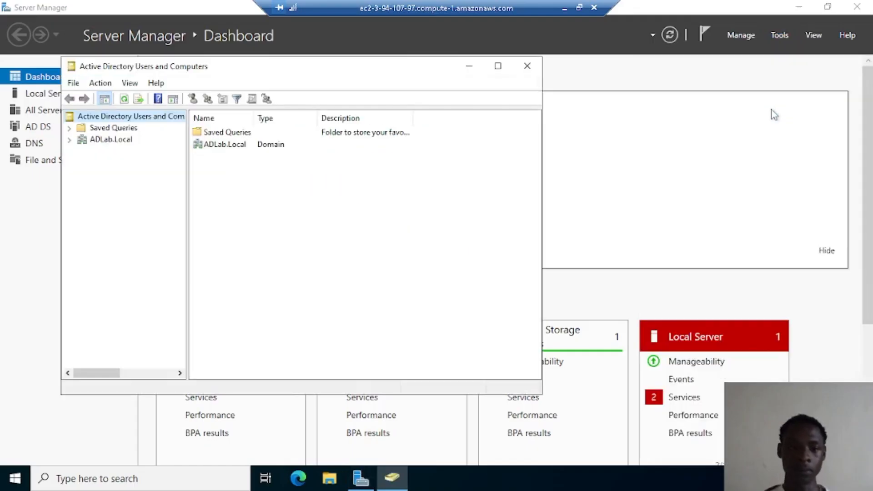
pyautogui.click(264, 148)
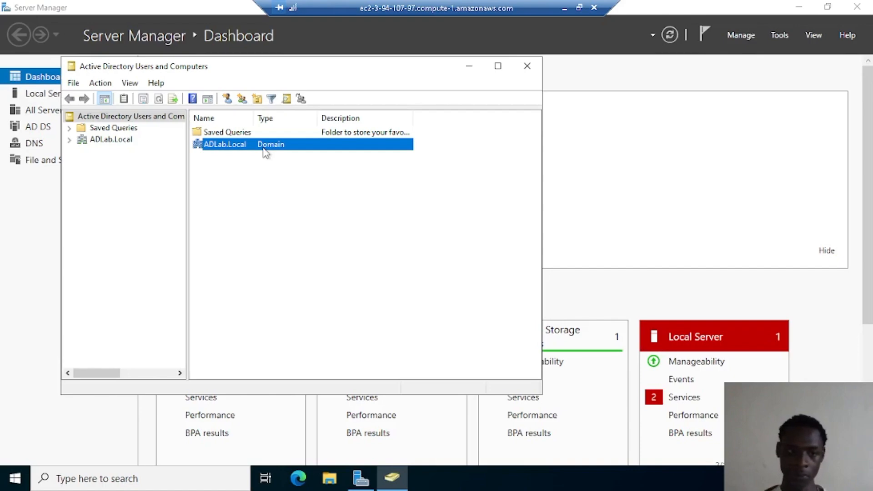
pyautogui.click(148, 143)
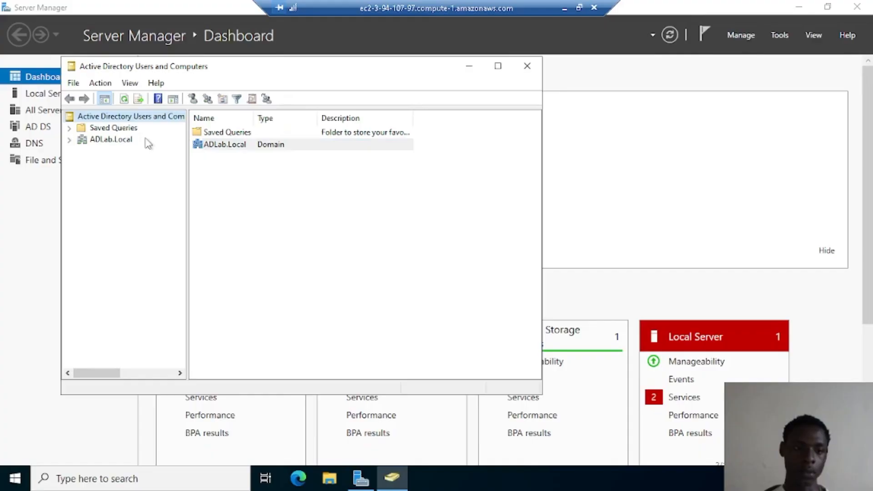
pyautogui.click(105, 141)
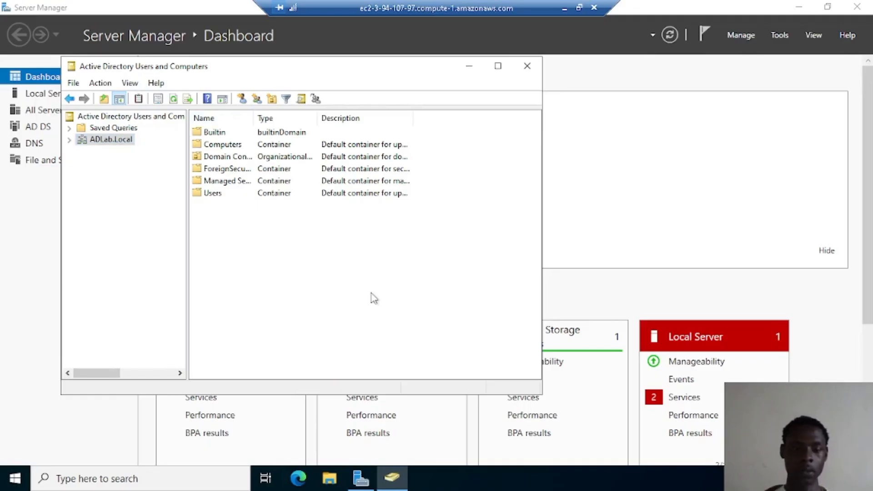
# Create an organizational unit named IT under ADLab.Local
pyautogui.rightClick(127, 140)
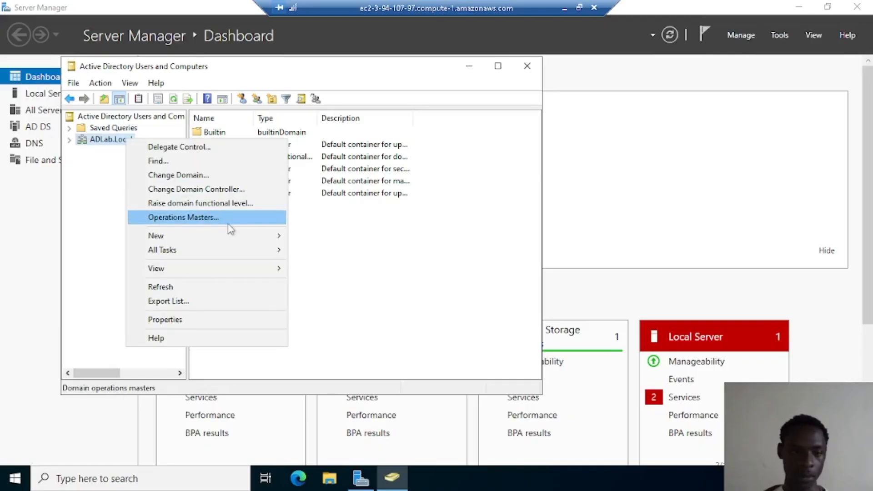
pyautogui.moveTo(251, 236)
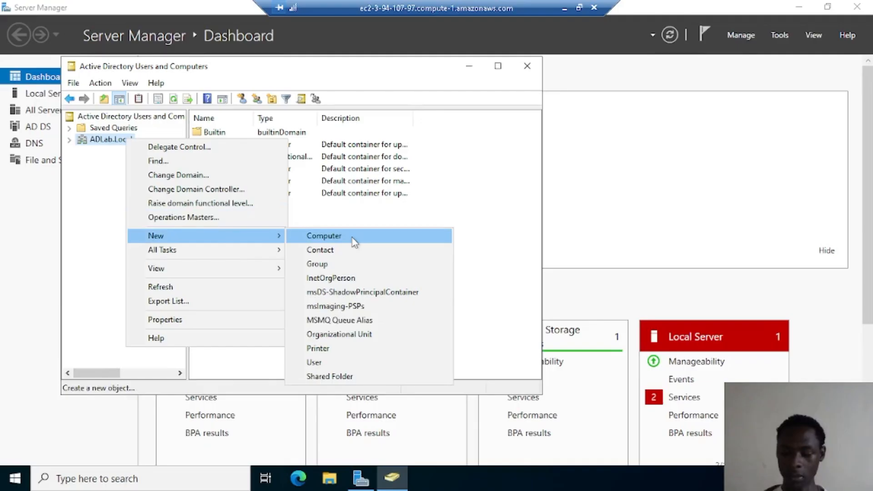
pyautogui.click(349, 338)
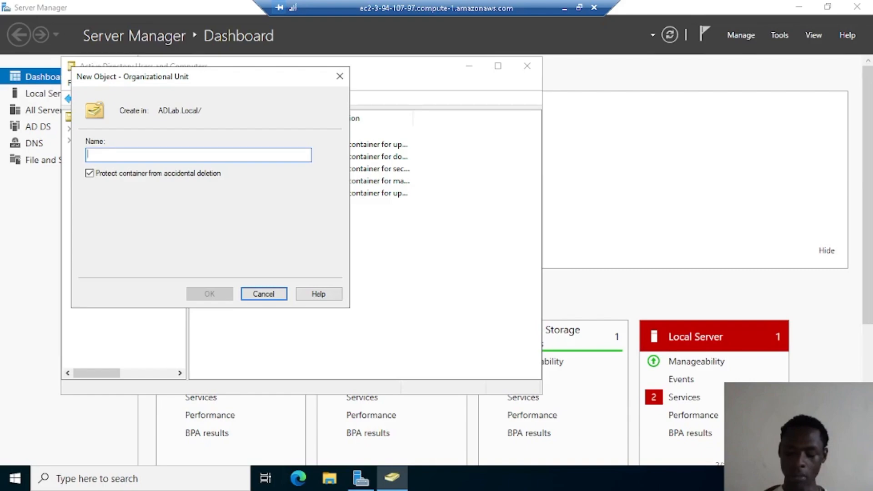
pyautogui.press('capslock')
pyautogui.write('IT')
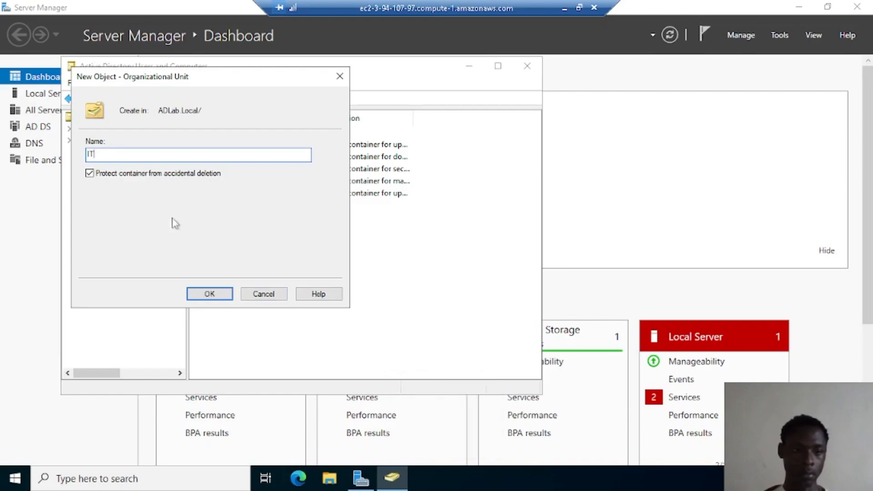
pyautogui.click(213, 294)
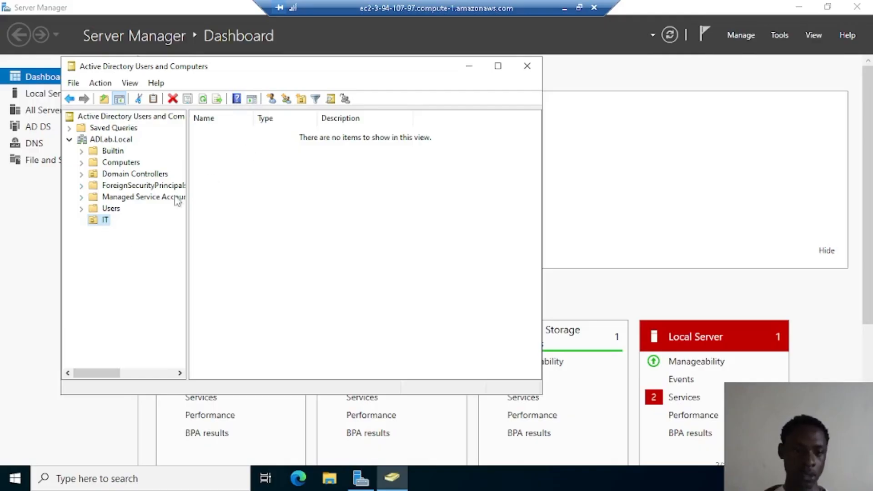
# Create an organizational unit named HR under ADLab.Local
pyautogui.rightClick(96, 140)
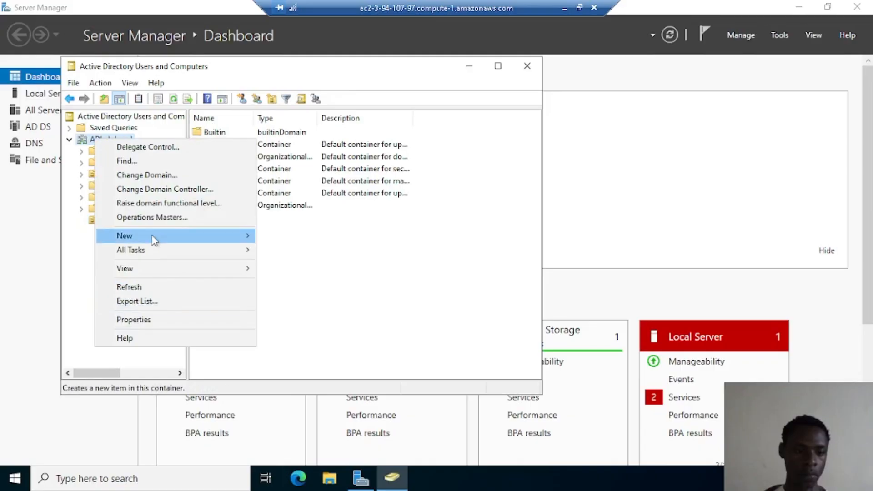
pyautogui.moveTo(152, 238)
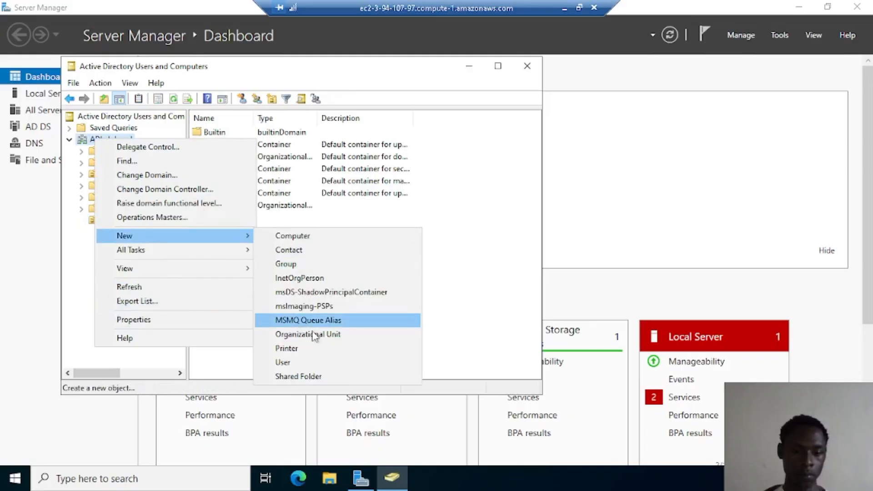
pyautogui.click(334, 339)
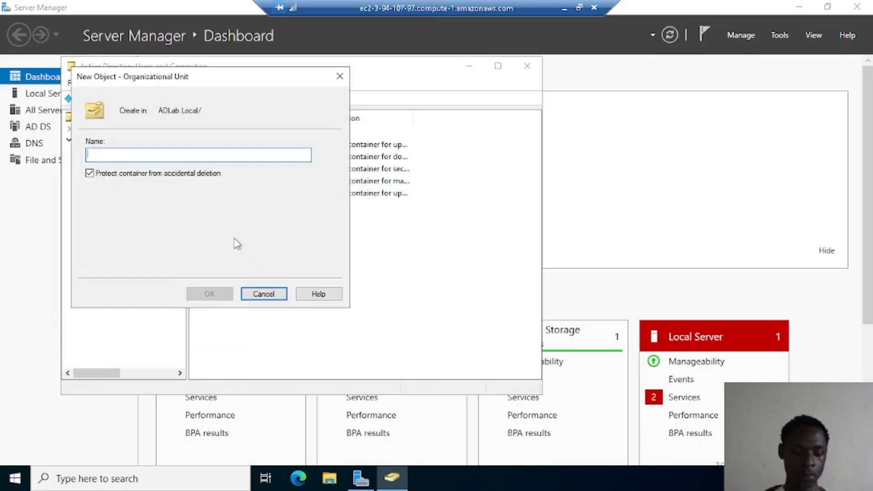
pyautogui.write('HR')
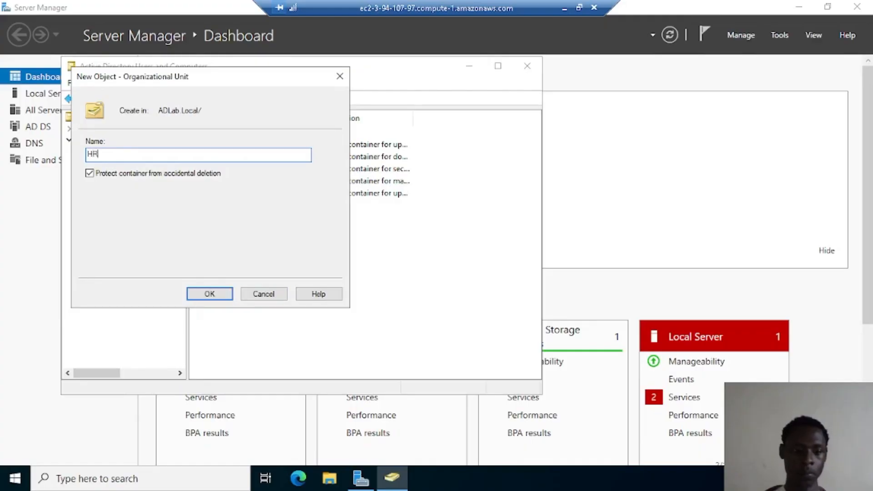
pyautogui.click(220, 294)
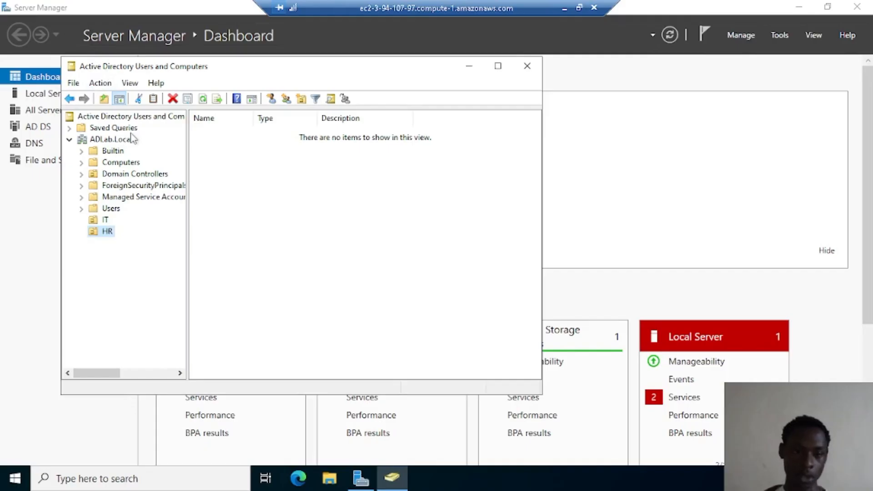
# Create an organizational unit named Finance under ADLab.Local
pyautogui.rightClick(95, 144)
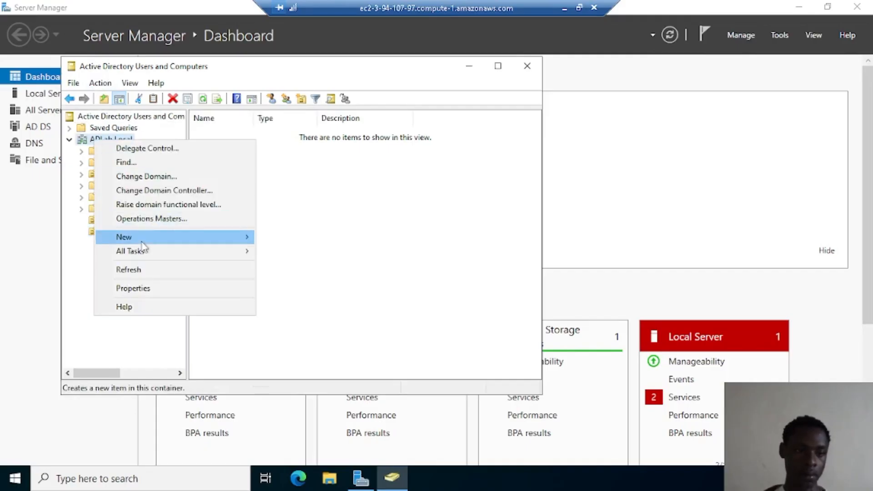
pyautogui.moveTo(142, 240)
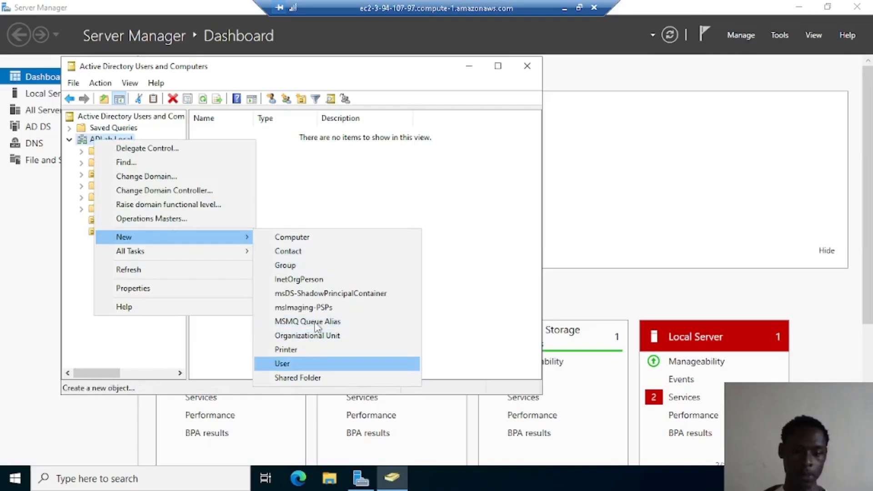
pyautogui.click(334, 338)
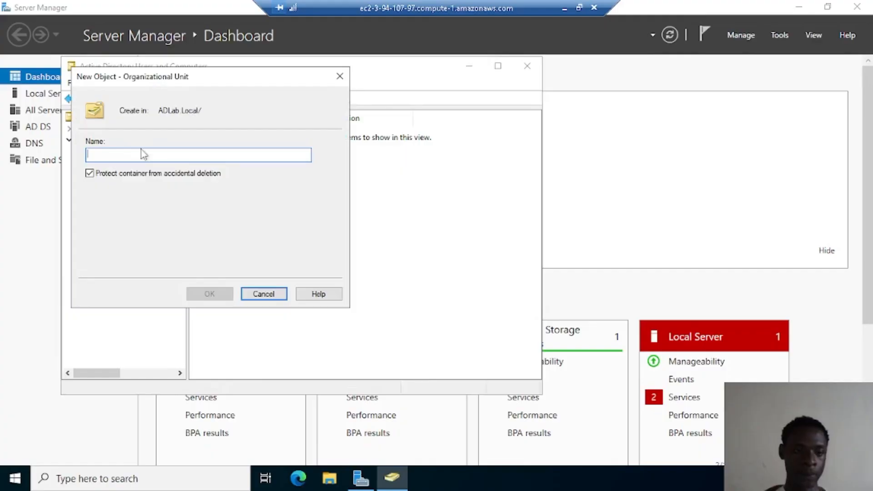
pyautogui.press('capslock')
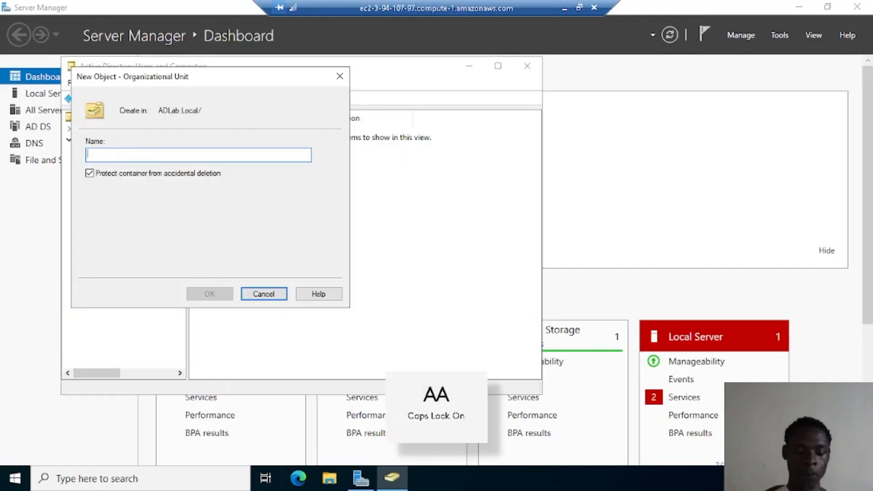
pyautogui.write('F')
pyautogui.press('capslock')
pyautogui.write('inan')
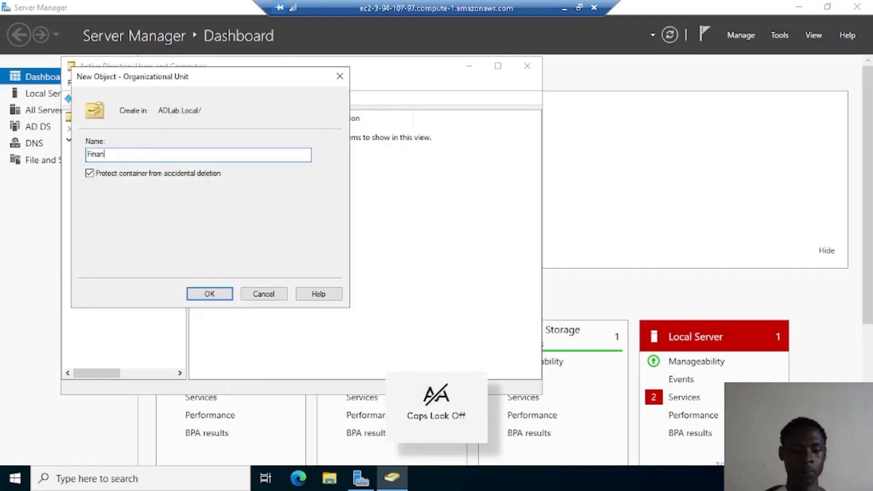
pyautogui.write('ce')
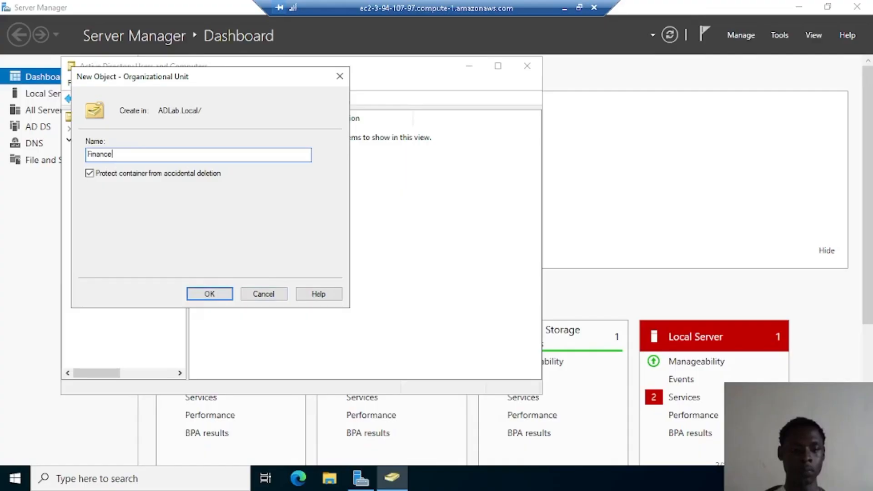
pyautogui.click(214, 300)
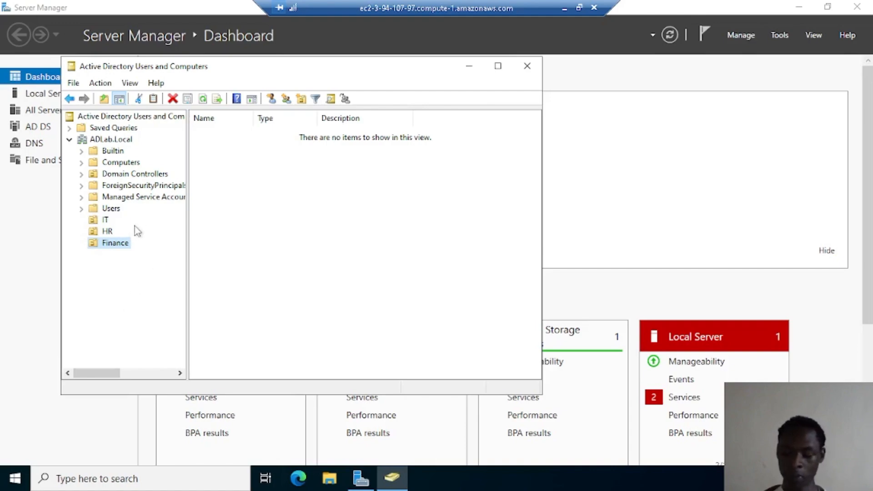
# Start a new user in the IT unit and enter the user's first and last name
pyautogui.rightClick(105, 220)
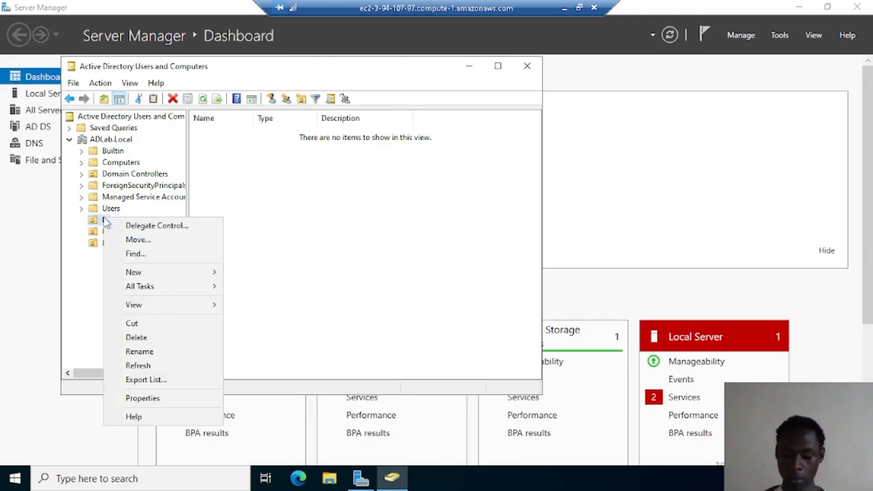
pyautogui.moveTo(191, 309)
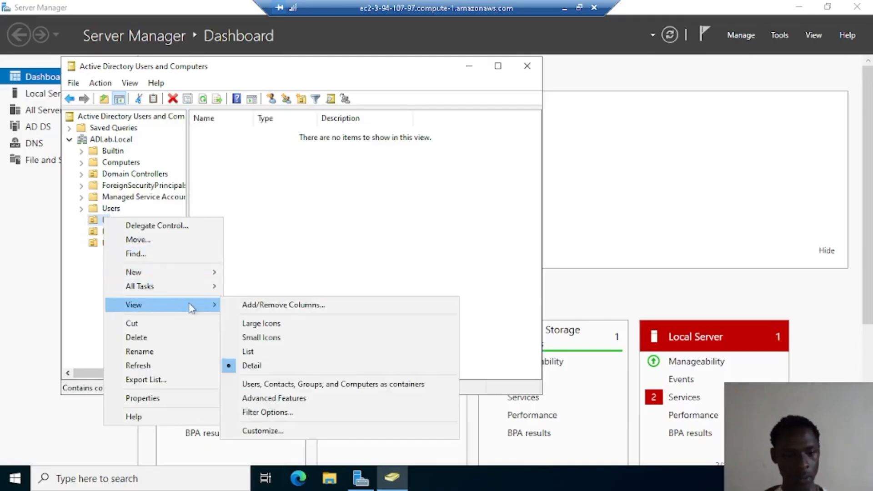
pyautogui.moveTo(169, 273)
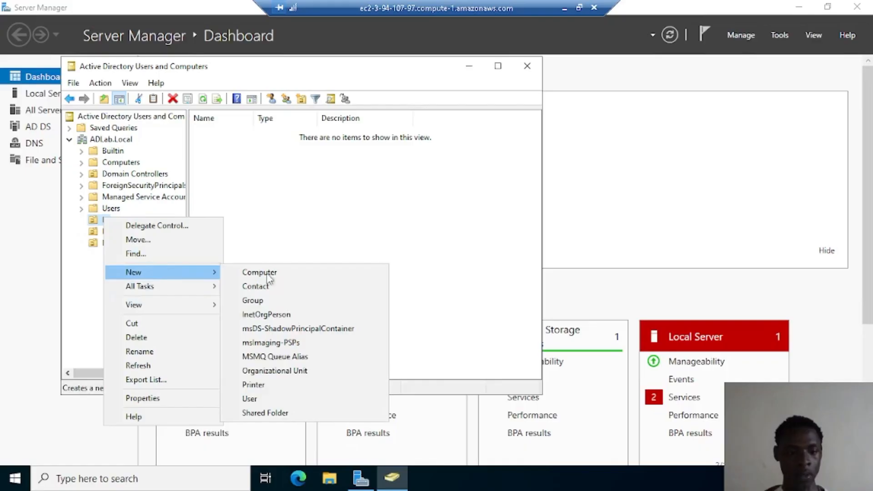
pyautogui.click(262, 402)
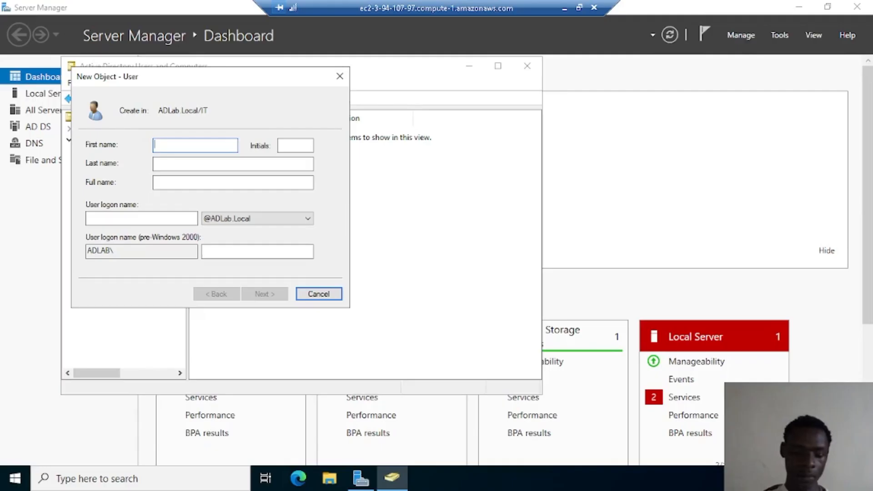
pyautogui.write('h')
pyautogui.press('BackSpace')
pyautogui.press('capslock')
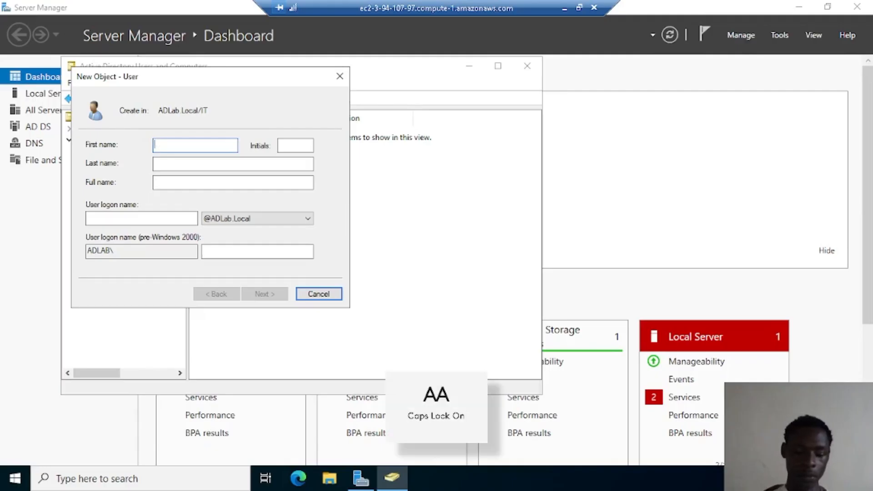
pyautogui.press('capslock')
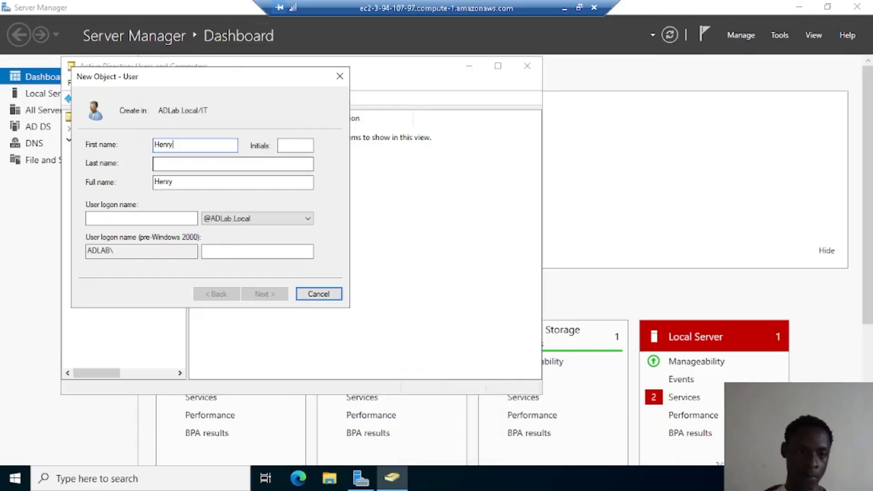
pyautogui.click(195, 164)
pyautogui.write('a')
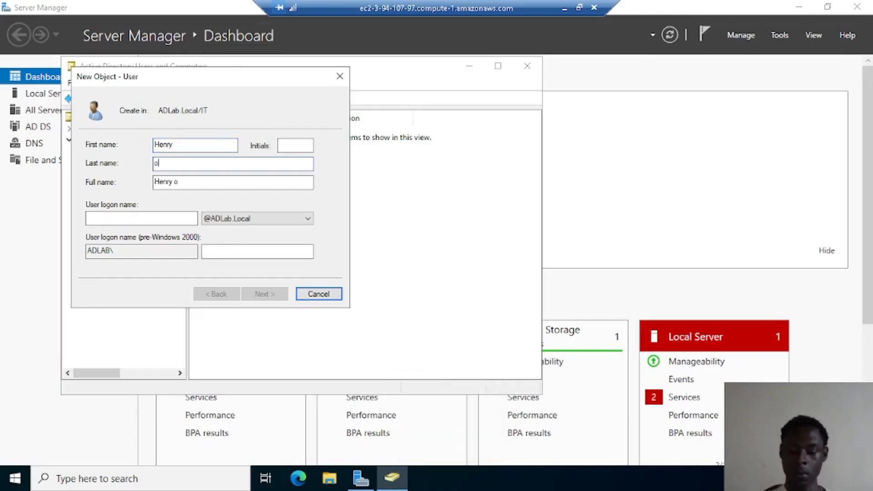
pyautogui.press('BackSpace')
pyautogui.press('capslock')
pyautogui.press('capslock')
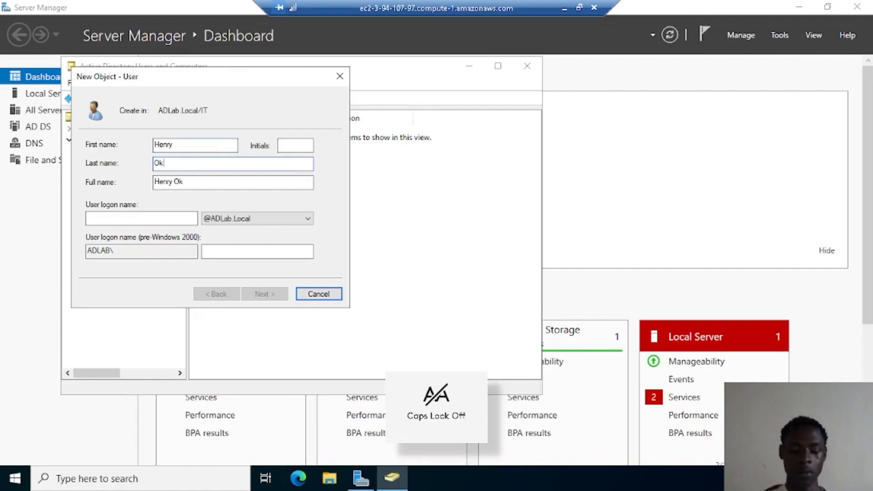
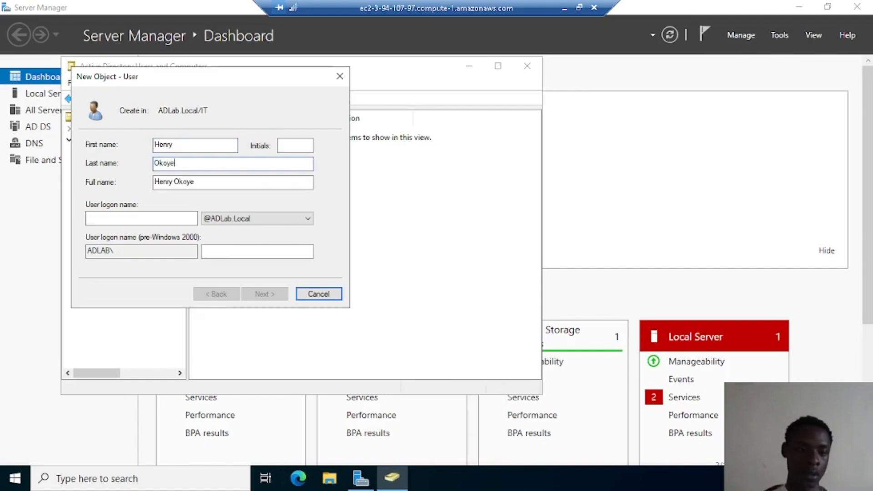
# Fill in the user's initials and the user logon name
pyautogui.click(289, 147)
pyautogui.press('capslock')
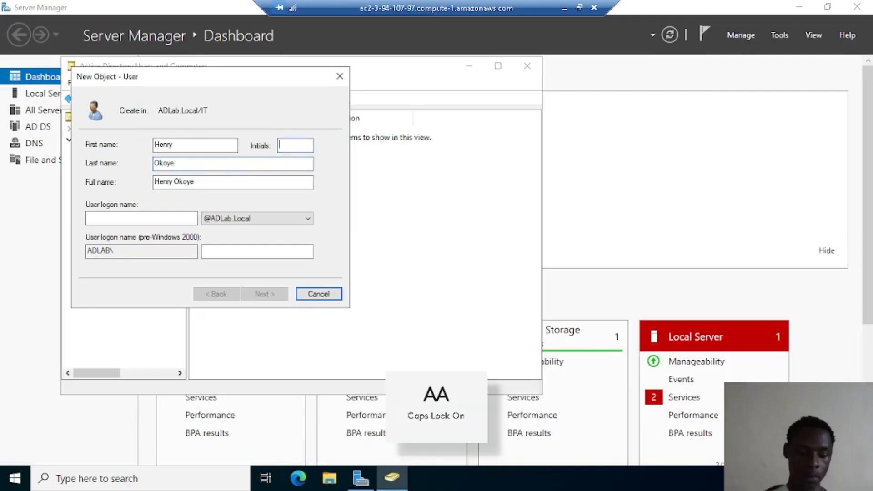
pyautogui.write('M')
pyautogui.press('capslock')
pyautogui.write('r')
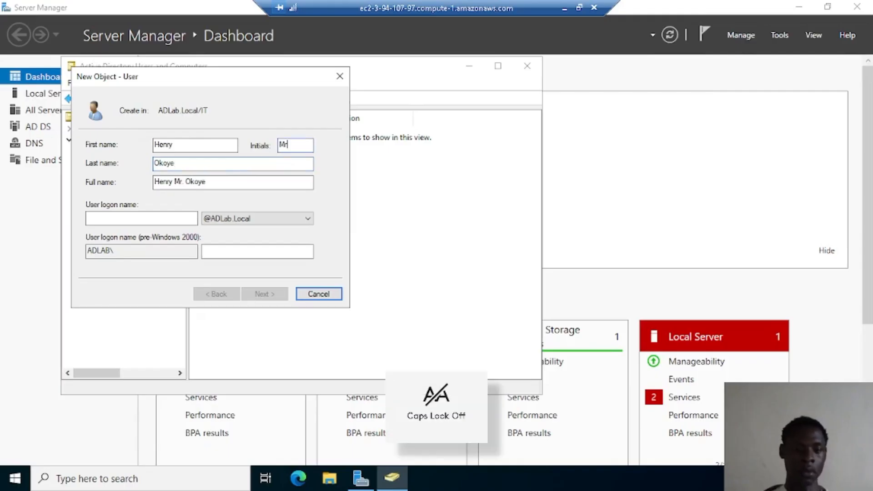
pyautogui.click(172, 220)
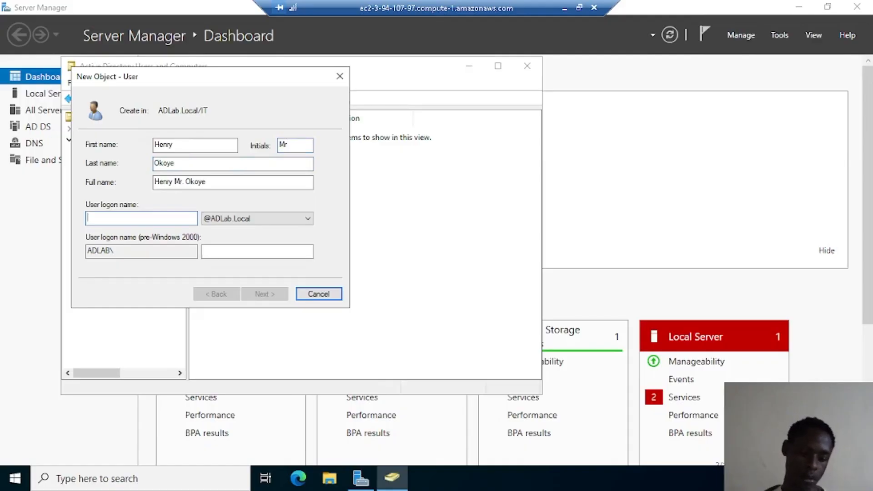
pyautogui.press('capslock')
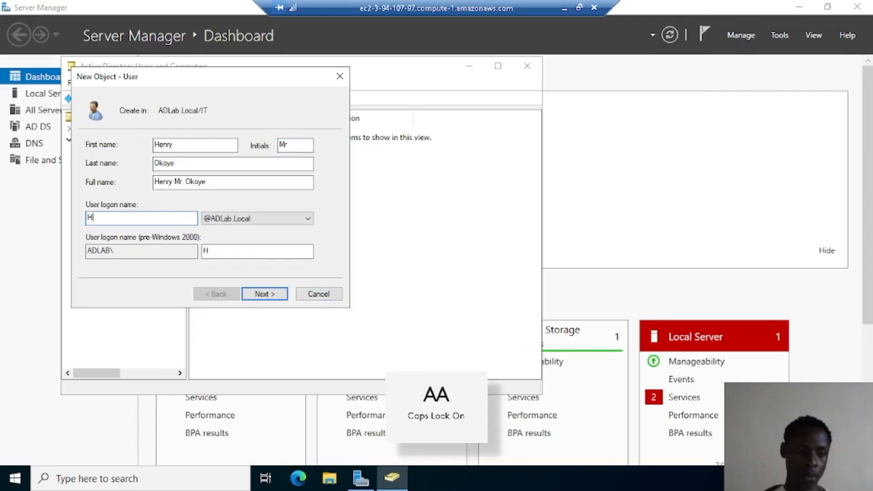
pyautogui.press('capslock')
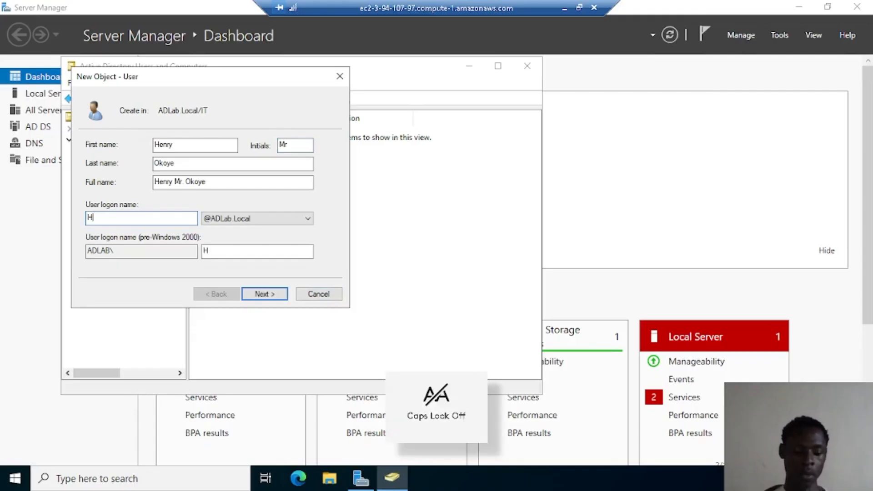
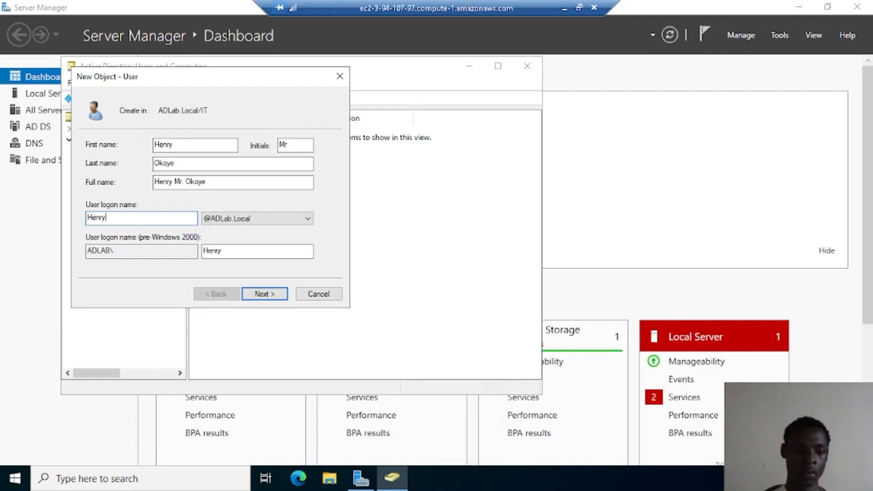
pyautogui.press('capslock')
pyautogui.press('capslock')
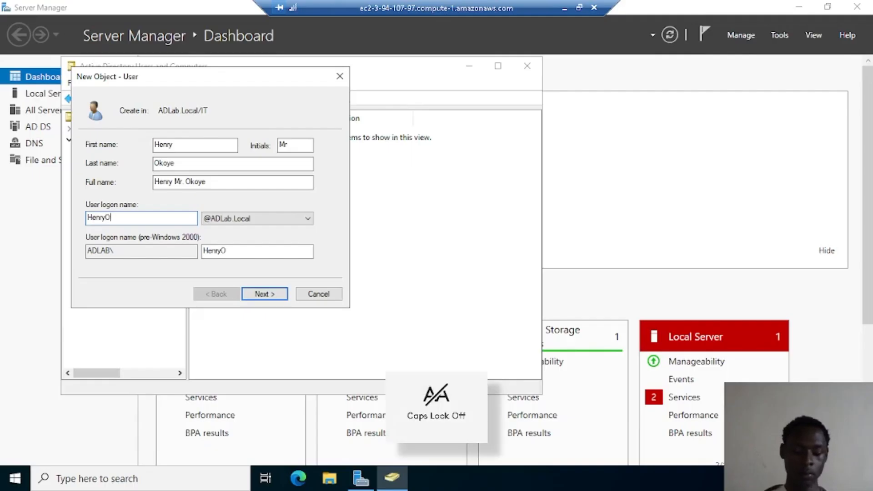
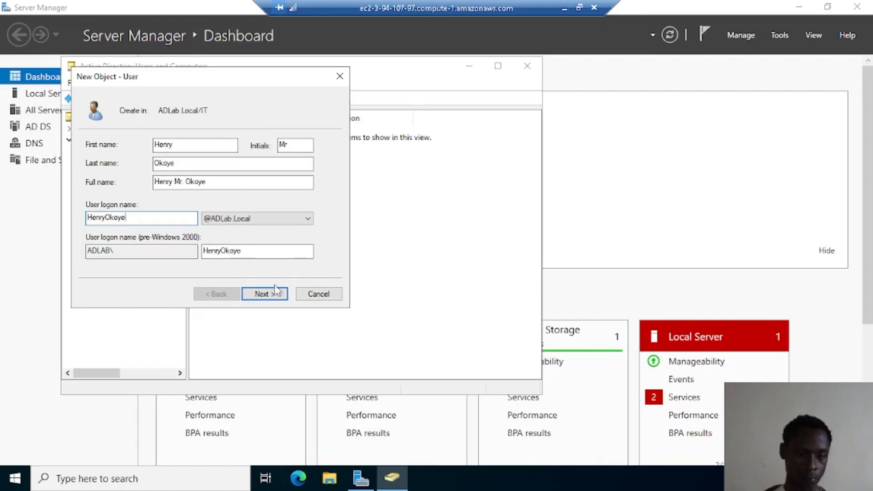
# Go to the password page and type the new user's password
pyautogui.click(282, 296)
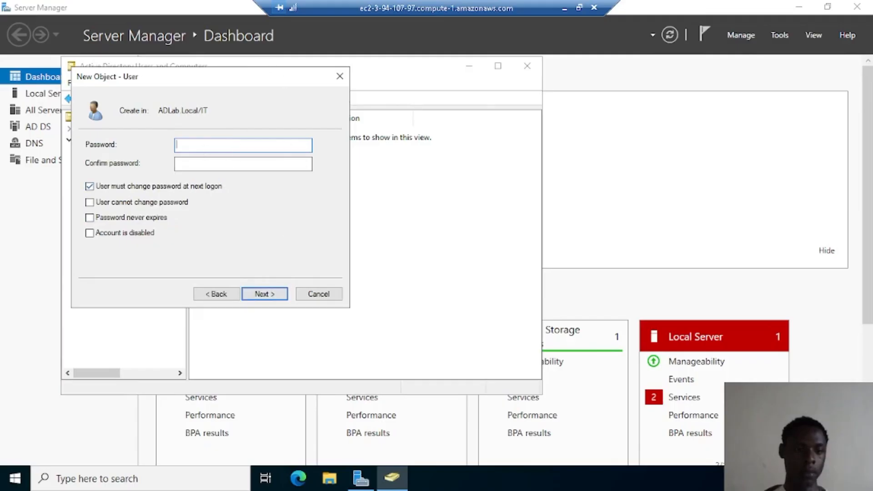
pyautogui.press('capslock')
pyautogui.write('P')
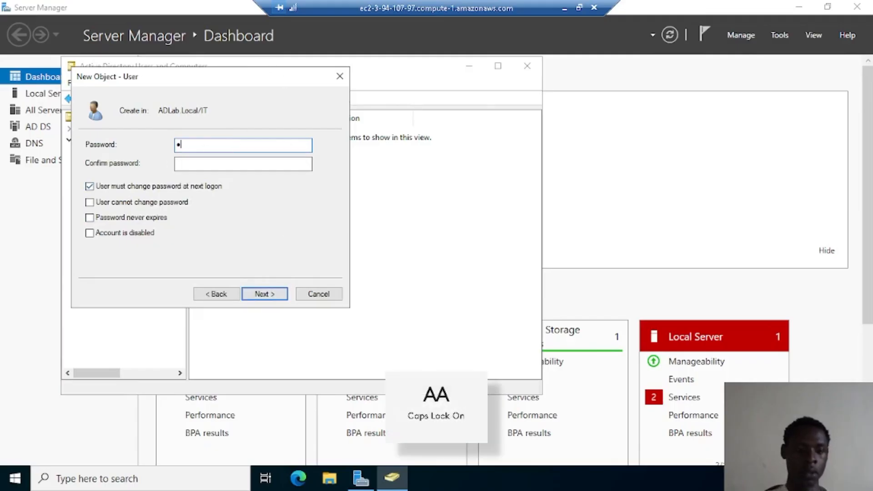
pyautogui.press('capslock')
pyautogui.write('assw')
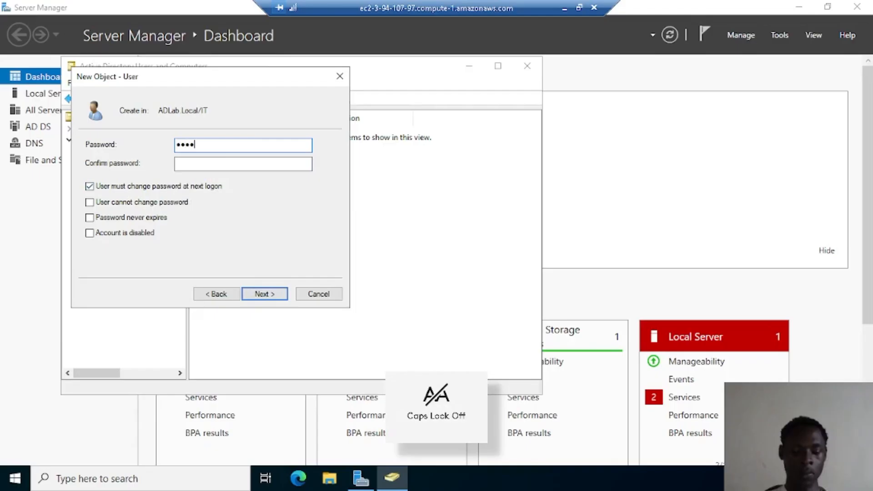
pyautogui.press('BackSpace')
pyautogui.press('BackSpace')
pyautogui.press('BackSpace')
pyautogui.press('BackSpace')
pyautogui.press('BackSpace')
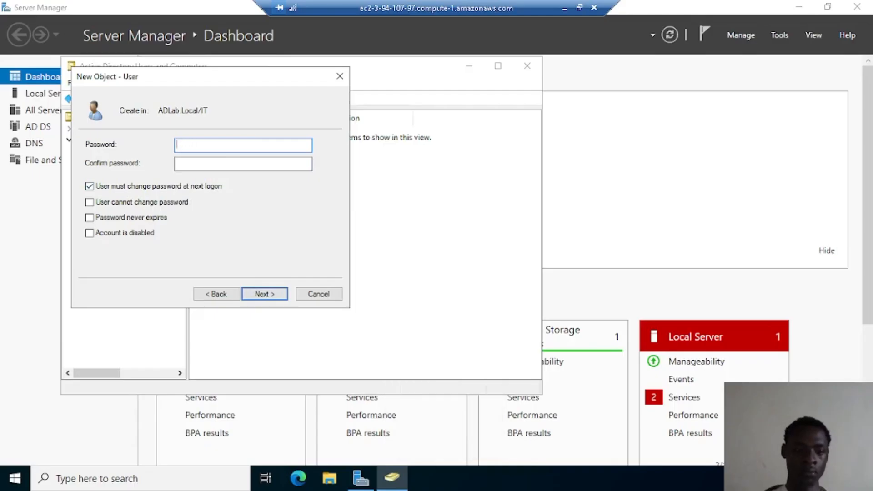
pyautogui.press('capslock')
pyautogui.write('P')
pyautogui.press('capslock')
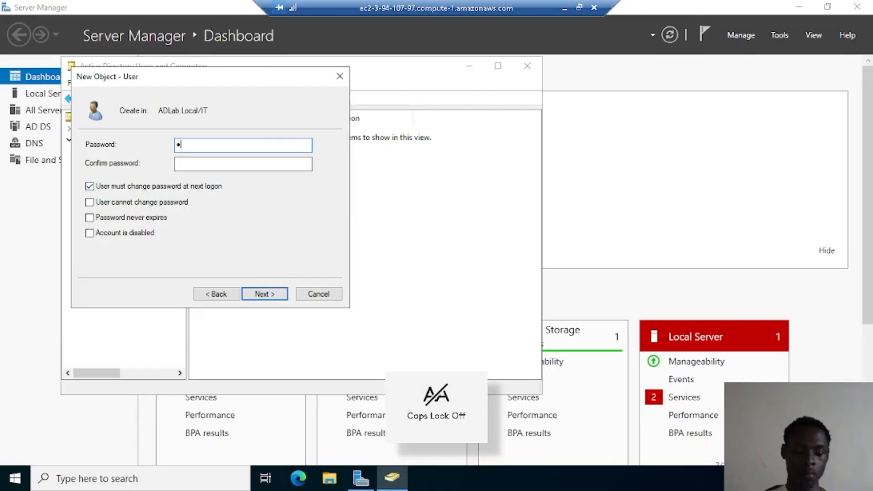
pyautogui.write('assword12')
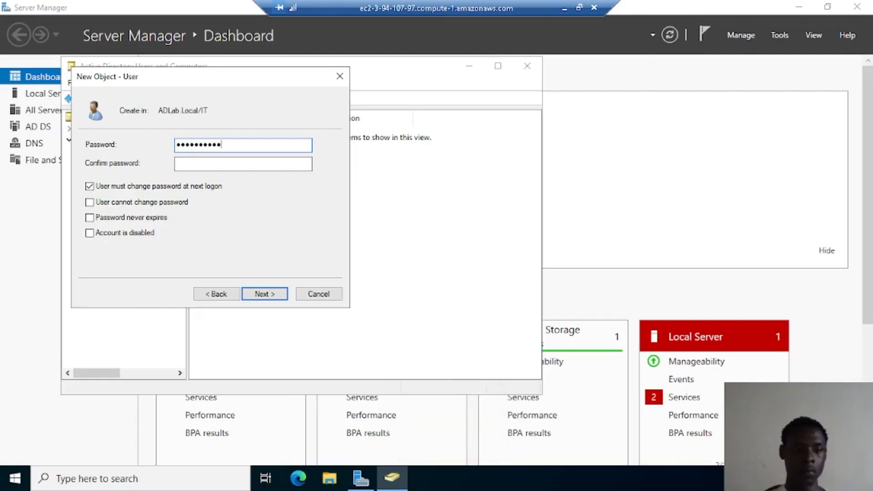
# Confirm the password, keeping change-at-next-logon required, and advance to the summary
pyautogui.click(199, 166)
pyautogui.press('capslock')
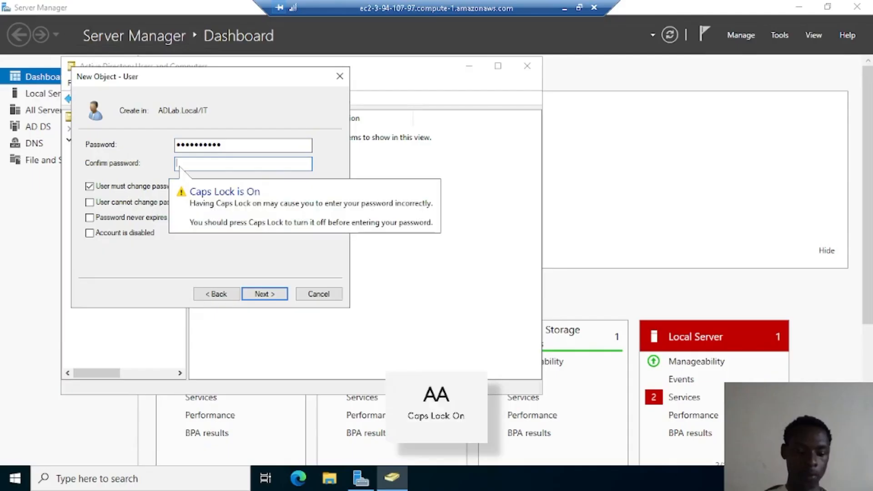
pyautogui.write('P')
pyautogui.press('capslock')
pyautogui.write('assword12')
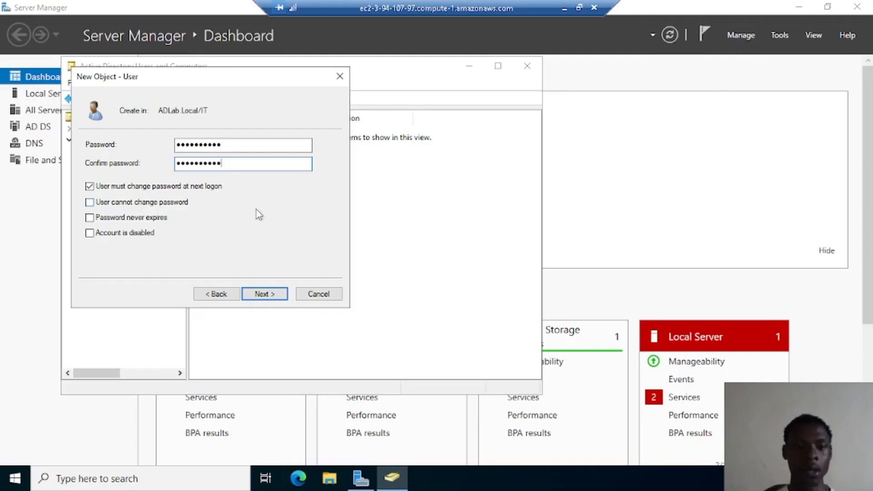
pyautogui.click(266, 295)
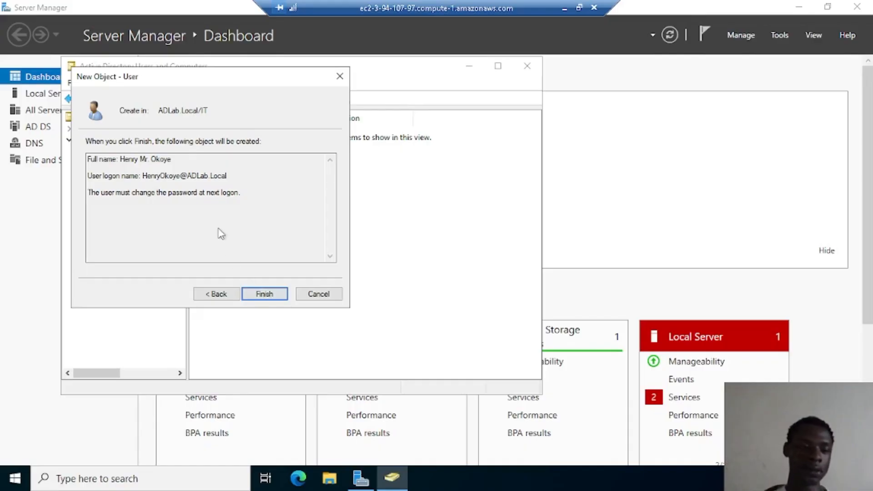
# Try to finish the user, dismiss the password policy error, and go back to the password page
pyautogui.click(267, 293)
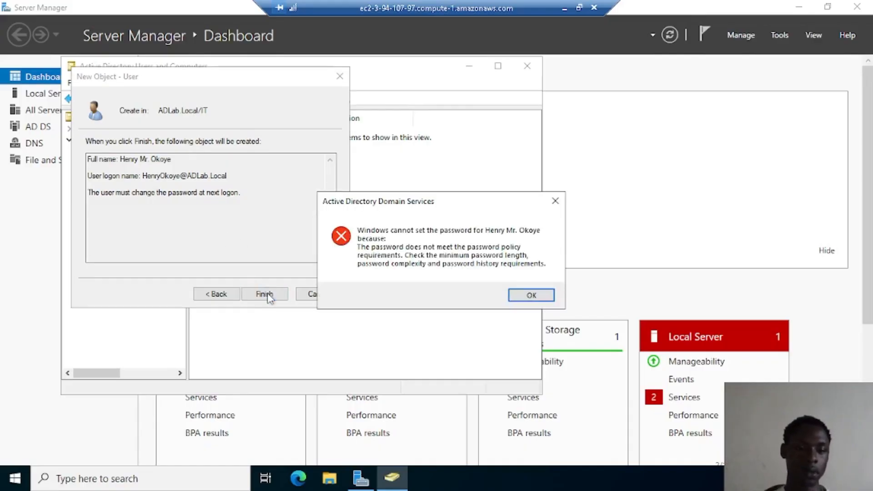
pyautogui.click(542, 302)
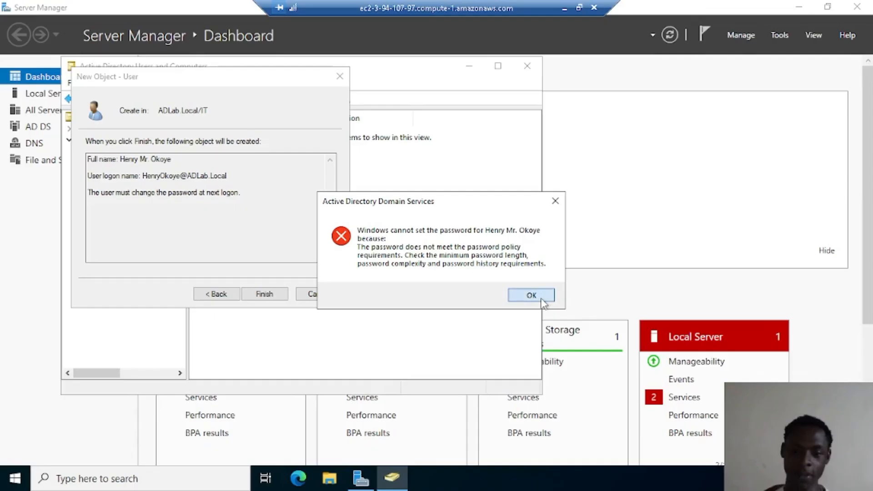
pyautogui.click(215, 297)
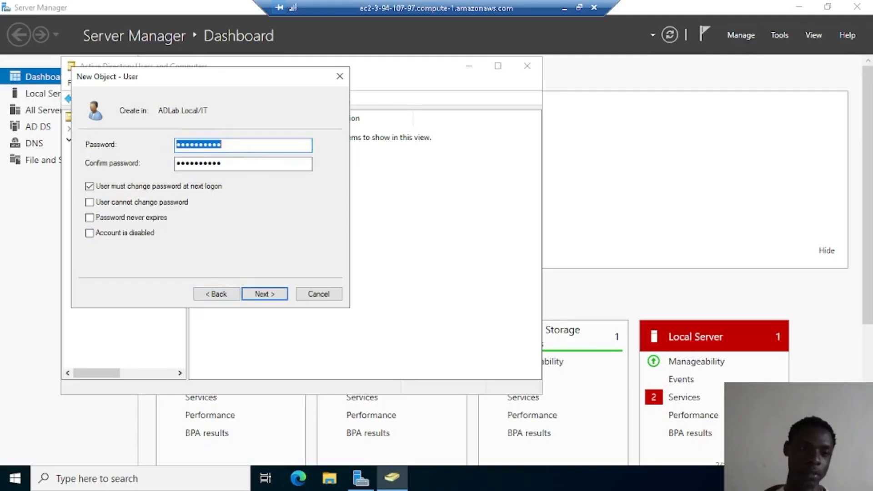
# Clear the rejected password and enter a new policy-compliant password
pyautogui.click(223, 145)
pyautogui.press('BackSpace')
pyautogui.press('capslock')
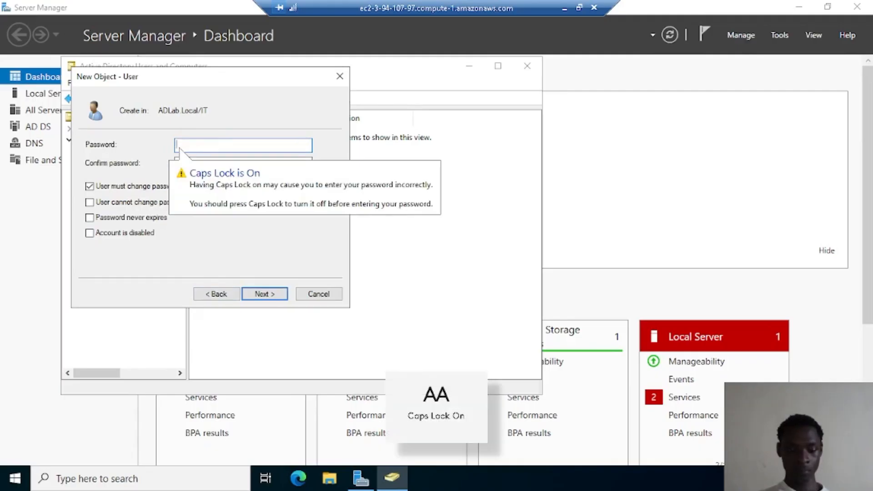
pyautogui.write('•')
pyautogui.press('capslock')
pyautogui.write('••••••••')
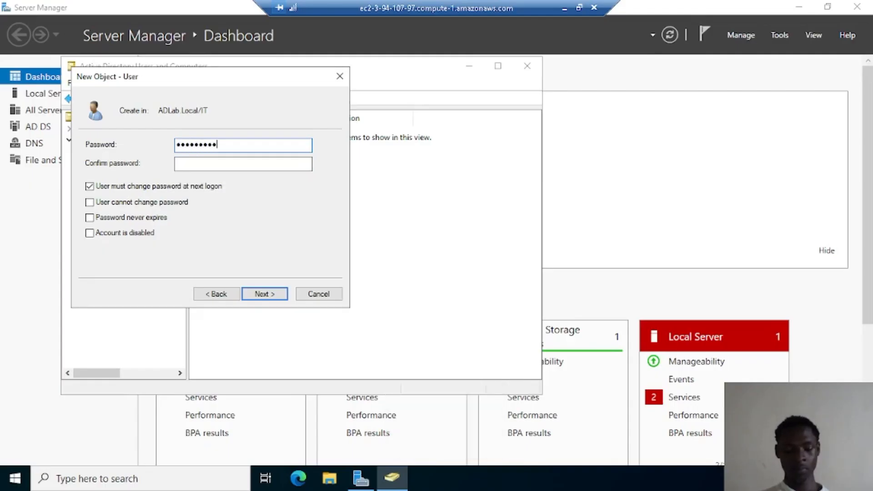
pyautogui.write('•')
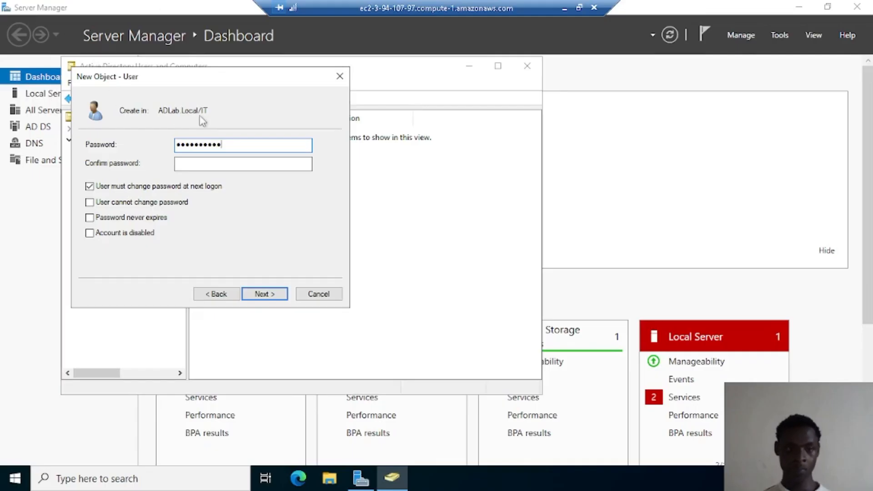
# Confirm the new password and finish creating the user in the IT unit
pyautogui.click(203, 168)
pyautogui.press('capslock')
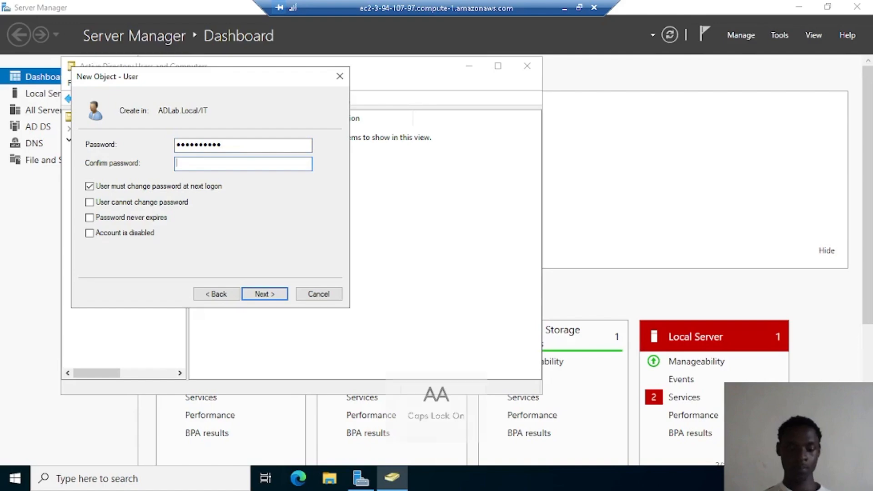
pyautogui.write('•')
pyautogui.press('capslock')
pyautogui.write('•••••••••')
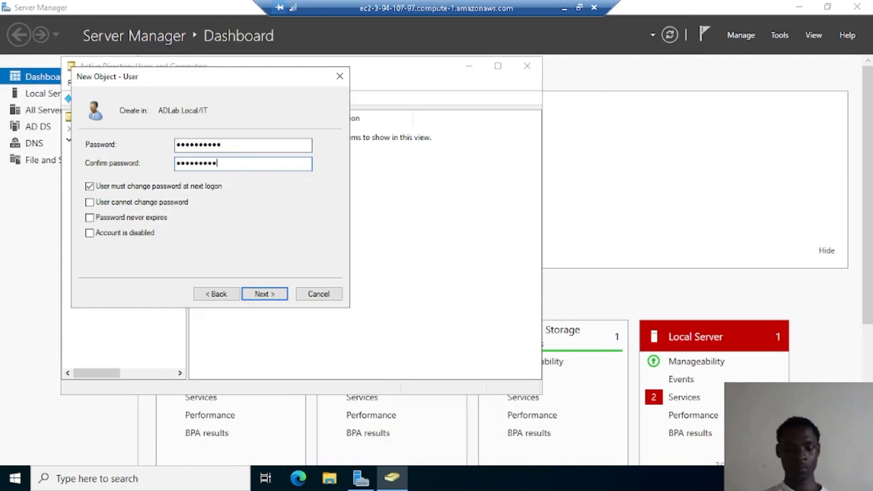
pyautogui.write('•')
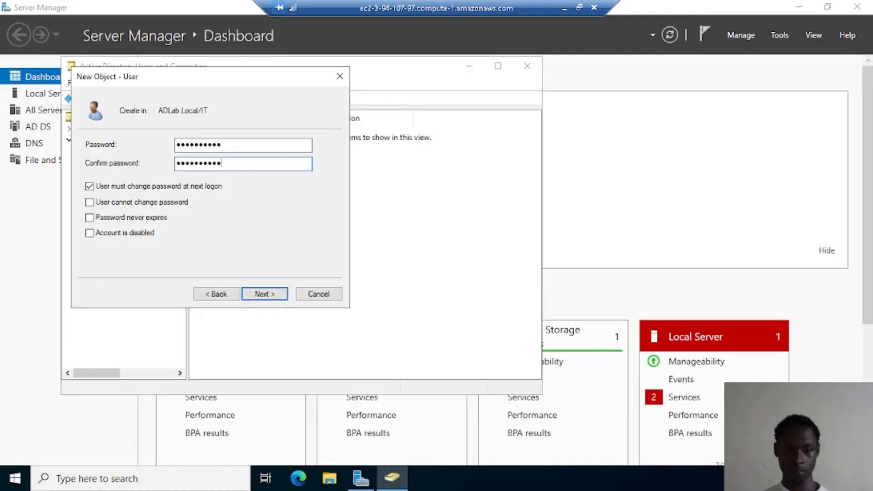
pyautogui.click(264, 294)
pyautogui.click(265, 294)
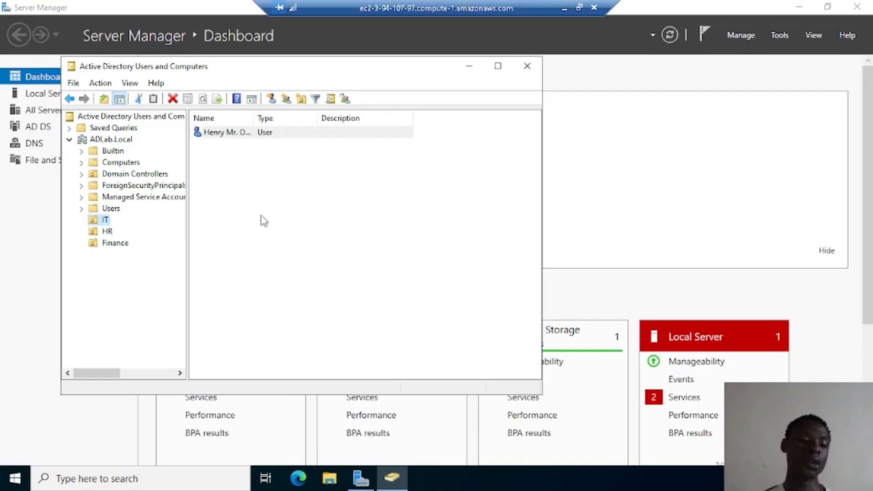
pyautogui.click(111, 234)
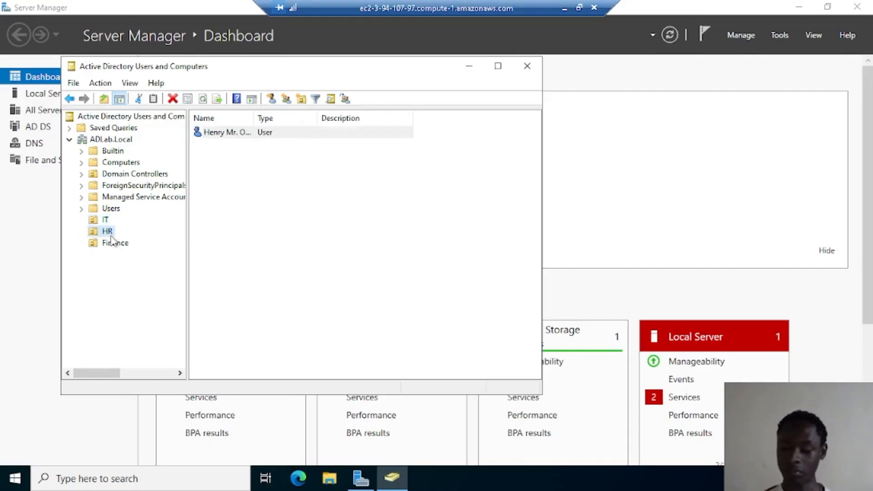
pyautogui.rightClick(113, 239)
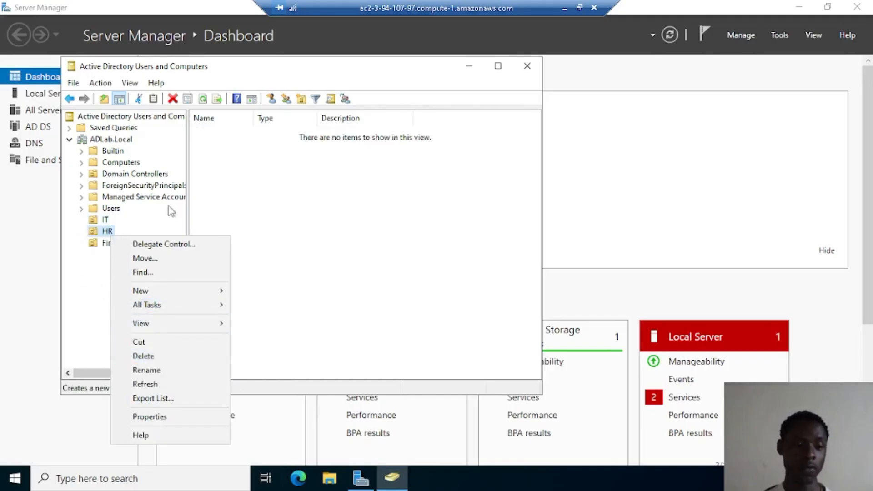
pyautogui.click(105, 220)
pyautogui.rightClick(247, 136)
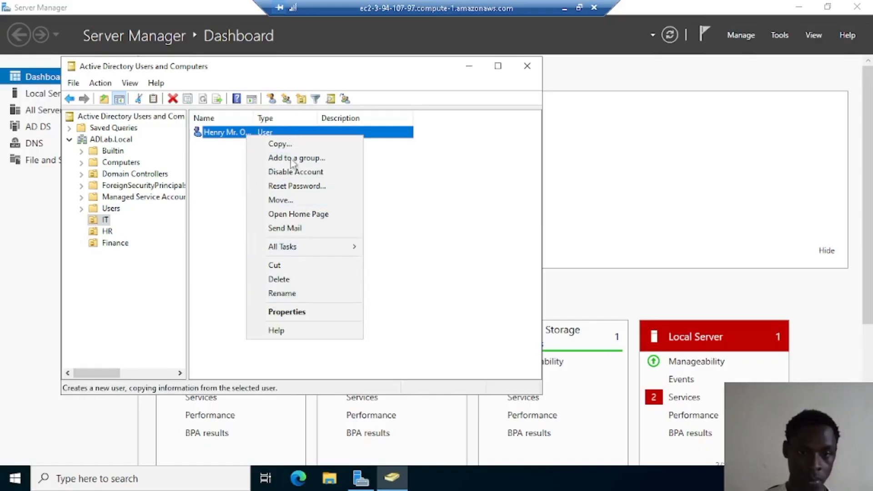
pyautogui.click(226, 259)
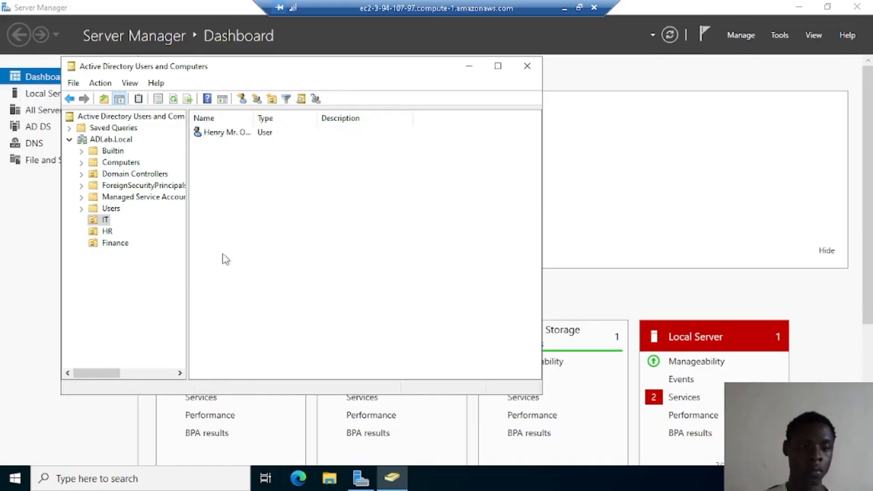
pyautogui.rightClick(260, 136)
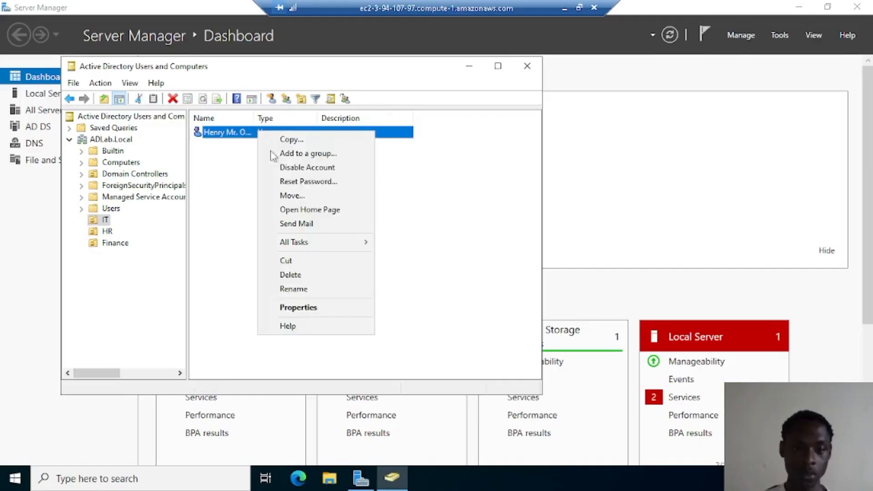
pyautogui.click(287, 182)
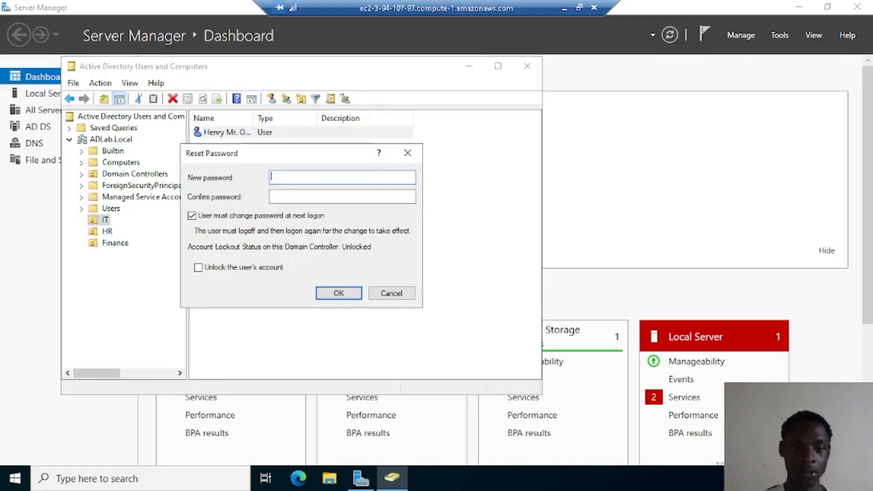
pyautogui.click(408, 154)
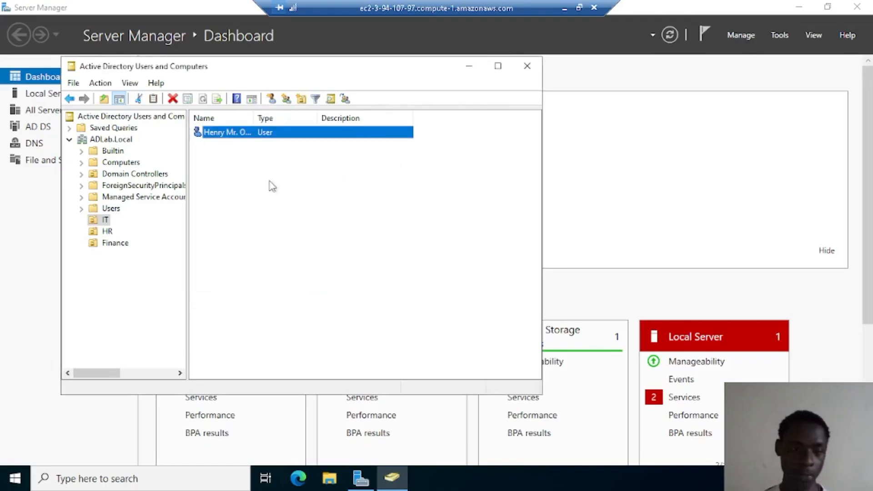
pyautogui.rightClick(229, 135)
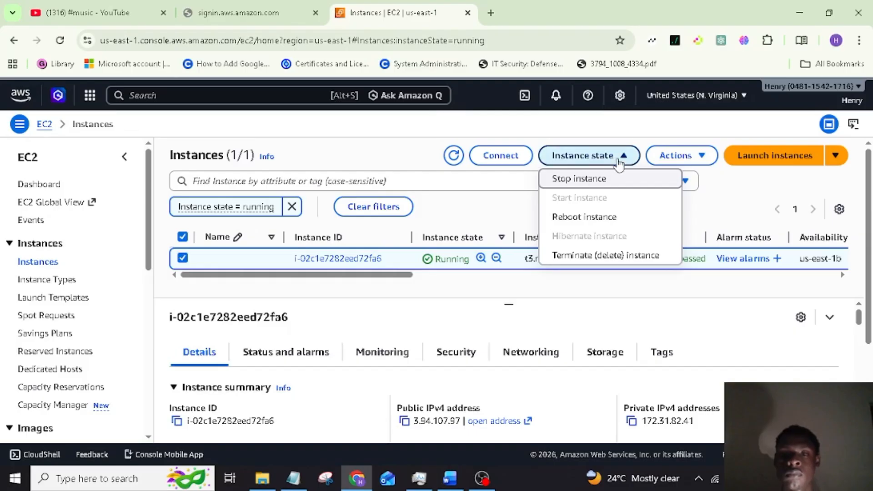
# Stop the domain controller instance via Instance state > Stop instance and confirm
pyautogui.click(605, 159)
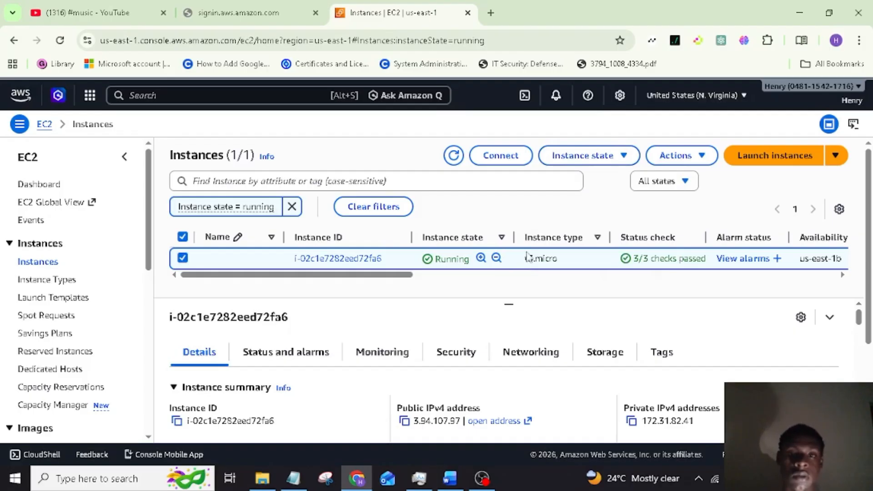
pyautogui.click(611, 158)
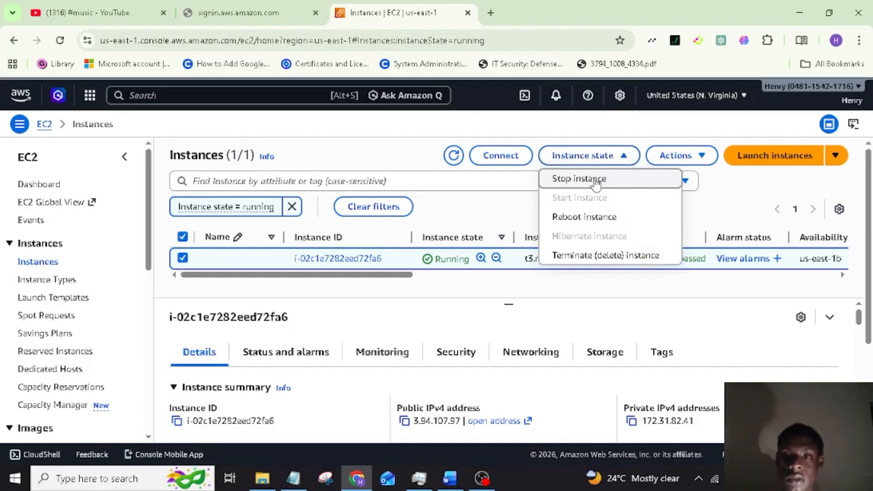
pyautogui.click(596, 180)
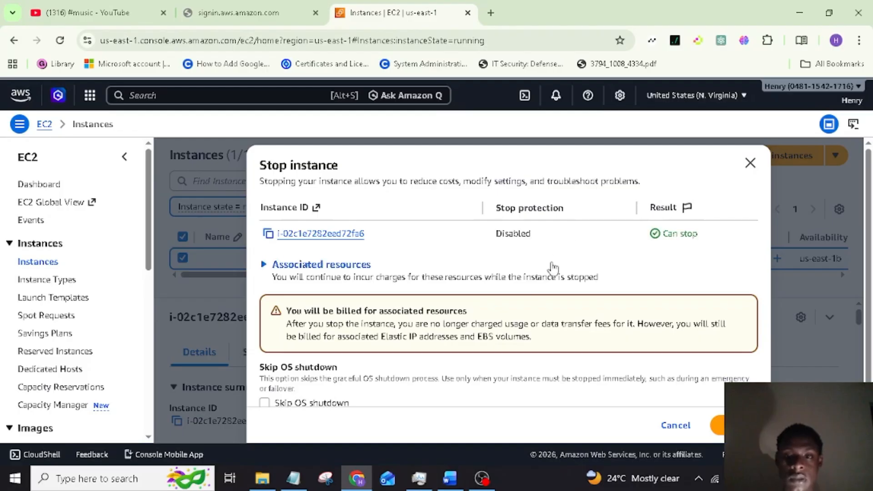
pyautogui.scroll(-1, 537, 301)
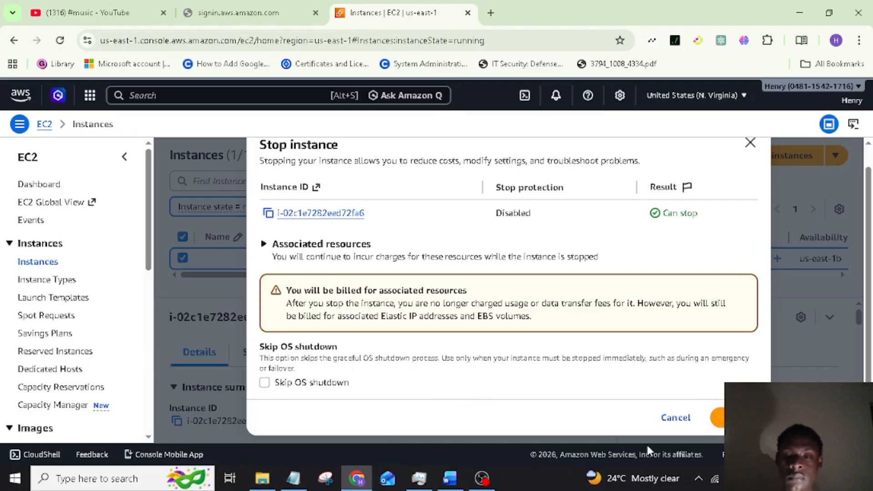
pyautogui.click(736, 417)
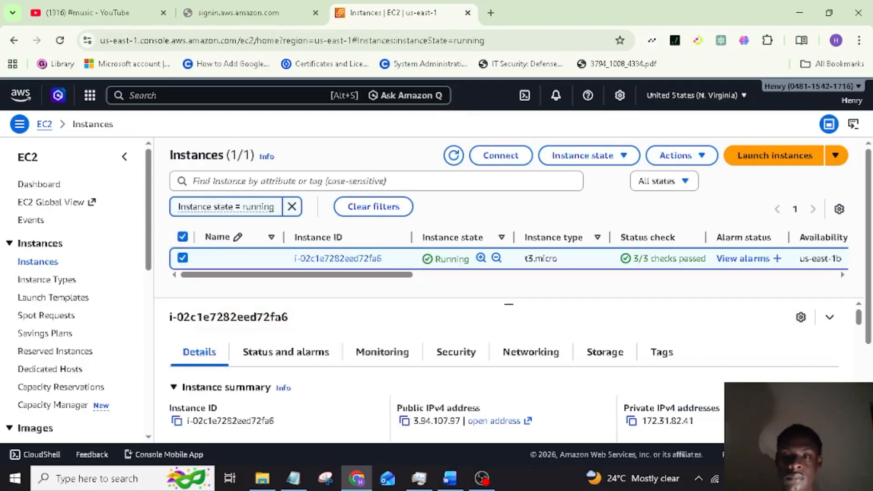